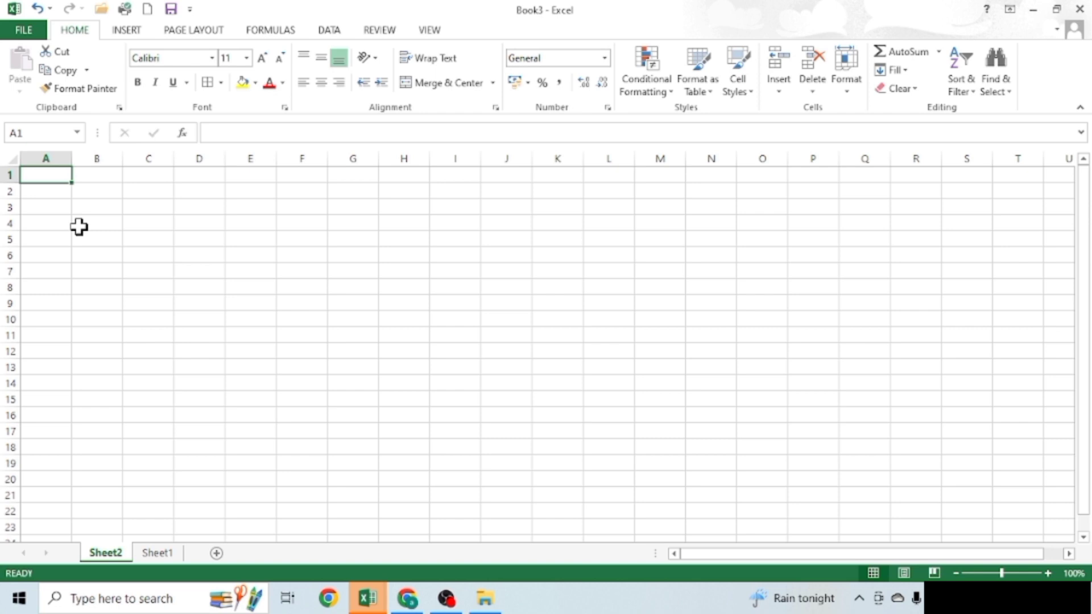
- Enter the headings SR NO in A4 and EMPLOYEE ID in B4, and widen column B to fit
click(42, 223)
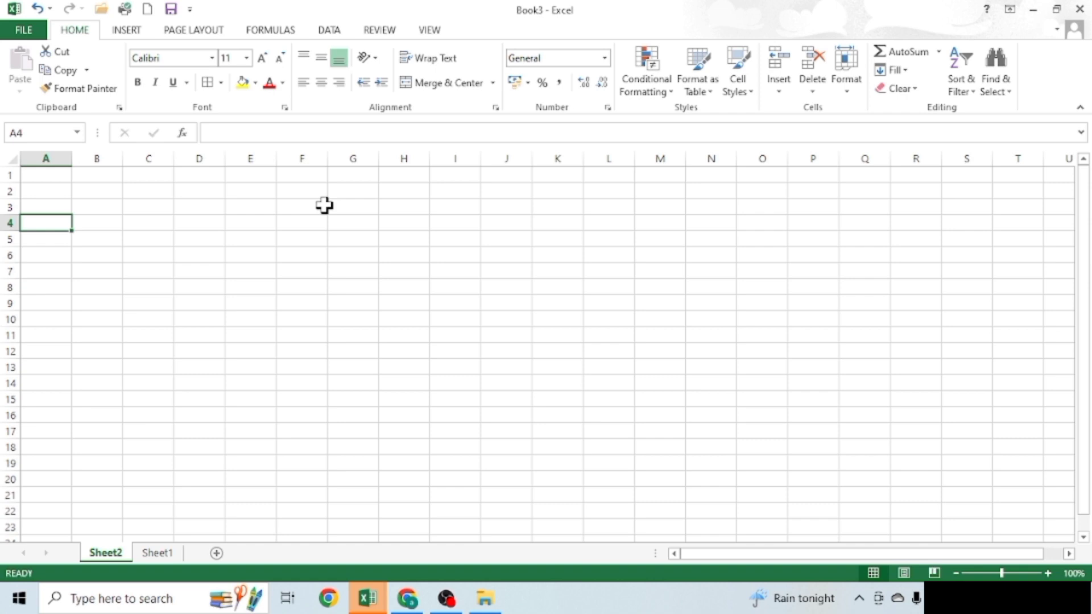
text(SR N)
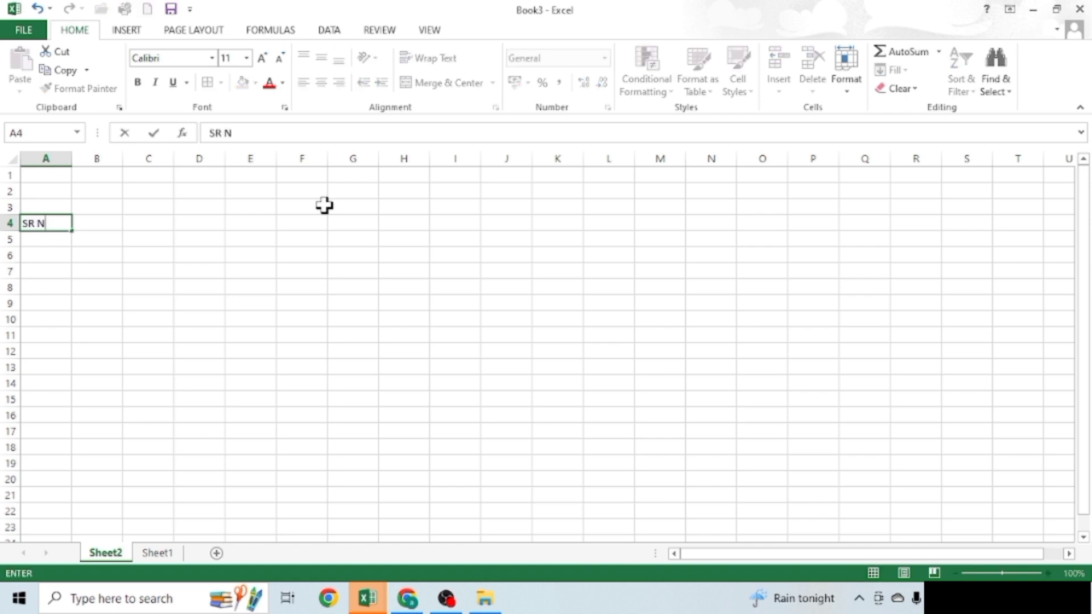
text(O)
key(Tab)
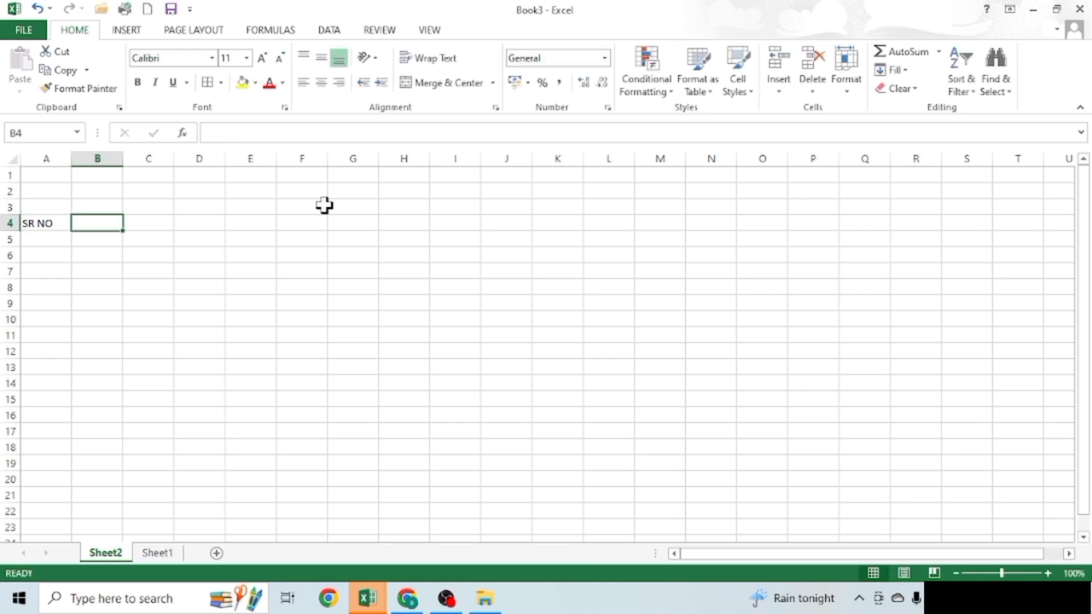
text(EMPL)
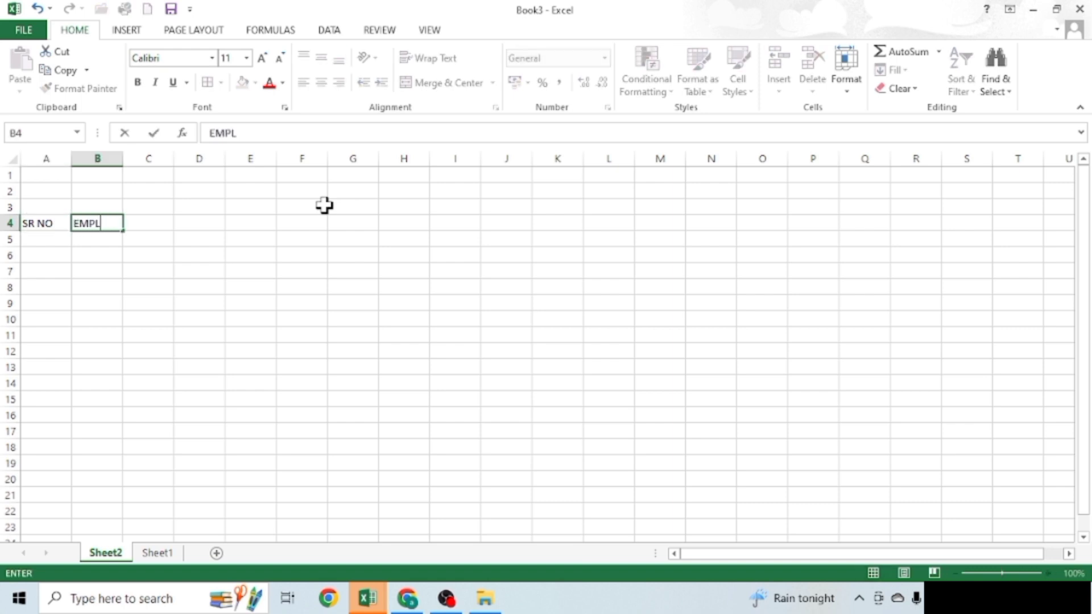
text(OYEE)
text( ID)
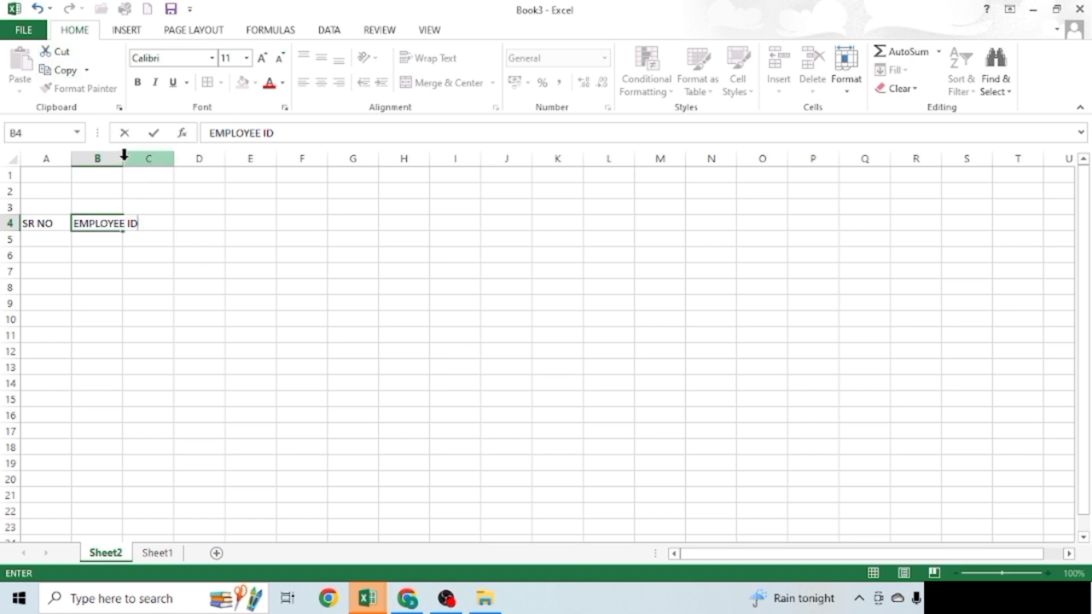
click(123, 157)
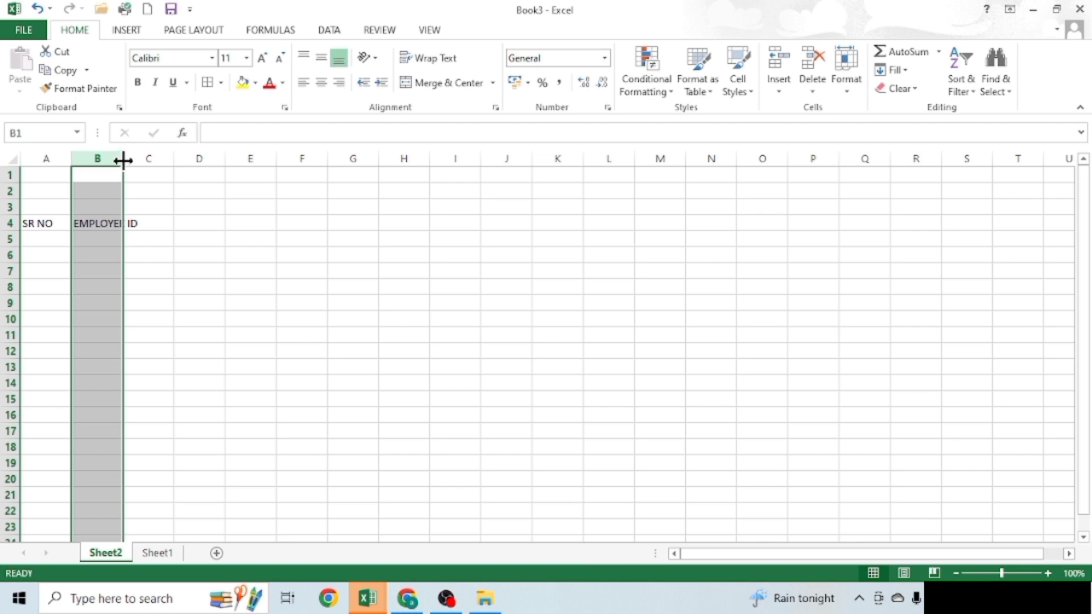
drag(123, 161, 136, 161)
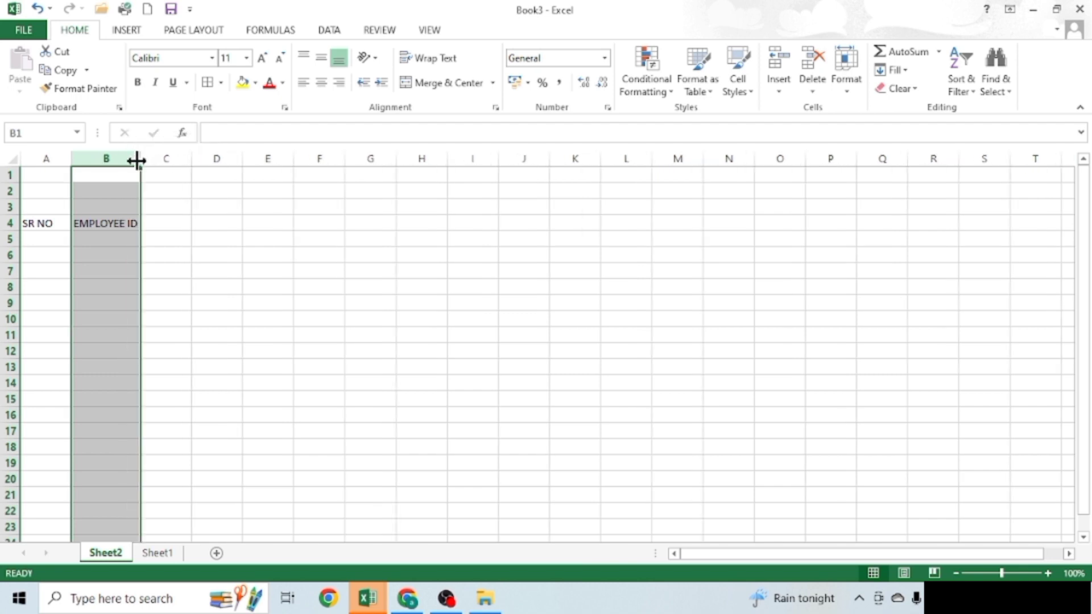
- Enter NAME in C4 and DESIGNATION in D4, and AutoFit column D to the DESIGNATION heading
click(161, 224)
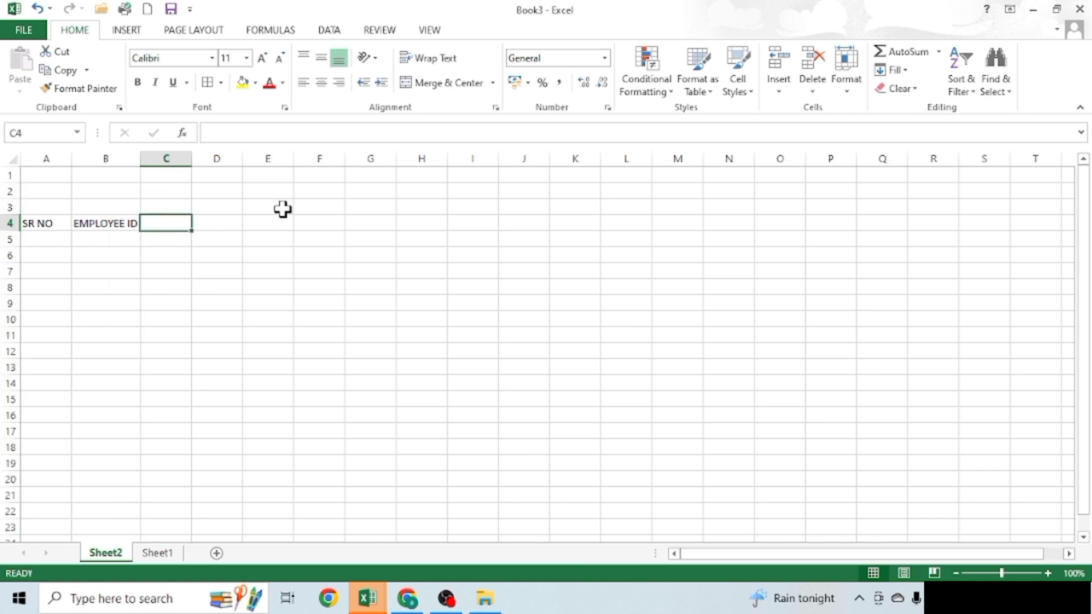
text(NA)
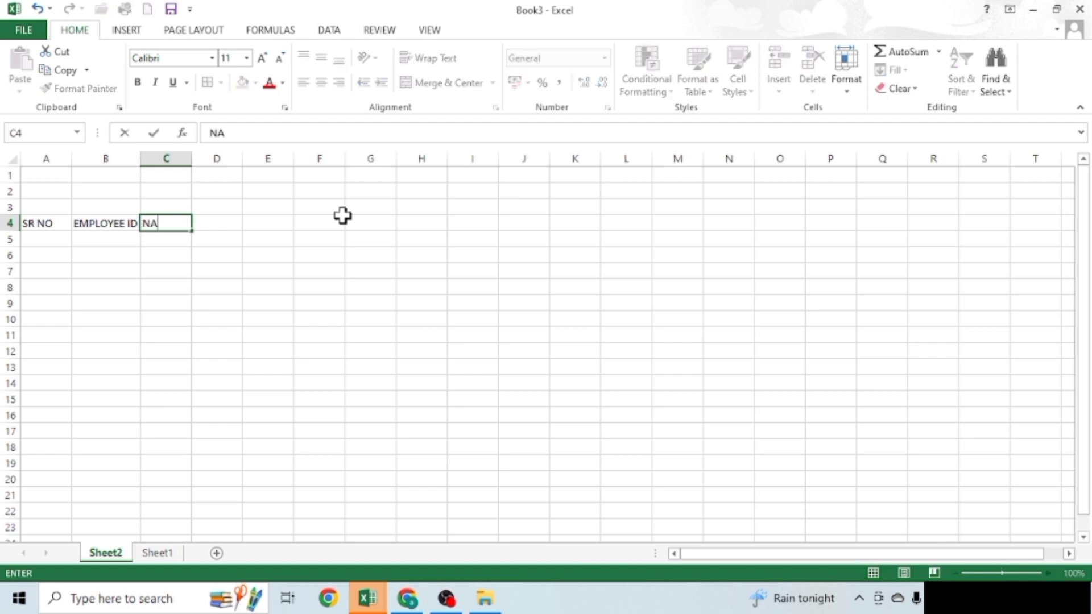
text(ME)
key(Tab)
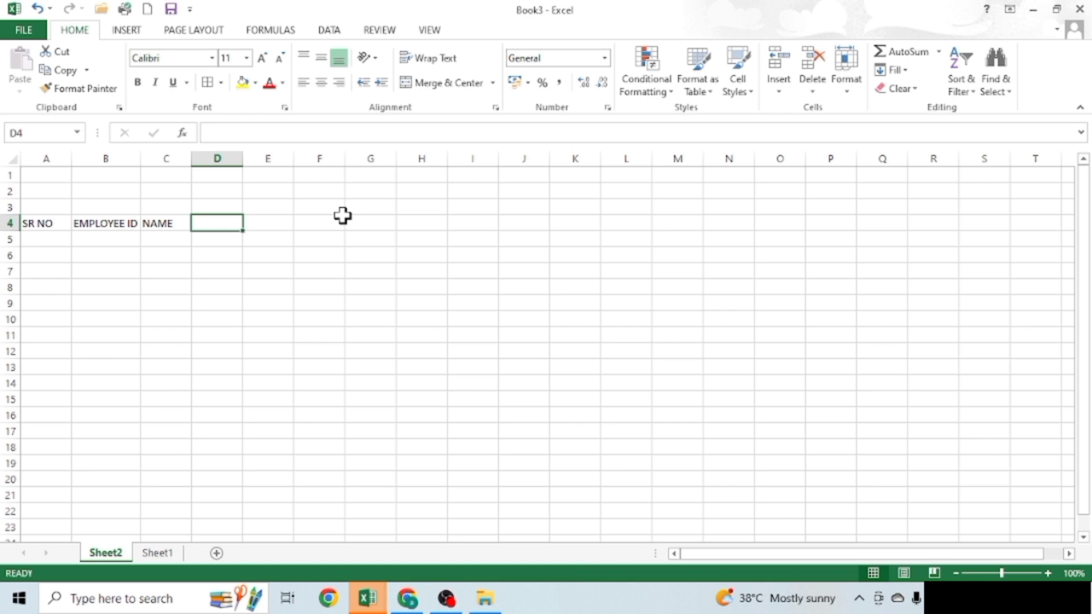
text(DE)
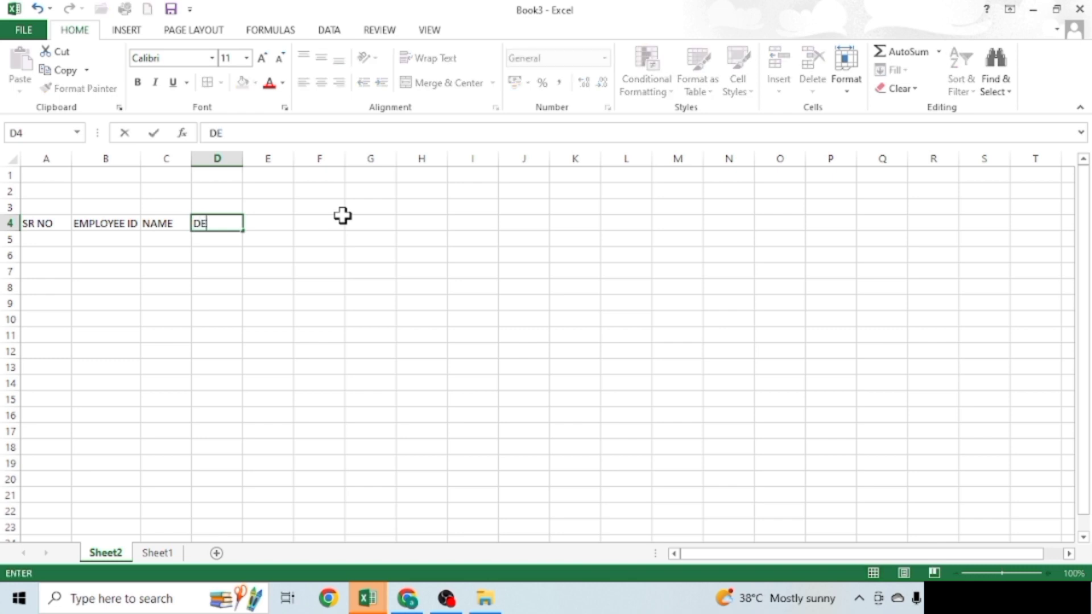
text(SI)
text(GNATION)
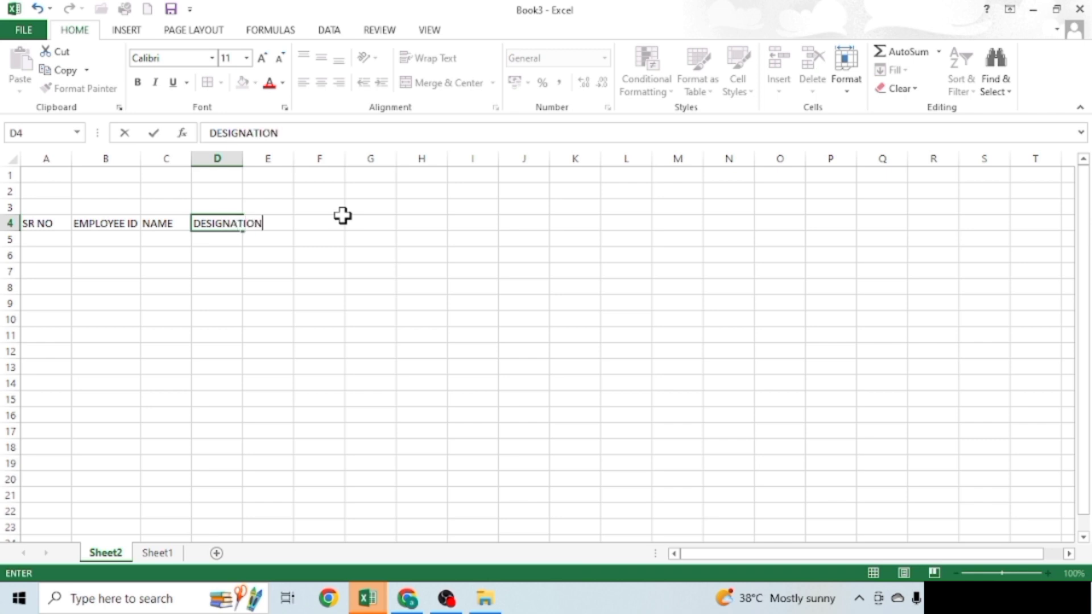
click(242, 159)
double_click(243, 160)
click(288, 223)
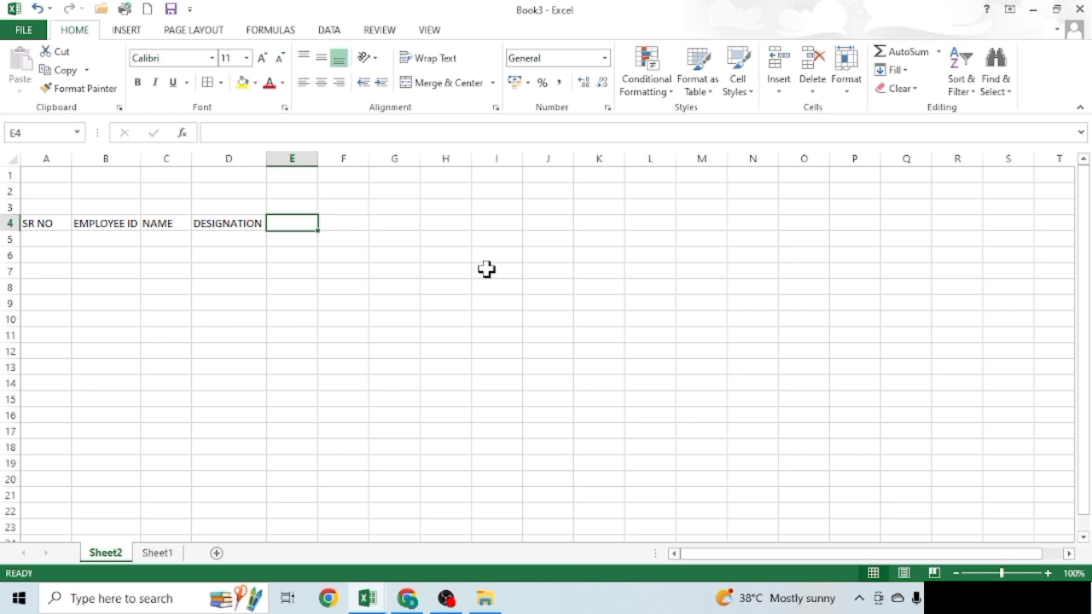
- Type 1 and 2 in A5:A6 and fill the series down to 6 in A10
click(48, 238)
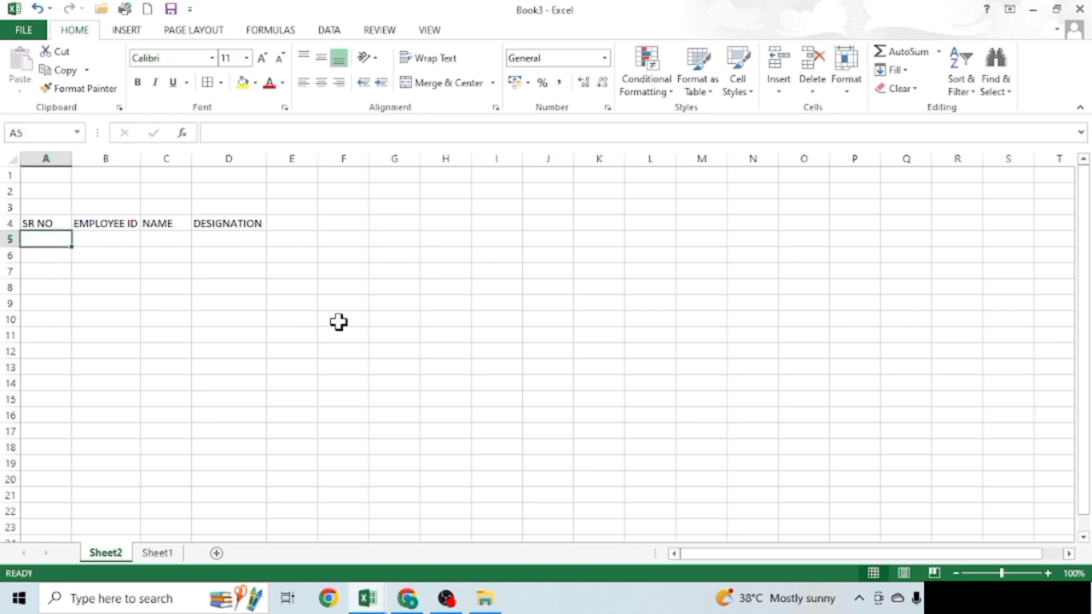
text(1)
key(Return)
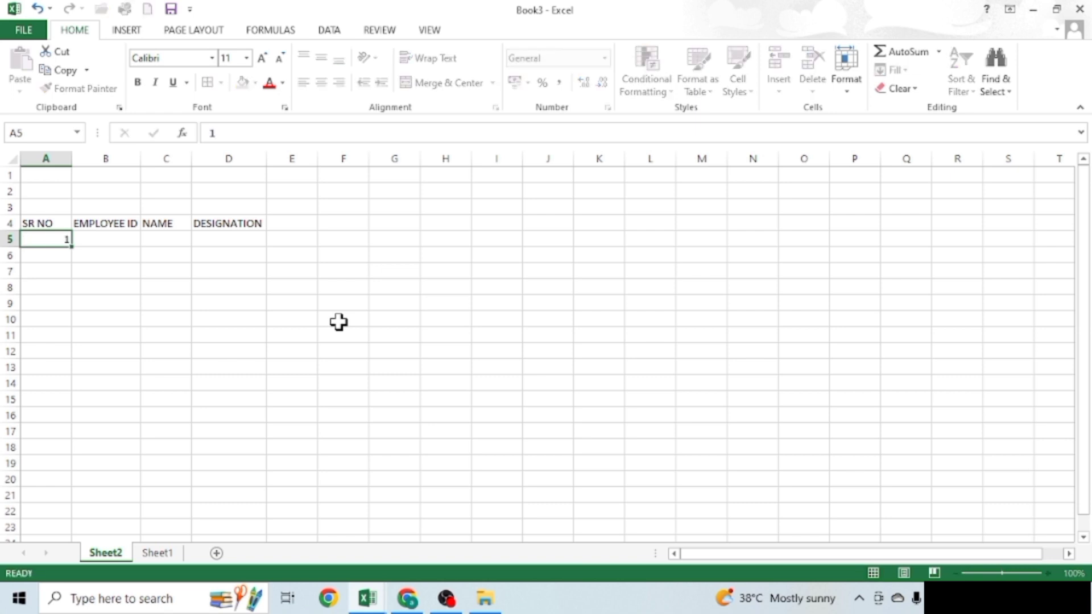
text(2)
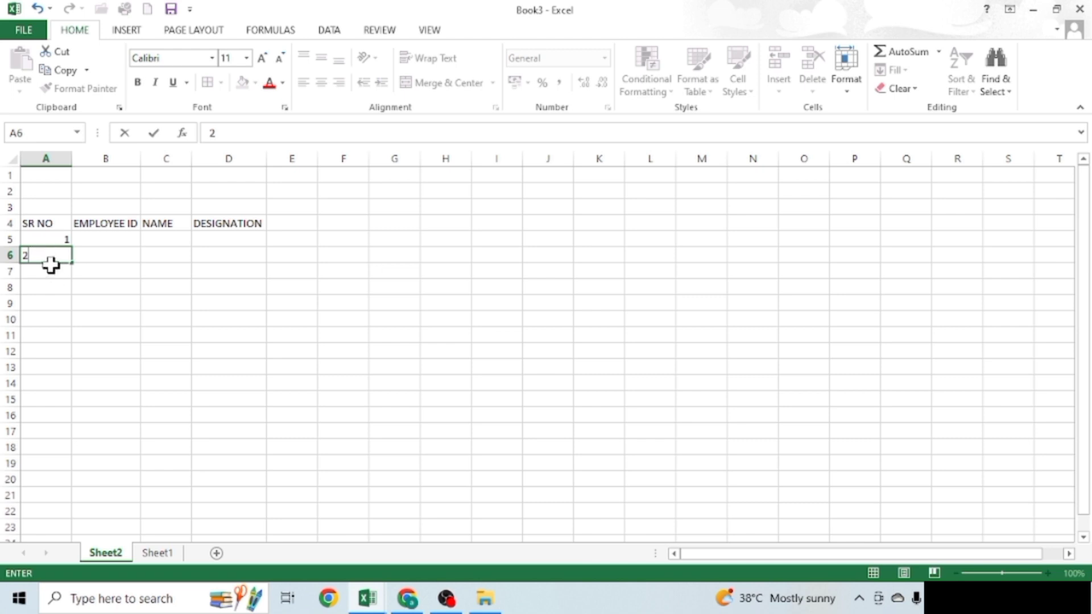
click(53, 242)
scroll(53, 242, up, 2)
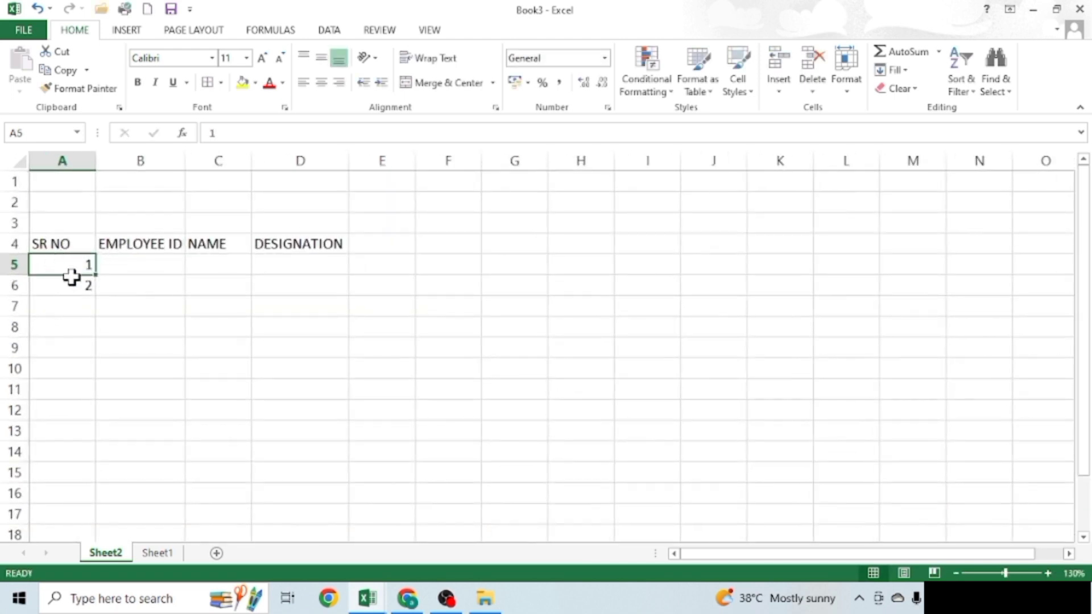
drag(72, 262, 72, 286)
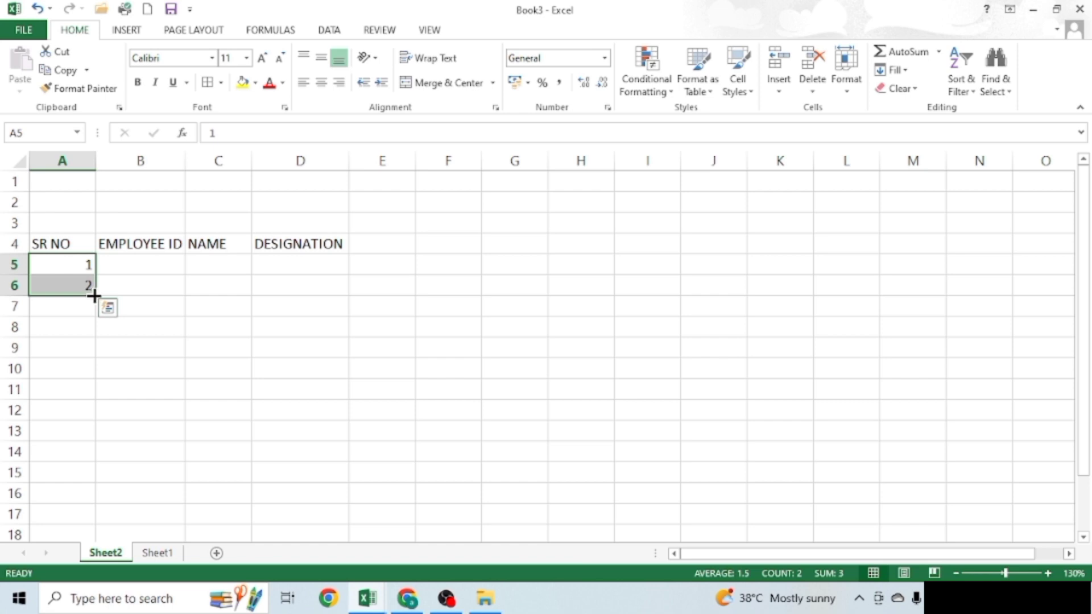
mouse_move(94, 295)
mouse_down()
mouse_move(96, 402)
mouse_move(94, 383)
mouse_up()
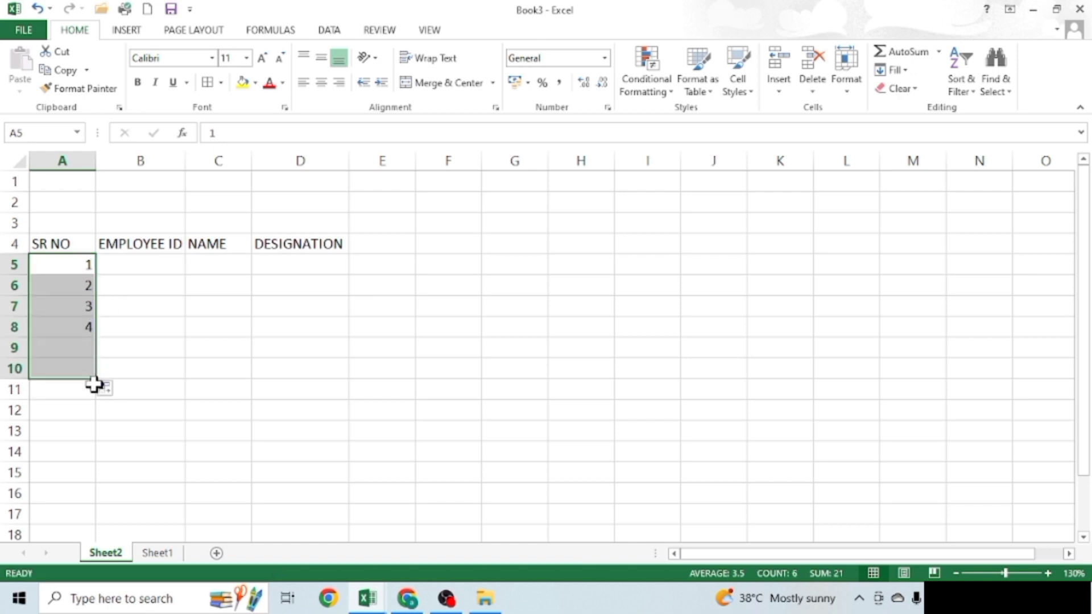
click(143, 263)
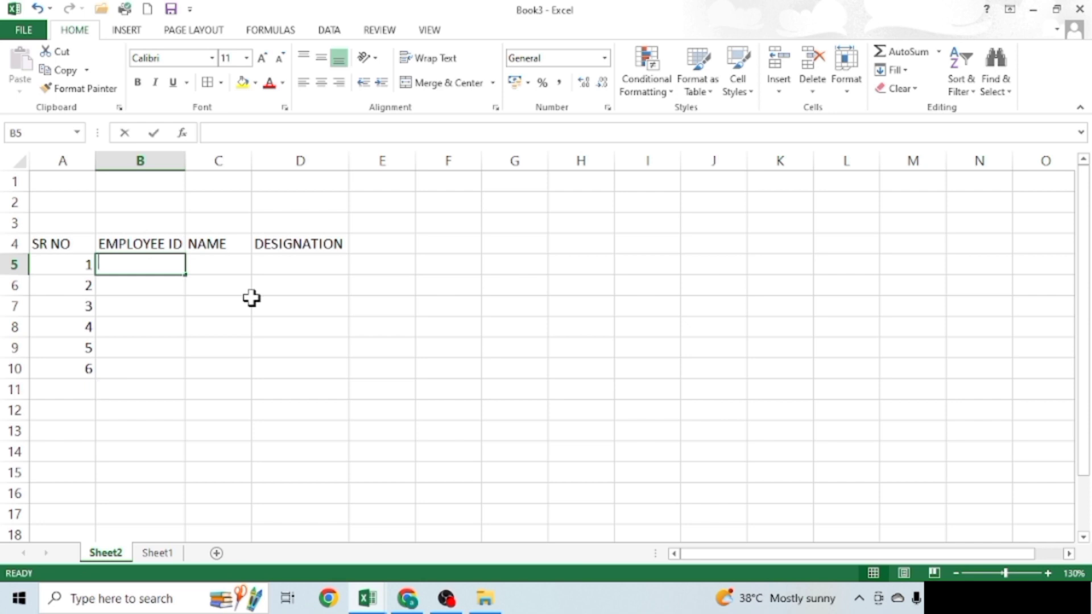
- Enter ES-101 and ES-102 in B5:B6 and extend the ID series to ES-106 in B10
text(ES-)
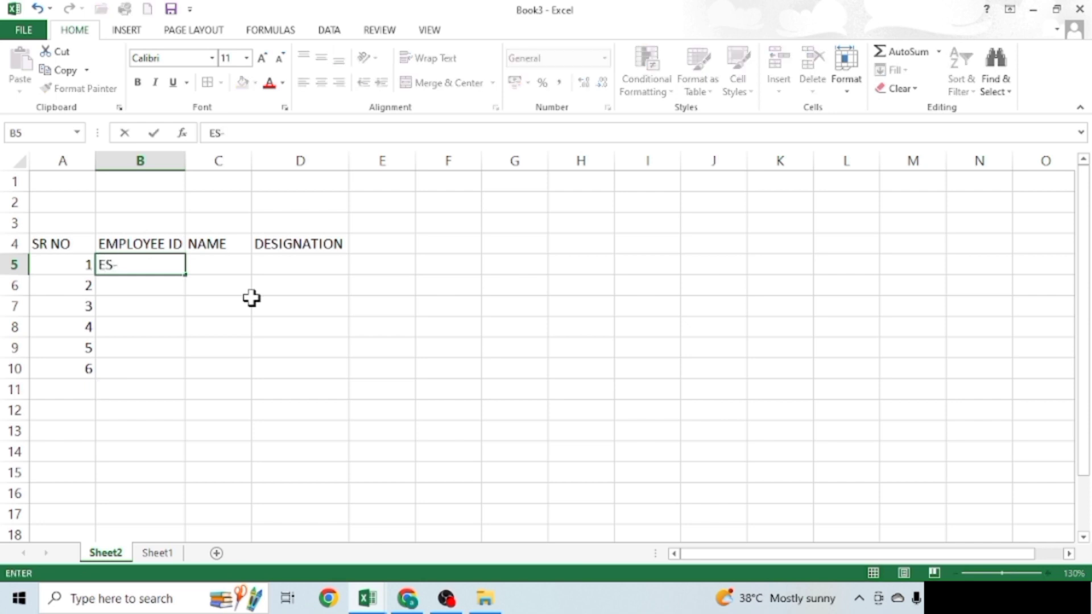
text(101)
click(161, 287)
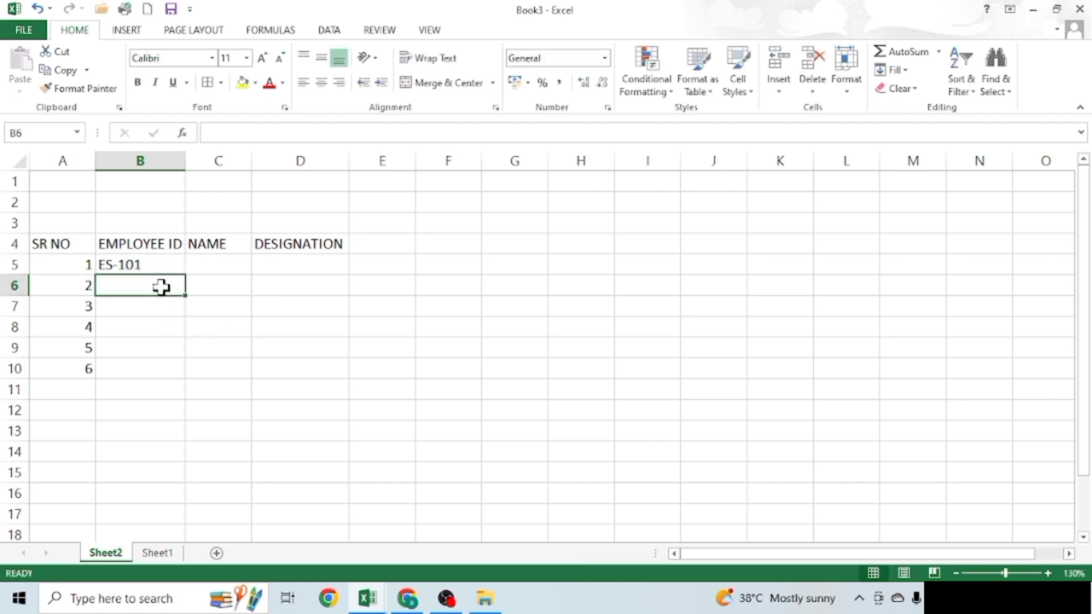
text(ES-102)
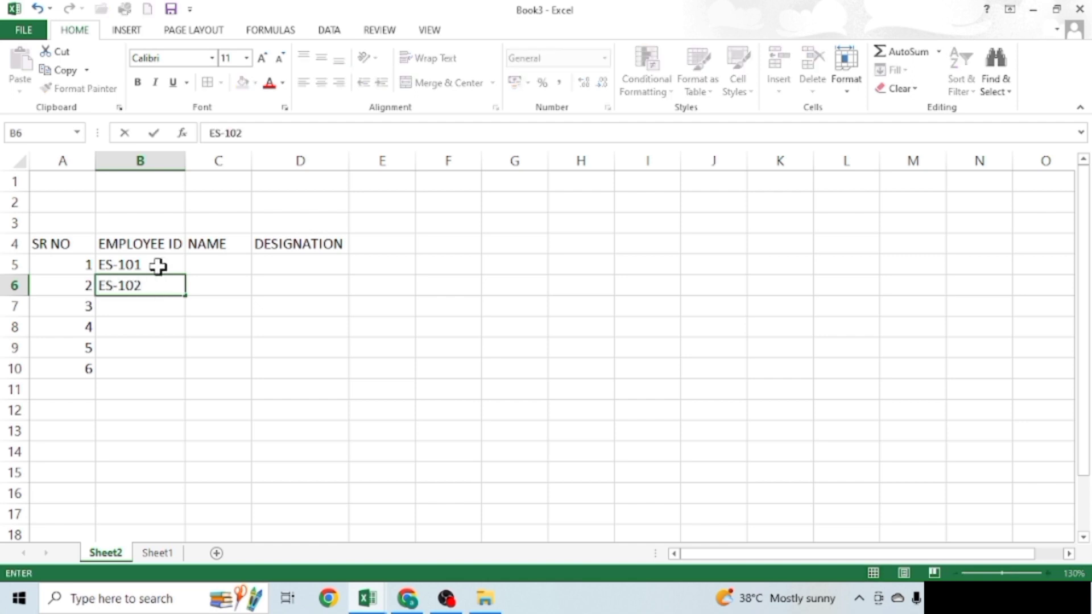
drag(158, 265, 158, 279)
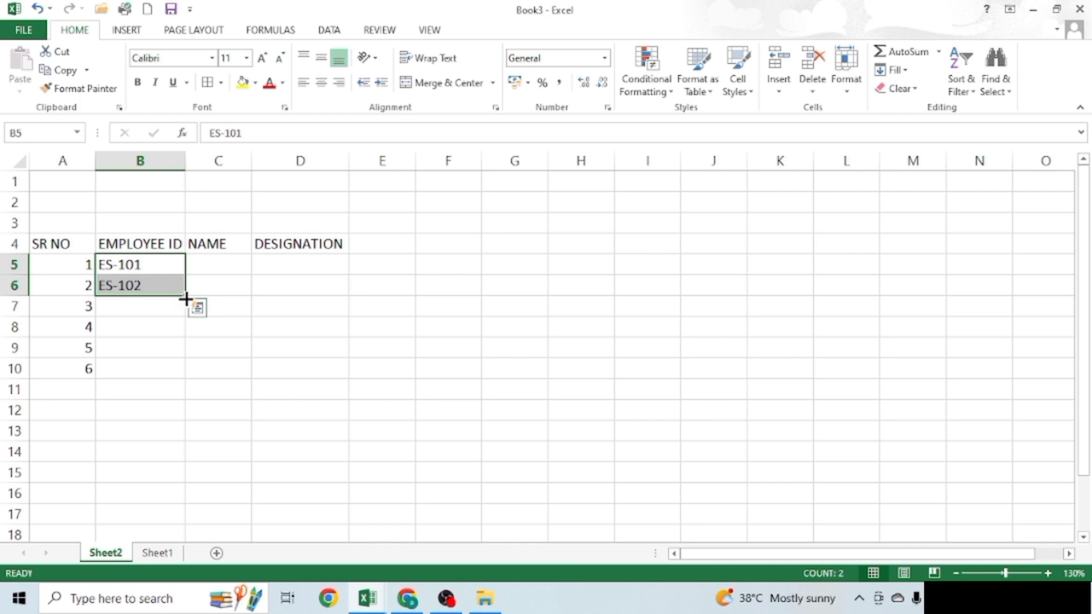
drag(185, 295, 165, 378)
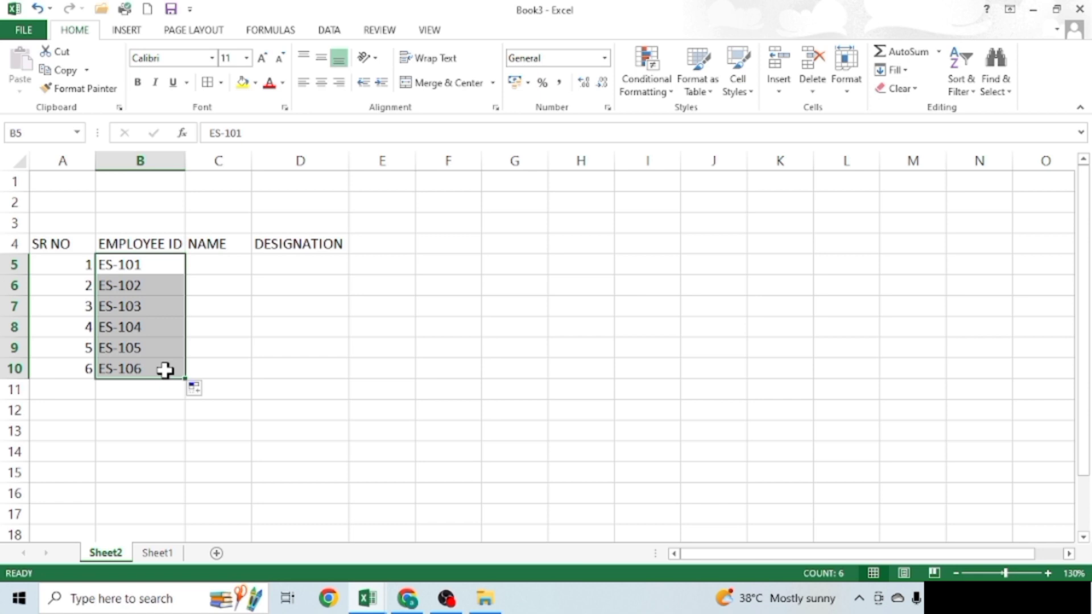
click(226, 265)
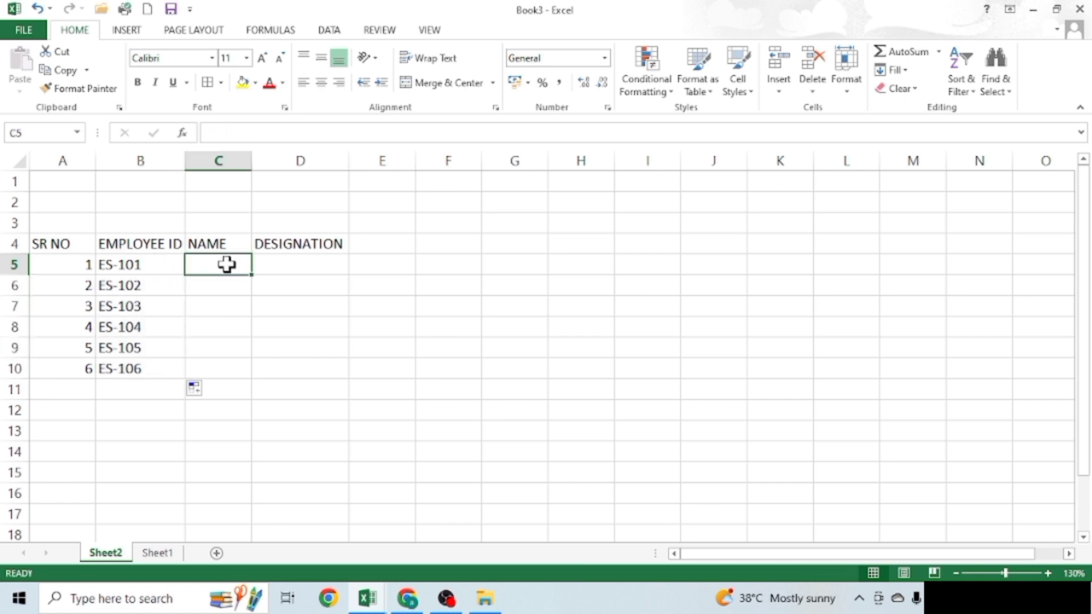
- Type the six employees' names down C5:C10, one name per row
text(RAHUL)
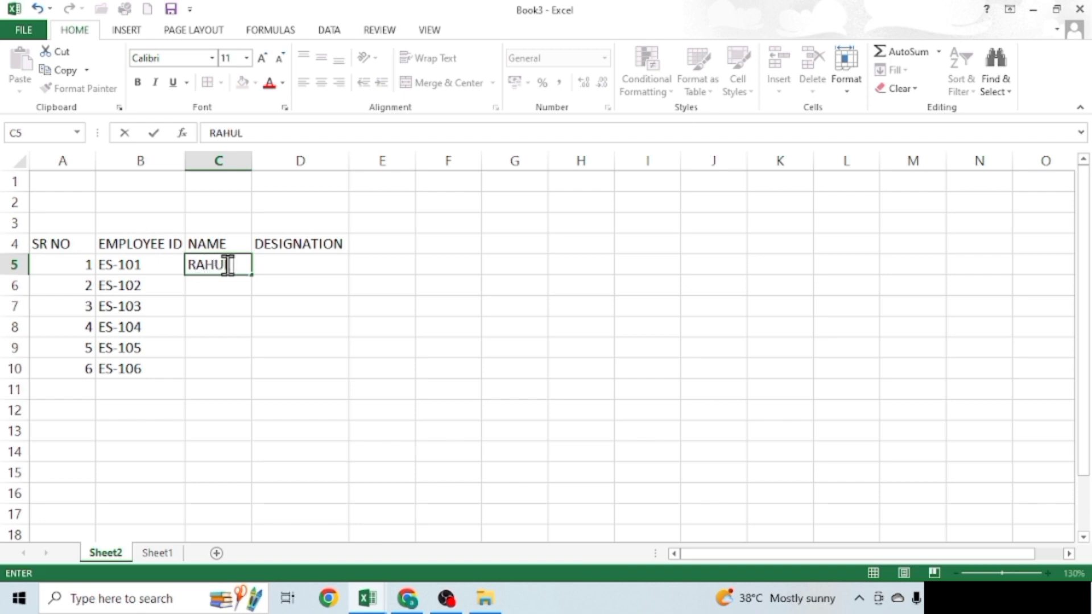
key(Return)
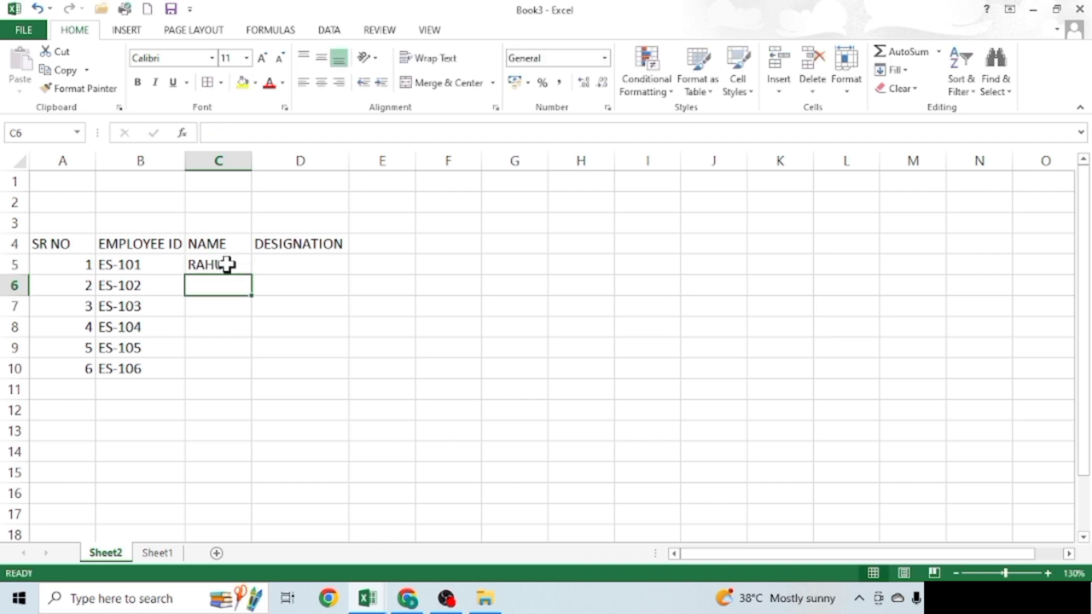
text(DIPAK)
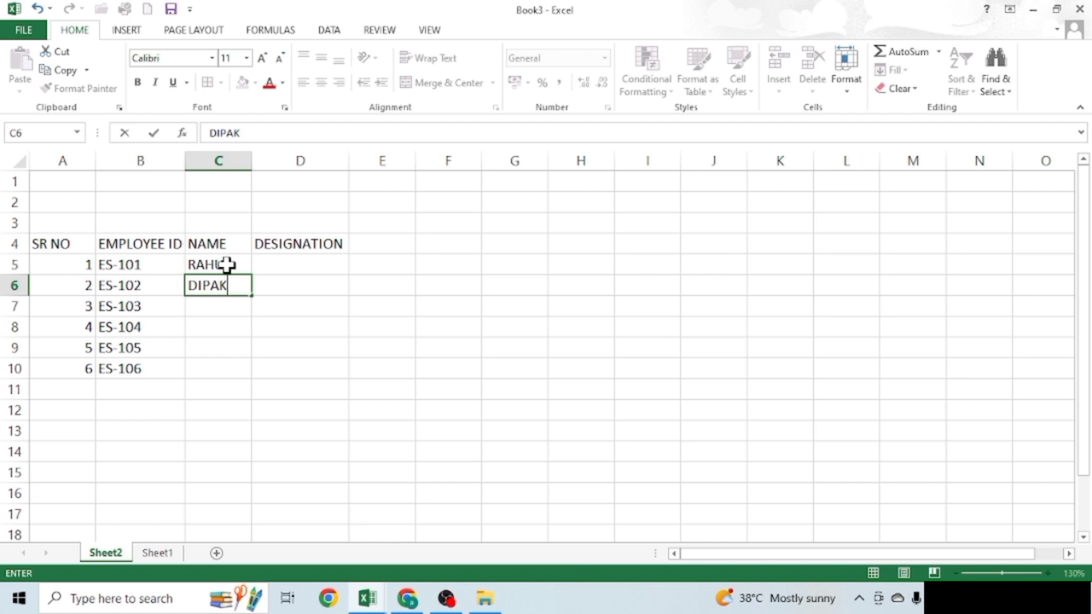
key(Return)
text(SAN)
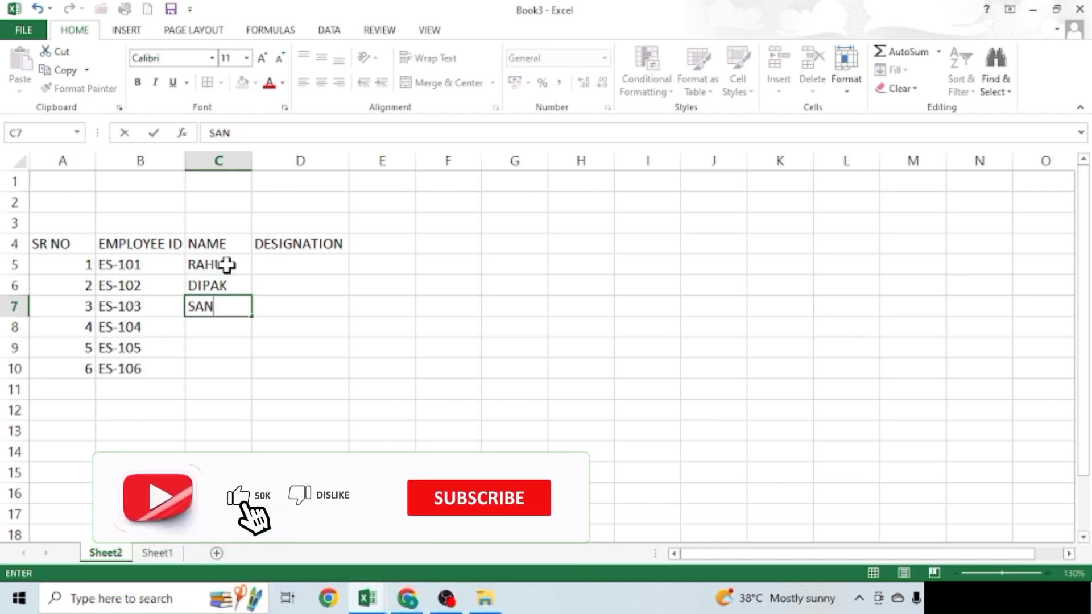
text(TOSH)
key(Return)
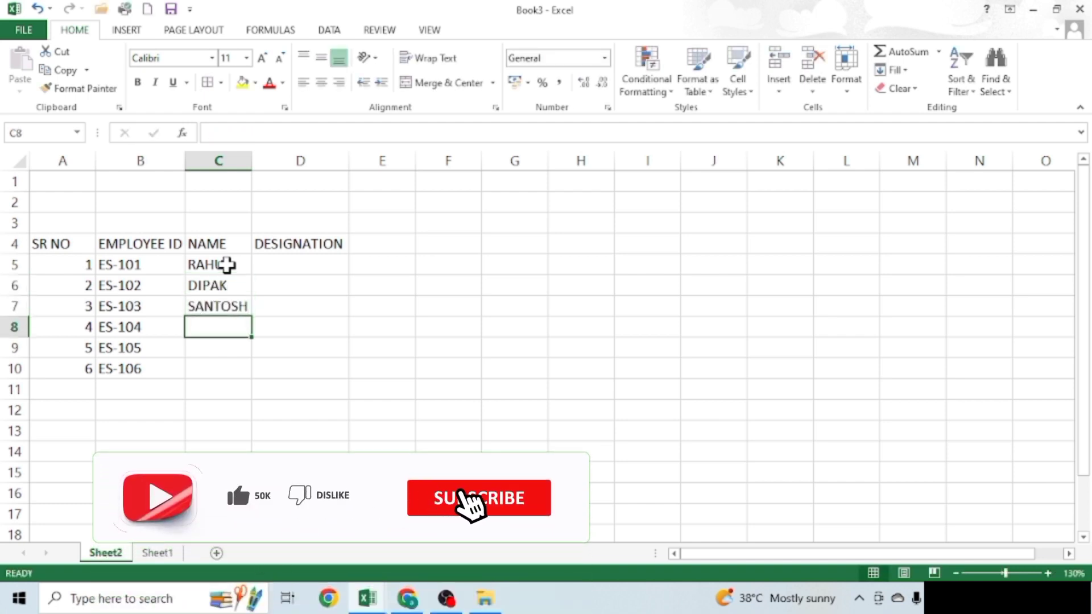
text(JAY)
key(Return)
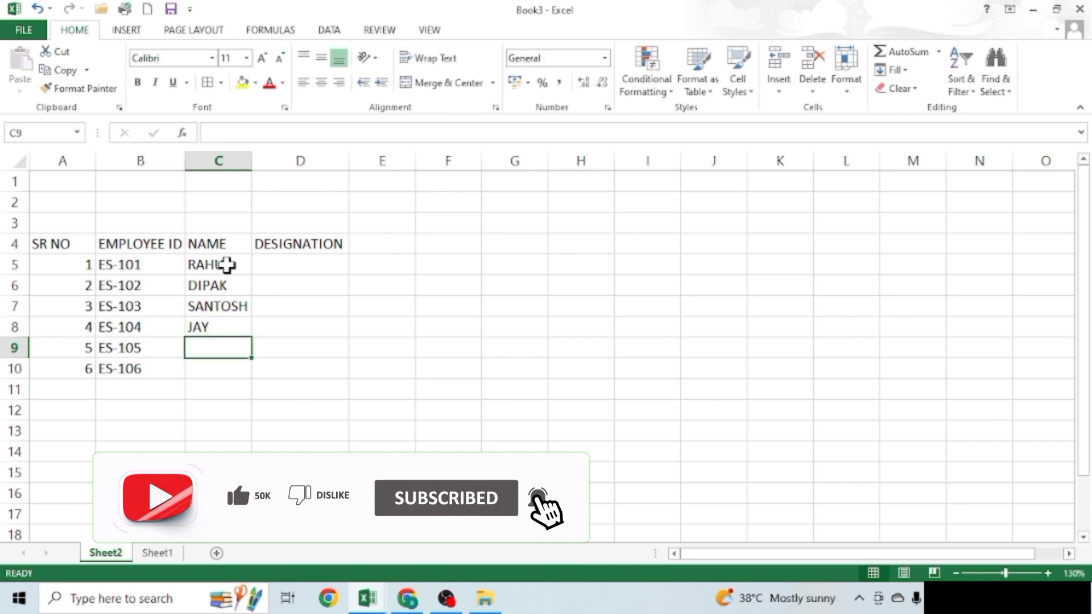
text(PRA)
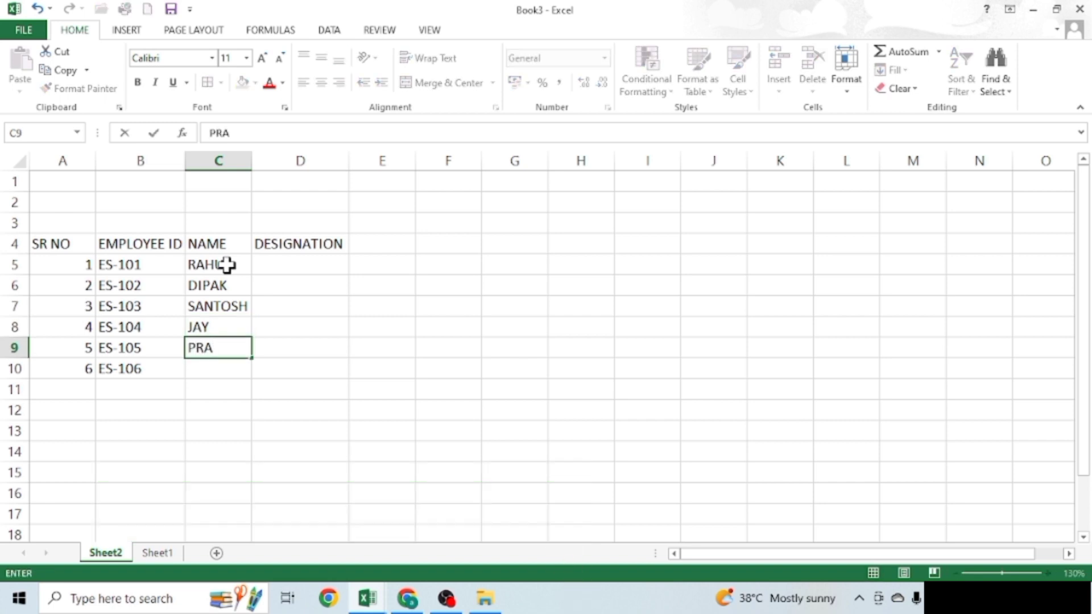
text(KASH)
key(Return)
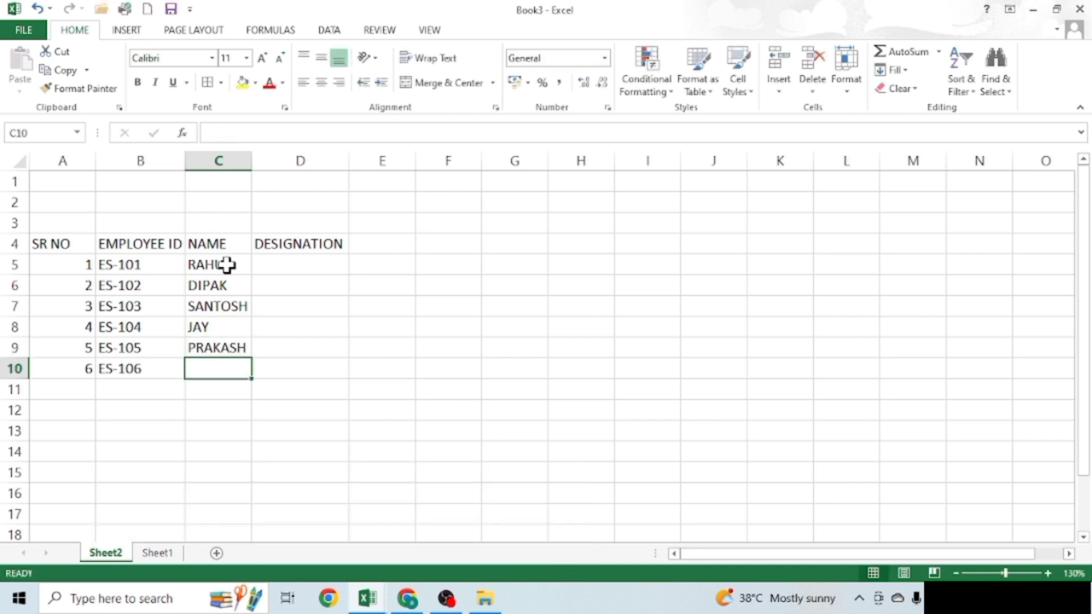
text(AJAY)
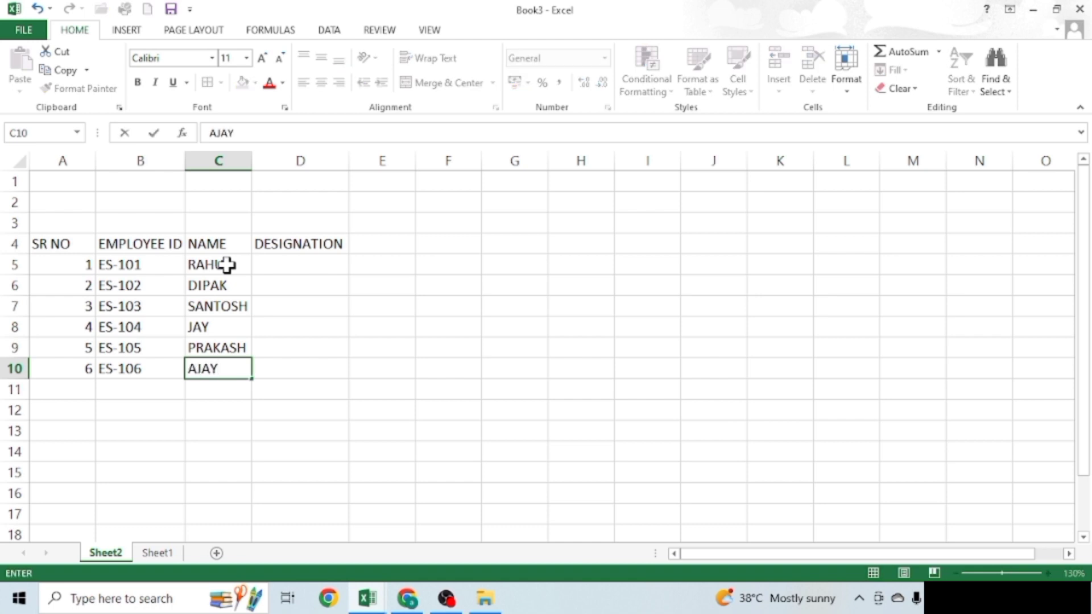
key(Return)
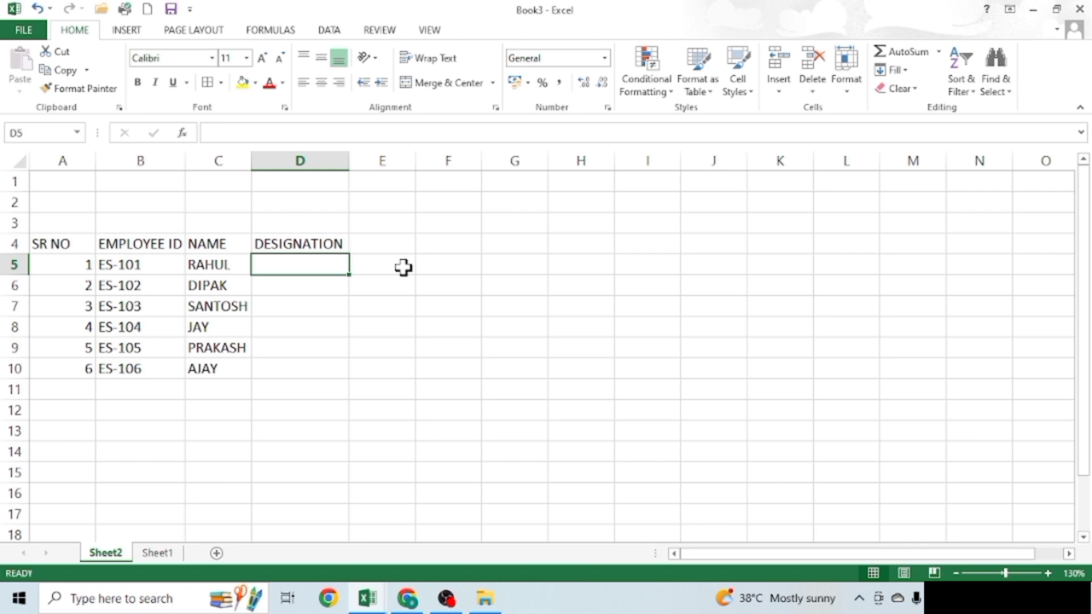
- Enter MANEGER in D5, SUPERSIVER in D6, and STAFF in D7 copied down to D10
text(MANEGE)
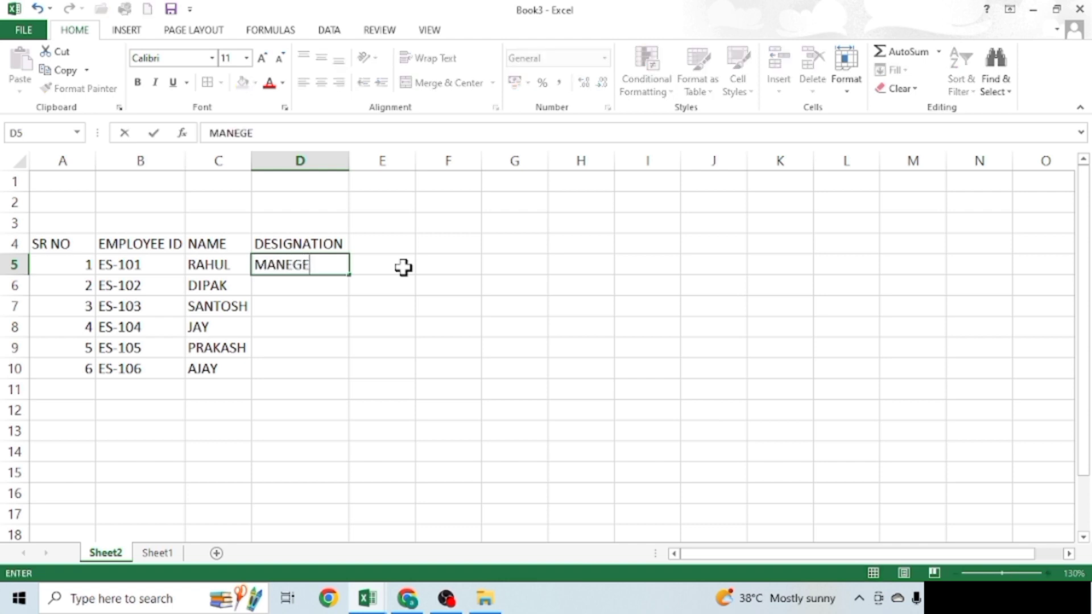
text(R)
key(Return)
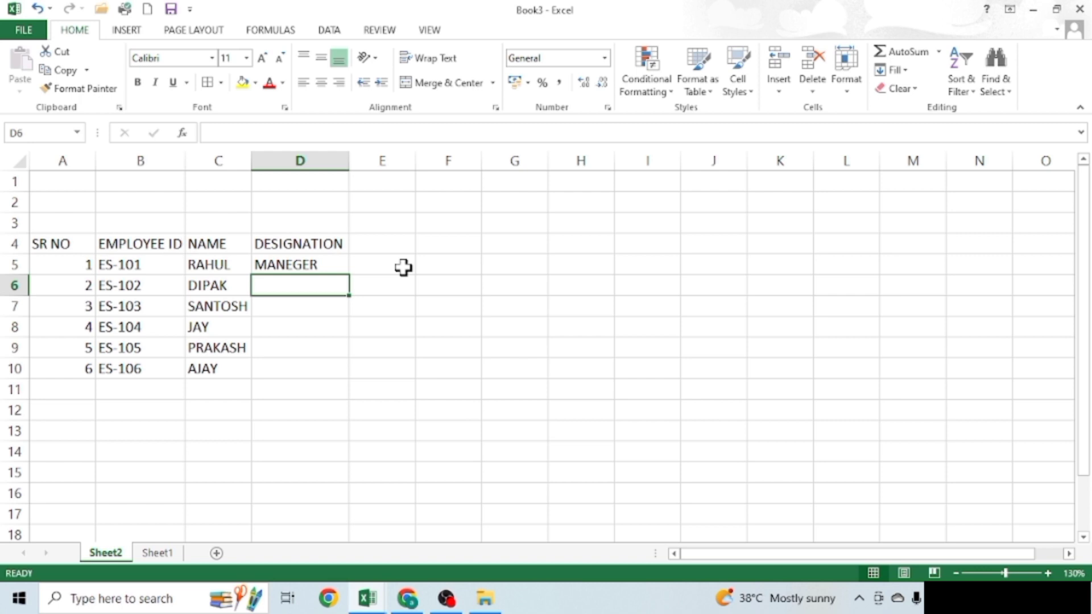
text(SUP)
text(ER)
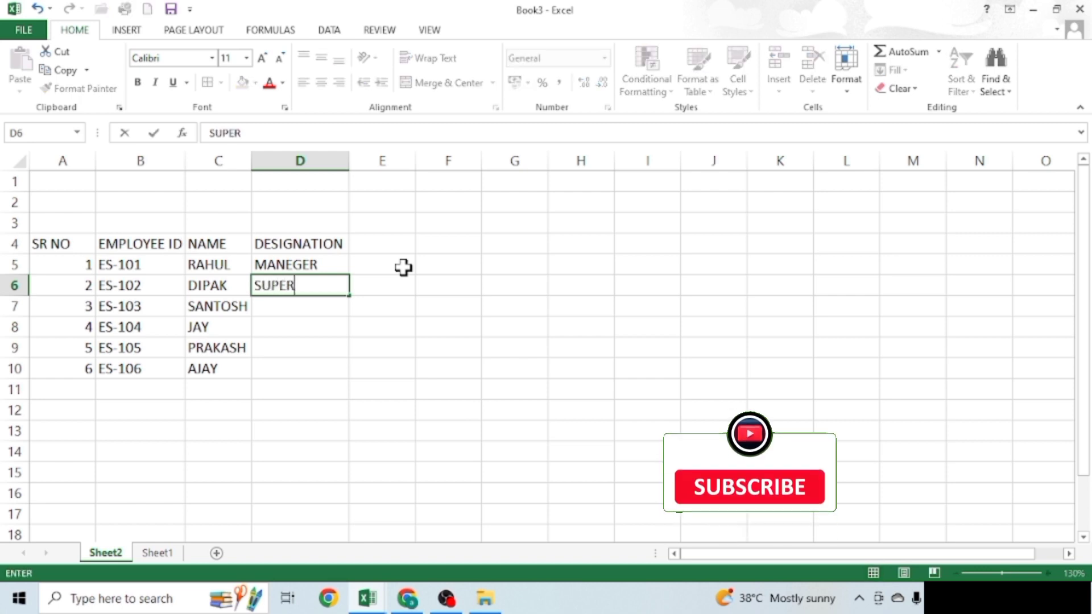
text(SIVER)
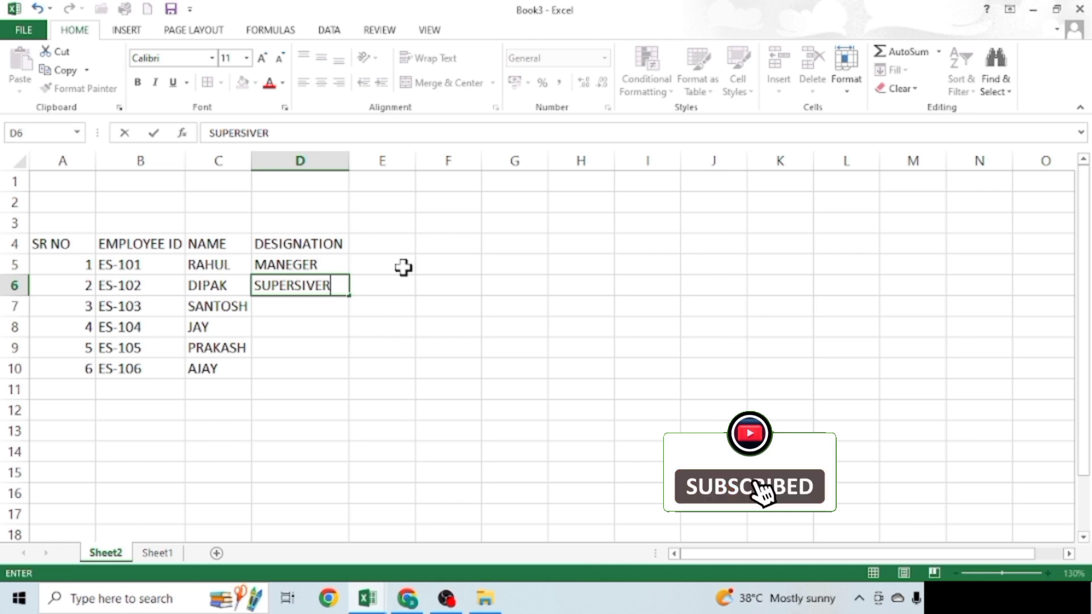
key(Return)
text(S)
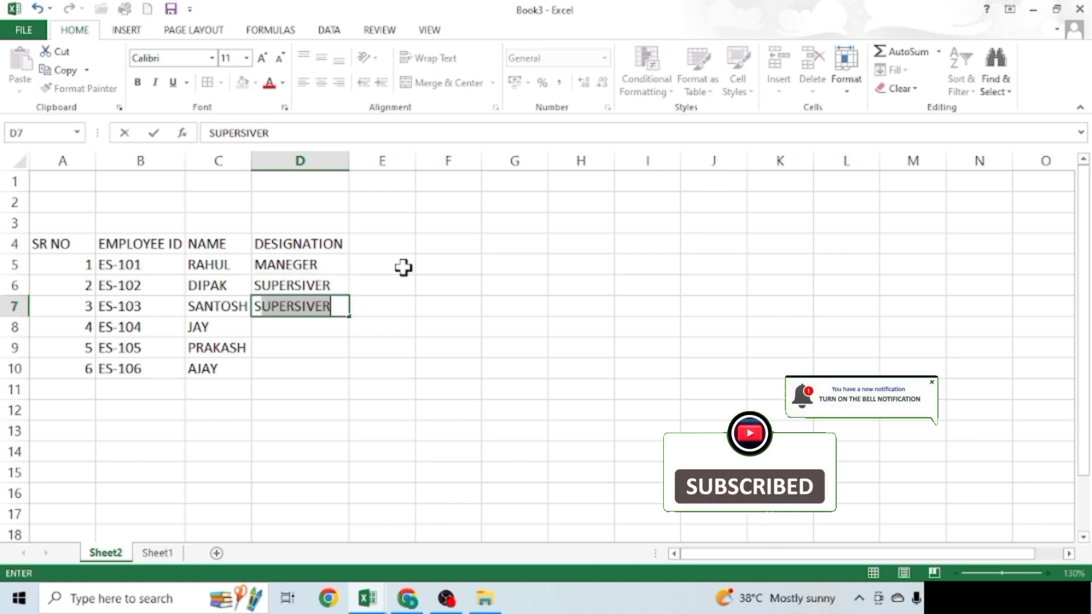
text(TAFF)
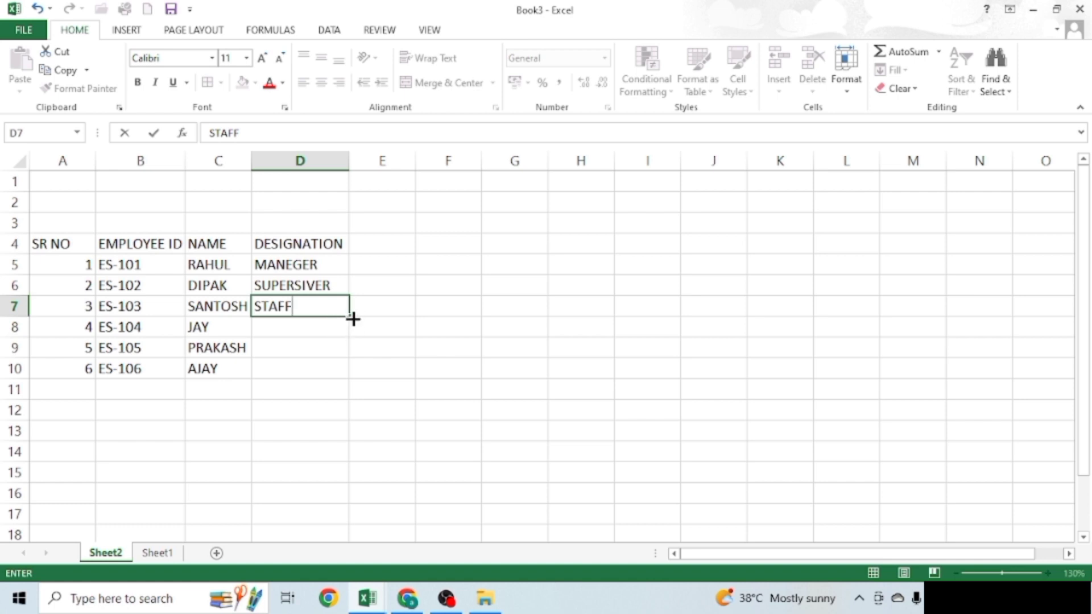
drag(353, 316, 350, 378)
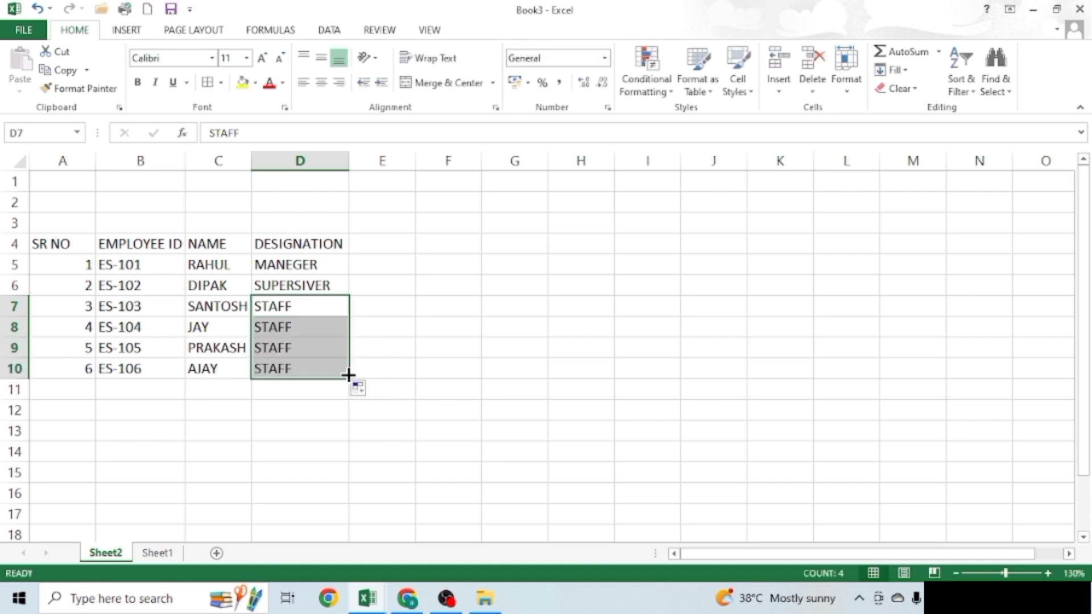
click(382, 225)
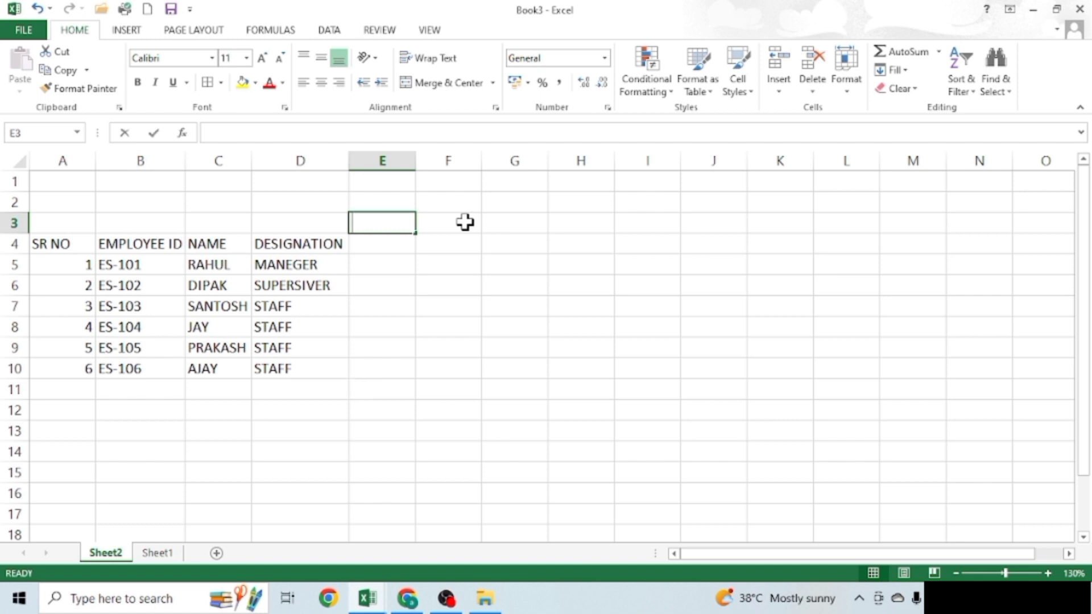
- Enter the date 01-06-2023 in E3 and widen column E to show it
text(01-)
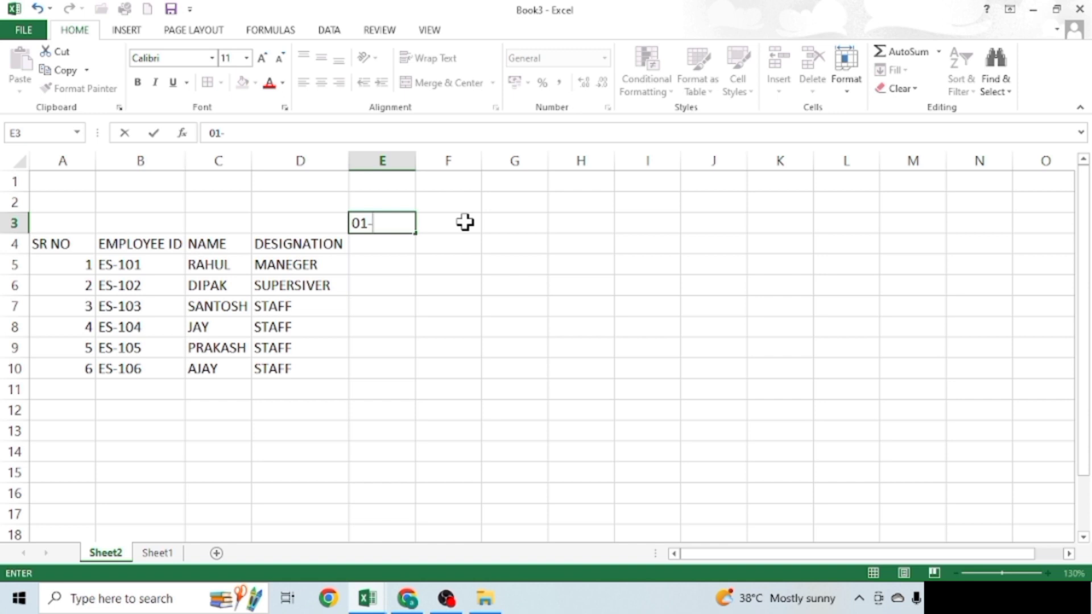
text(6)
key(BackSpace)
text(06)
text(-)
text(2023)
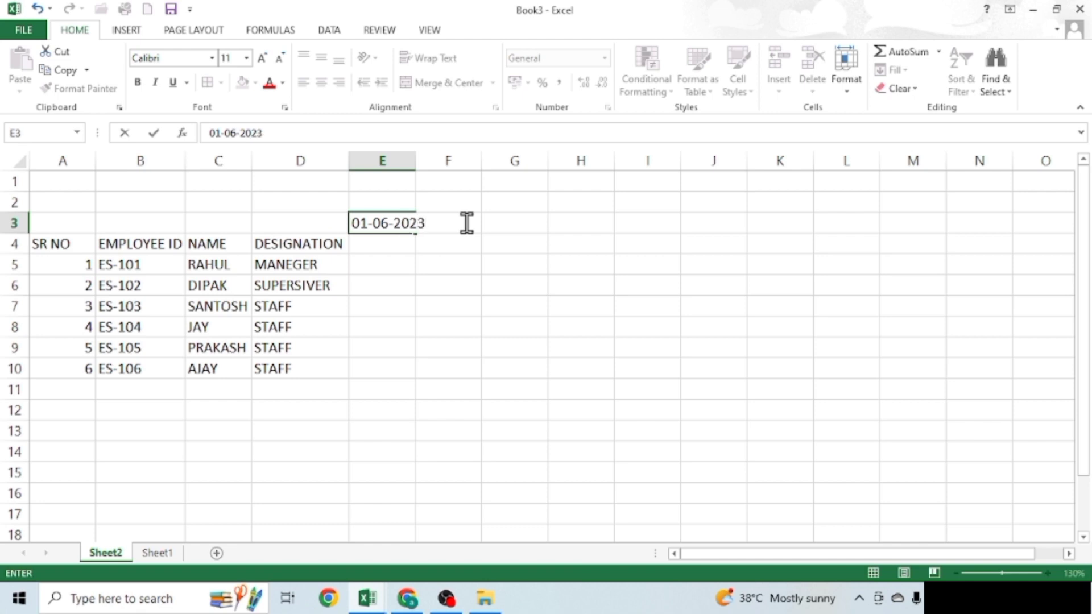
click(412, 161)
click(404, 222)
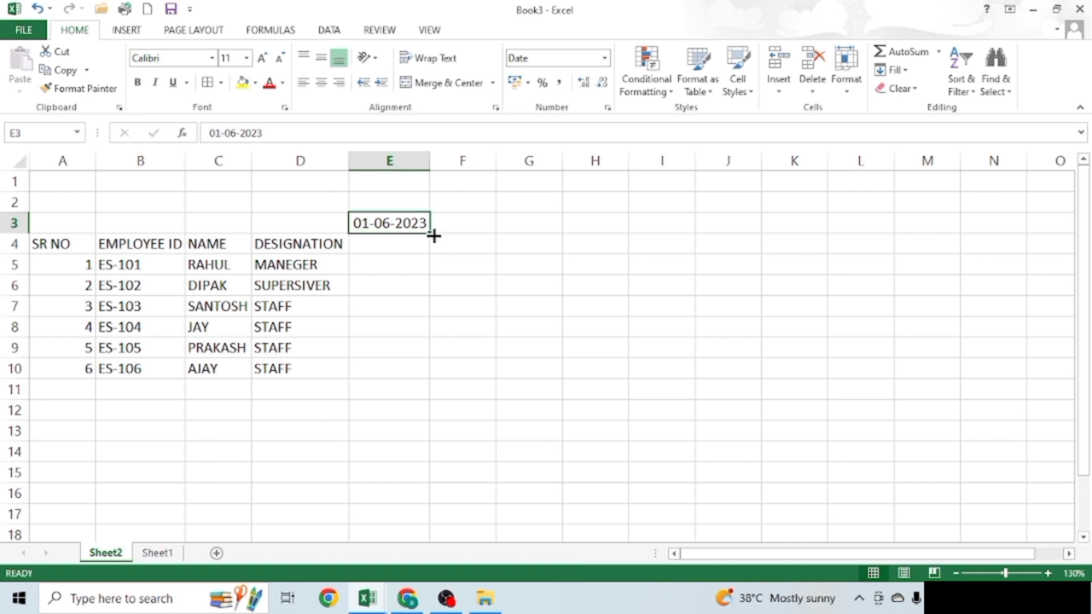
- Enter the next date, 02-06-2023, in cell F3
click(461, 223)
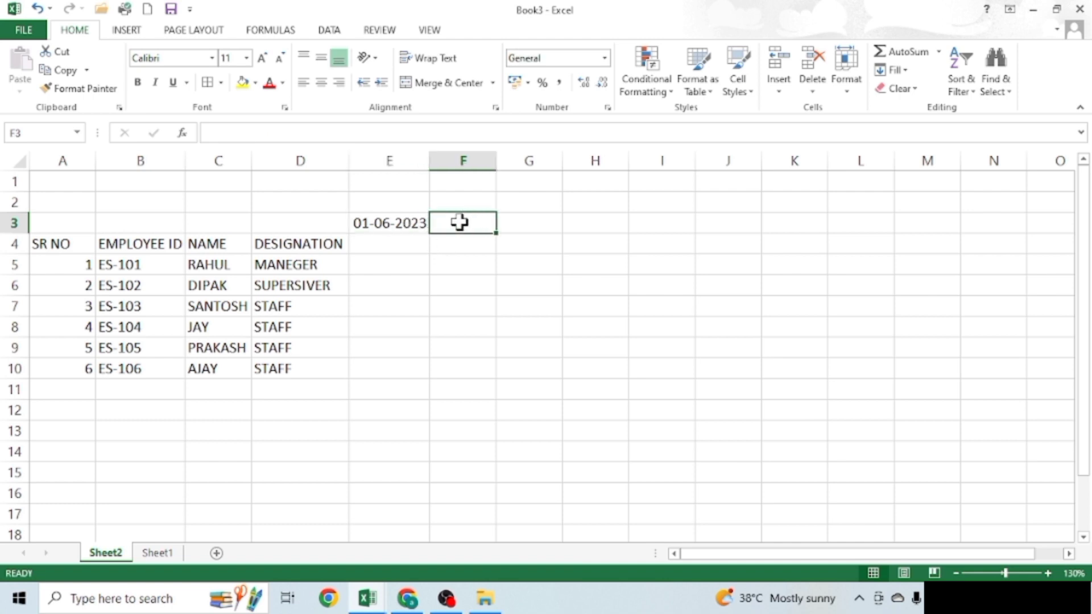
text(01)
key(BackSpace)
text(2)
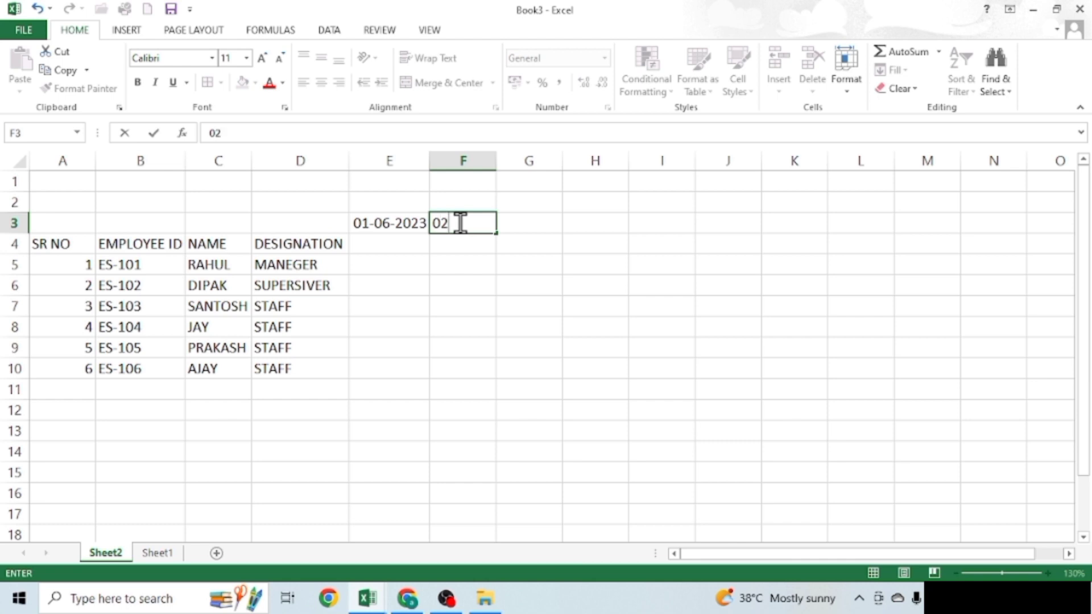
text(-)
text(06)
text(-2023)
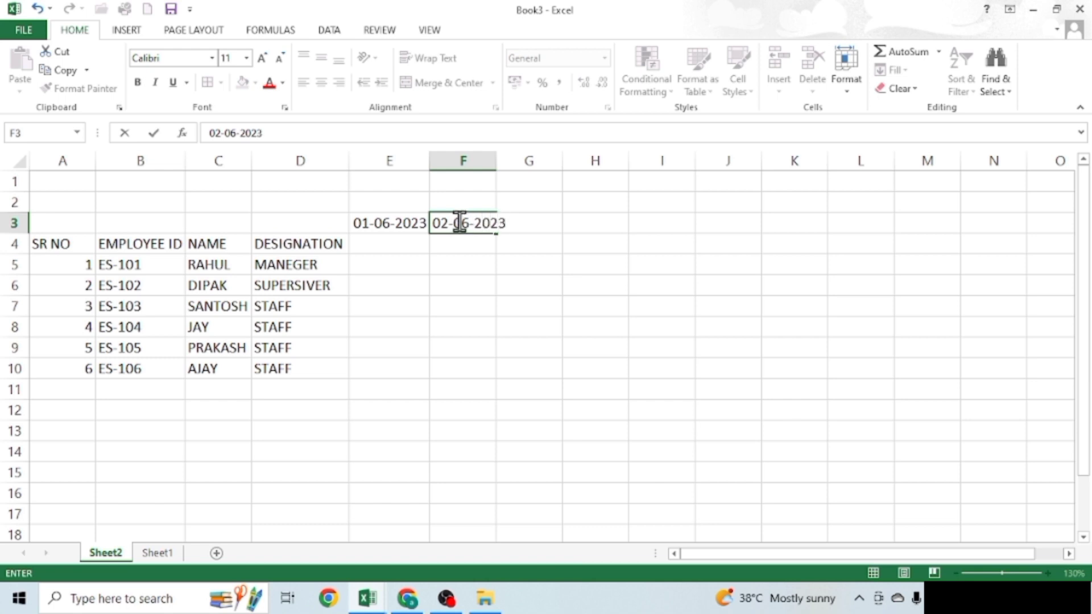
- Fill the E3:F3 date pattern along row 3 to 30-06-2023 and AutoFit the column widths
mouse_move(408, 228)
mouse_down()
mouse_move(1079, 229)
mouse_move(768, 244)
mouse_move(820, 238)
mouse_up()
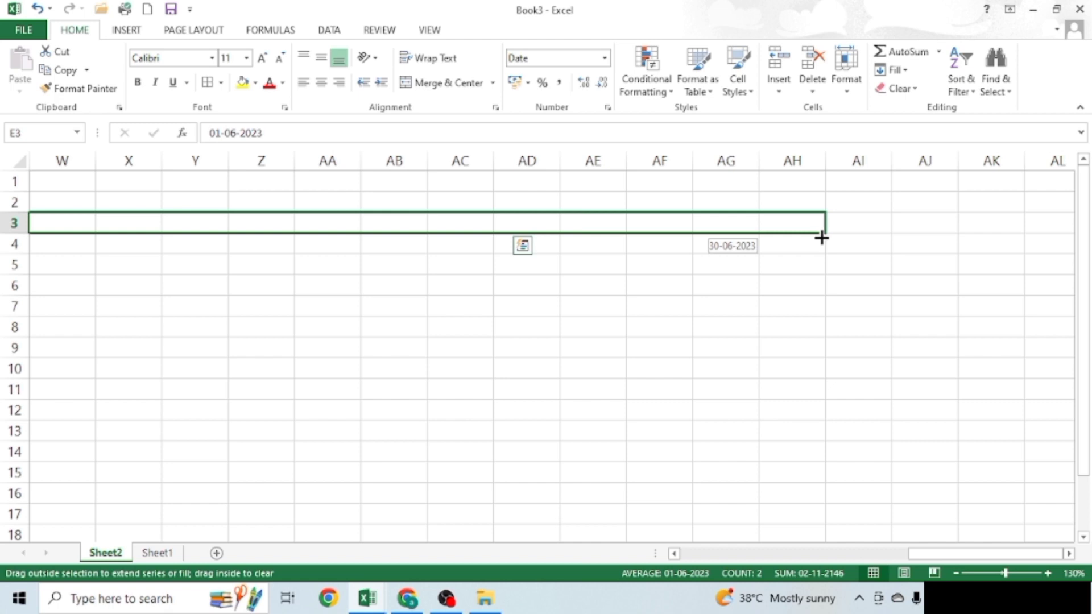
drag(820, 238, 820, 238)
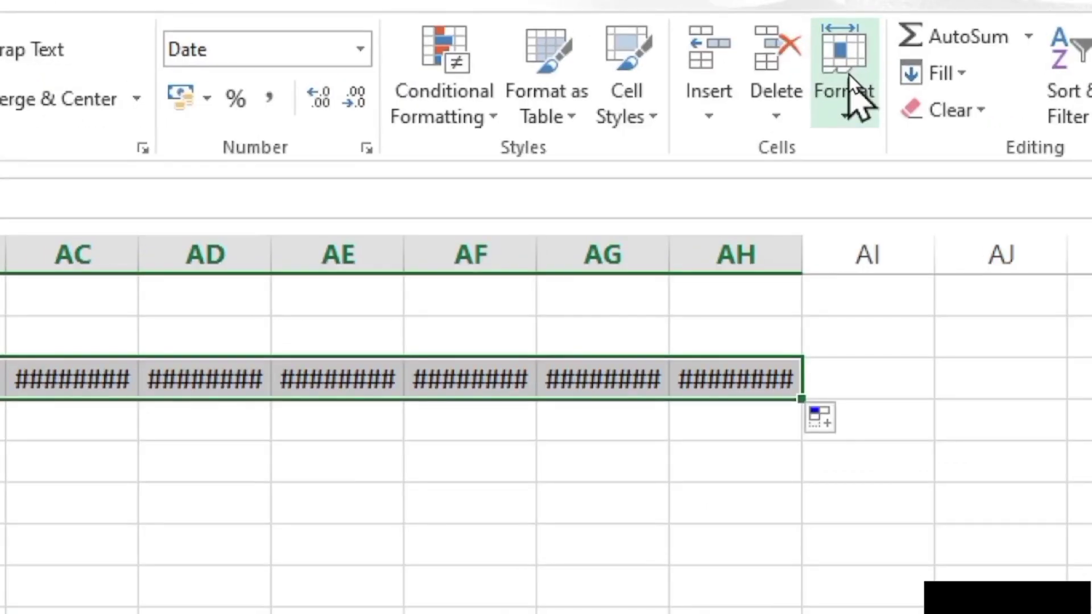
click(848, 74)
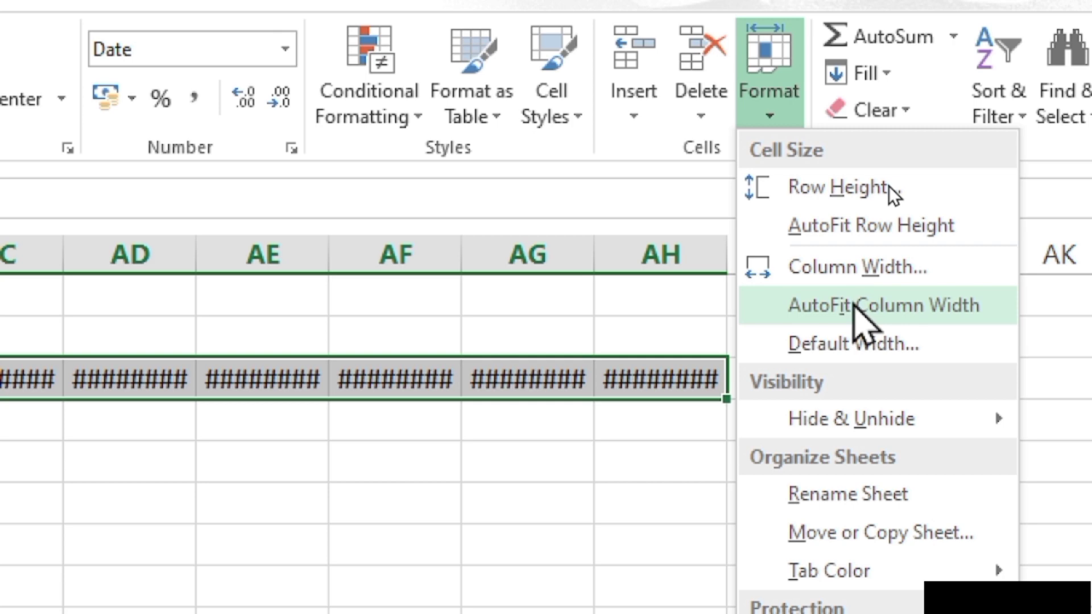
click(890, 305)
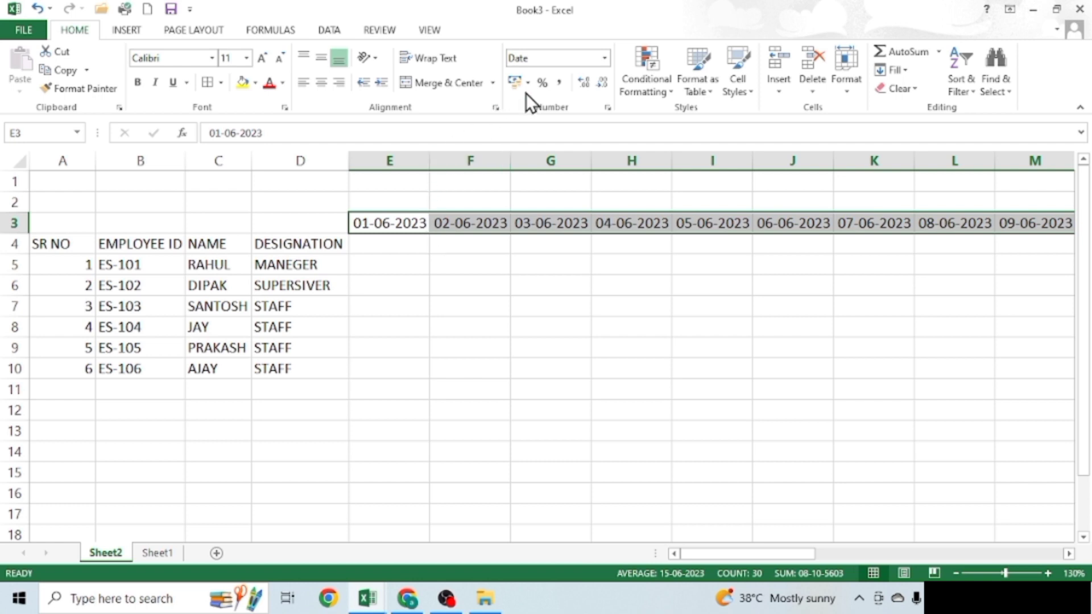
- Apply the custom dd-mmm number format to the row 3 dates, showing 01-Jun, 02-Jun, and so on
click(609, 106)
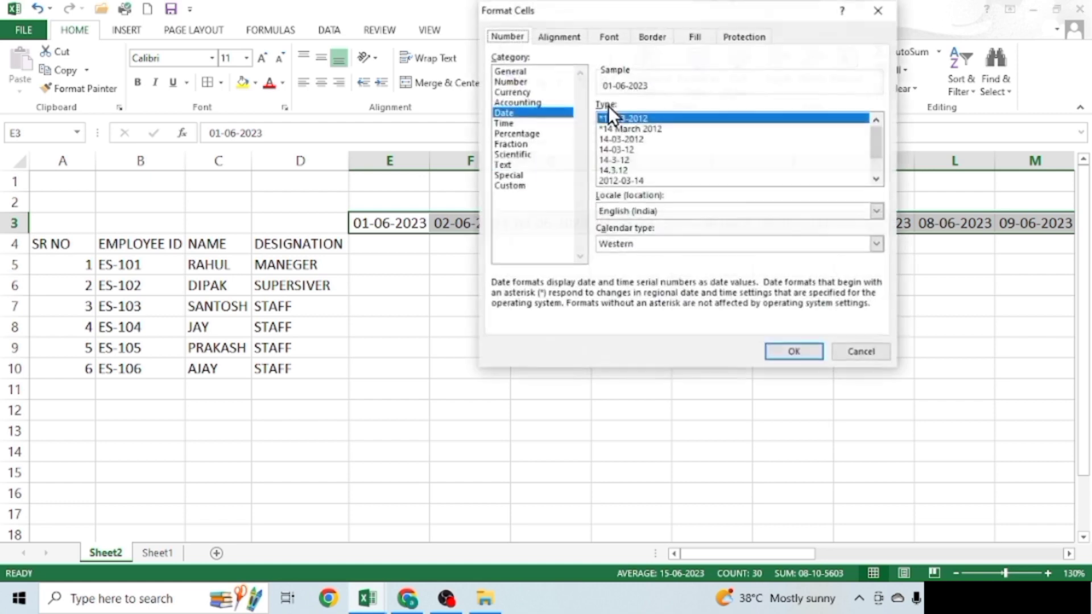
click(521, 185)
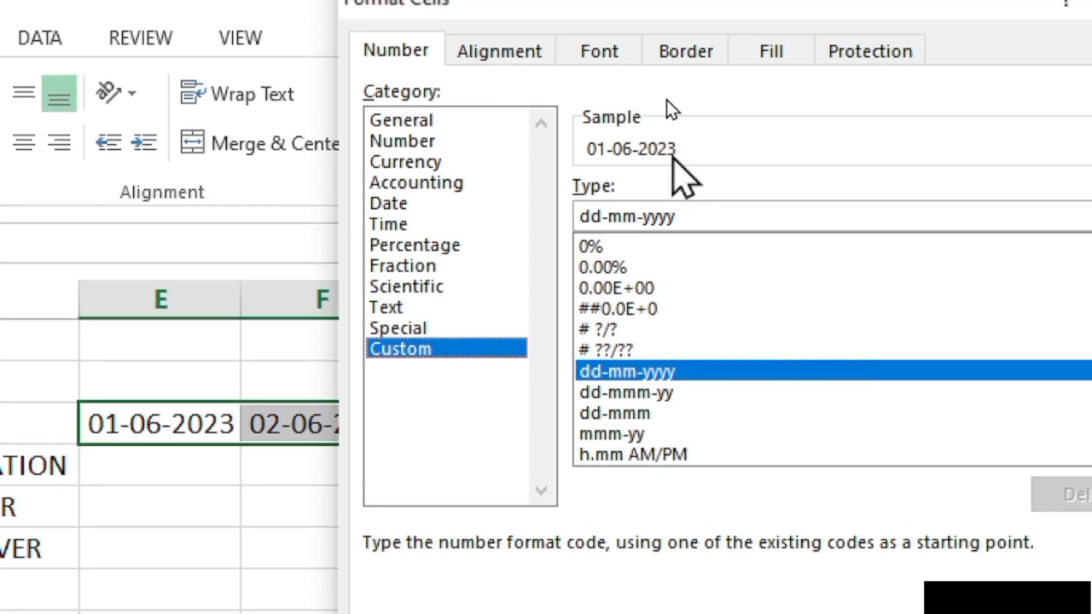
click(698, 219)
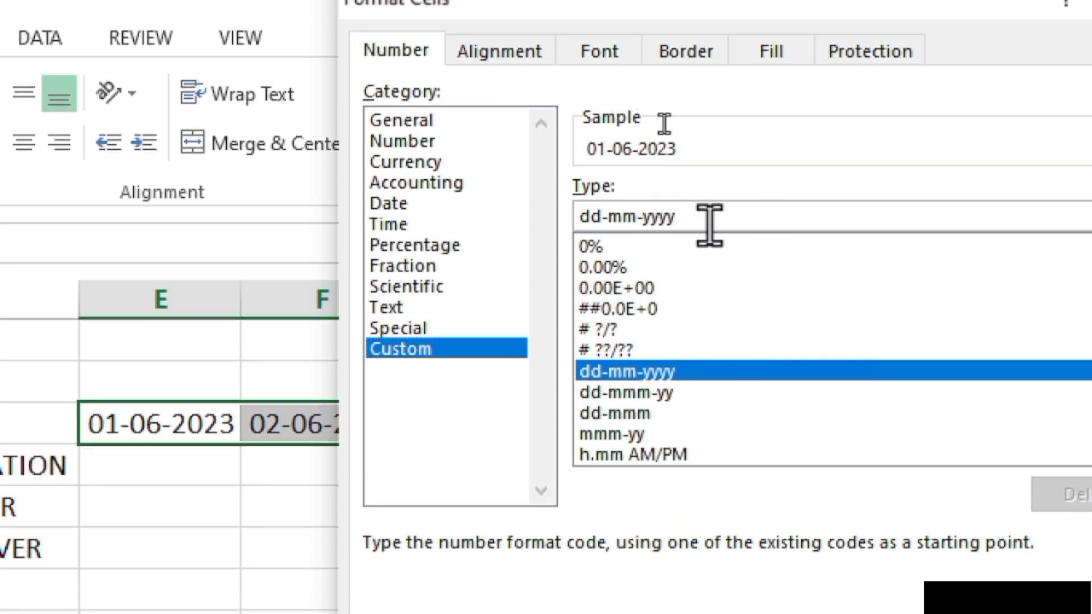
key(BackSpace)
key(BackSpace)
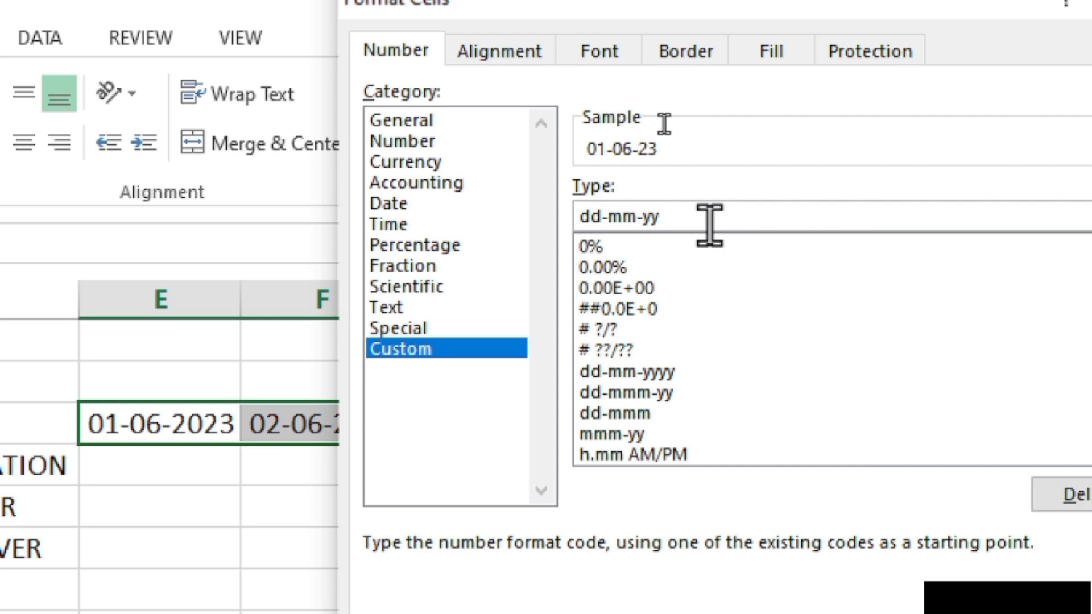
key(BackSpace)
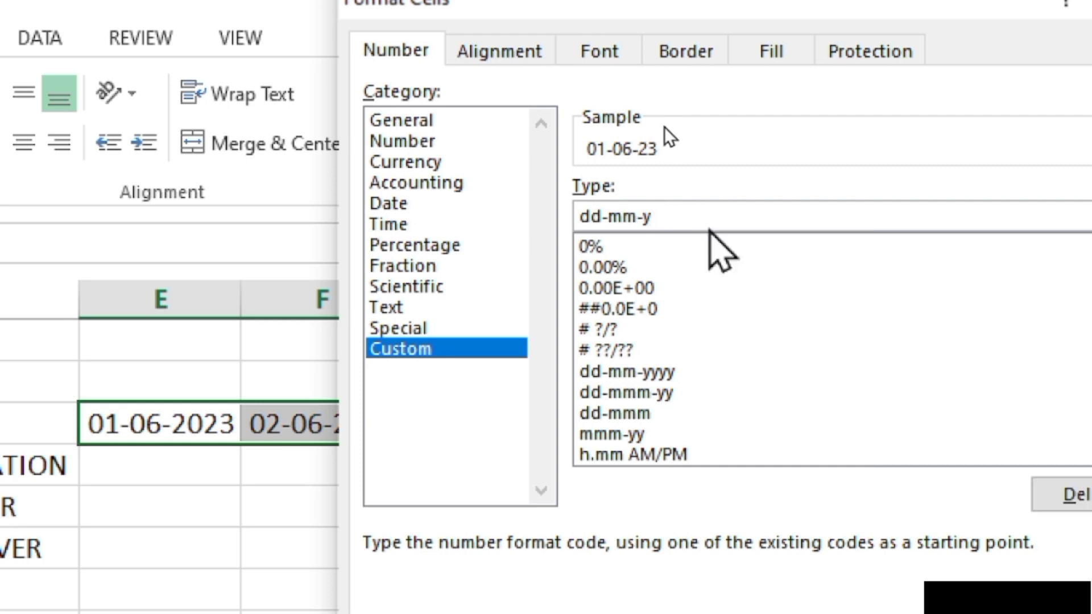
key(BackSpace)
key(BackSpace)
key(BackSpace)
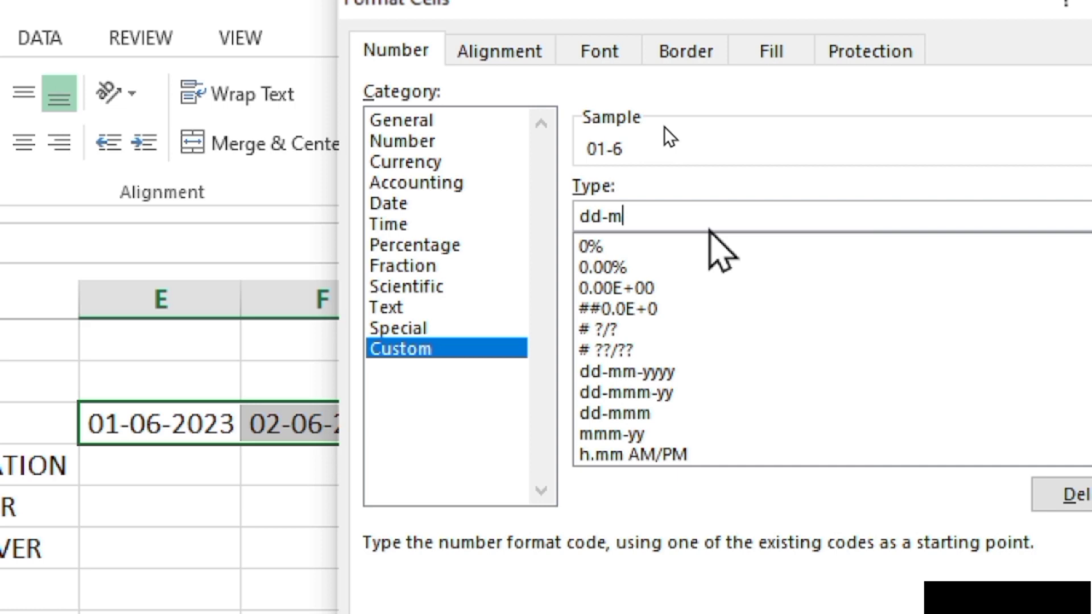
text(mm)
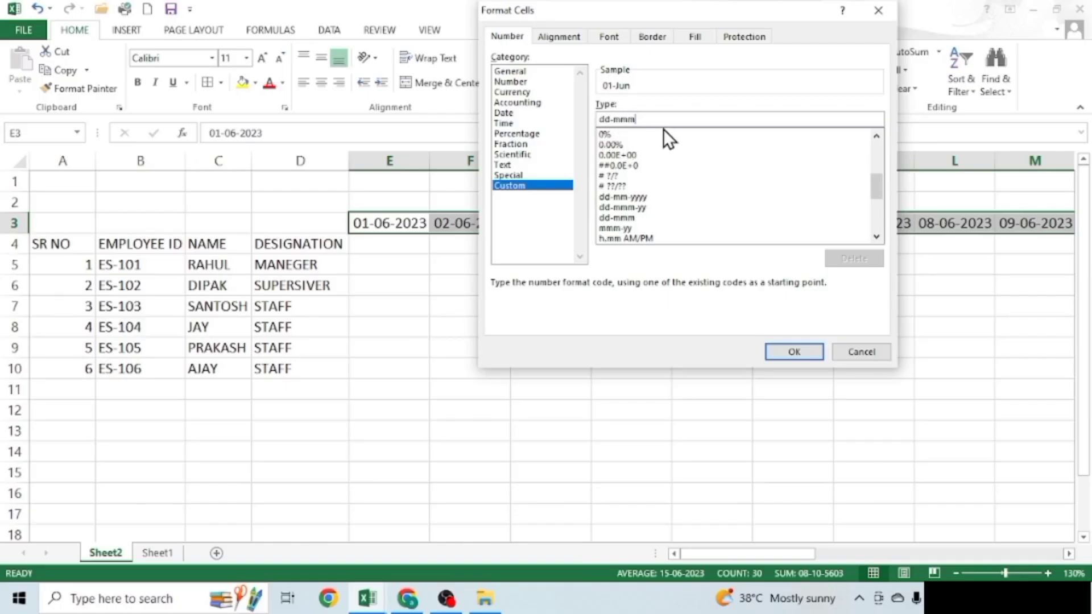
click(788, 353)
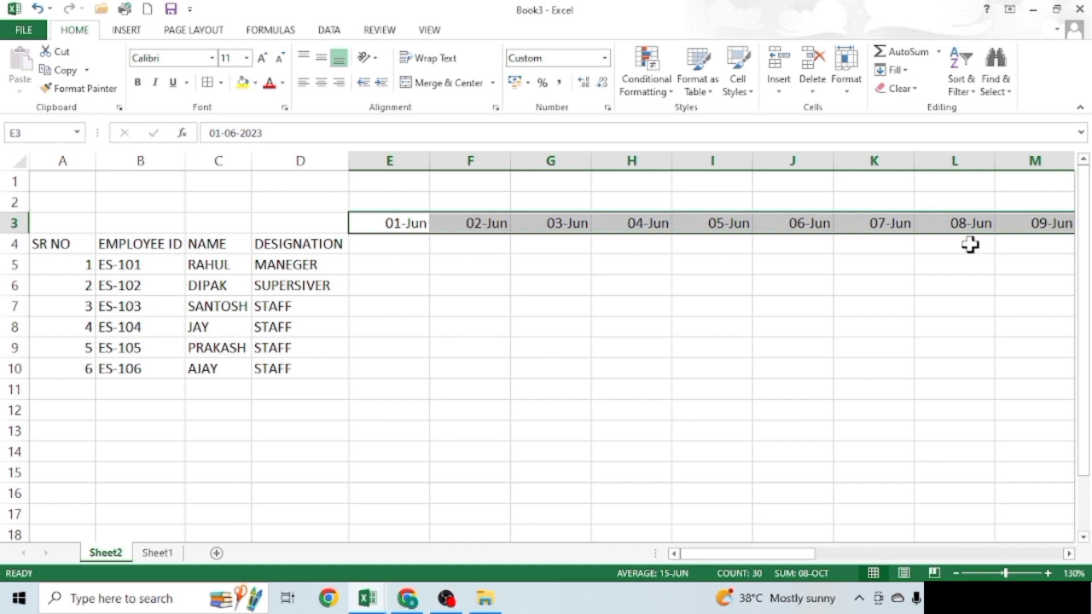
- AutoFit the date columns to the shorter dd-mmm dates, then select cell E4
click(850, 73)
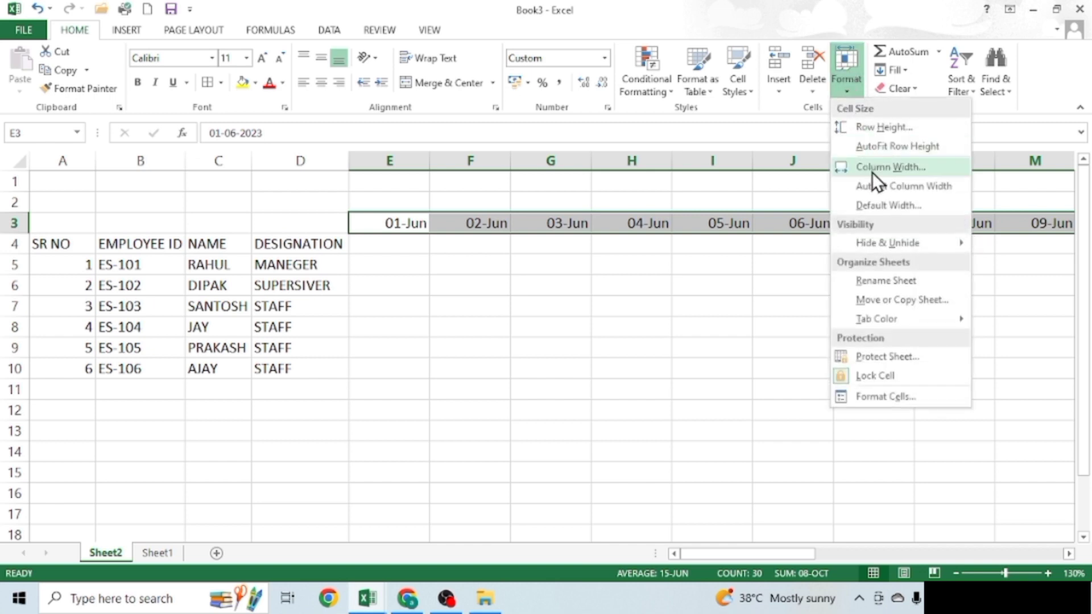
click(883, 188)
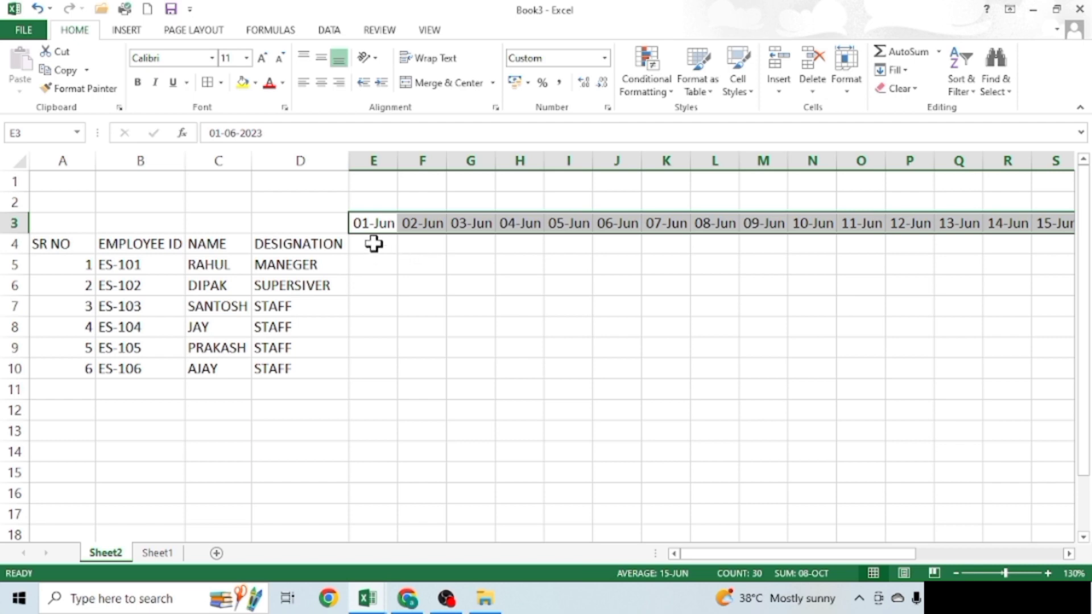
click(374, 243)
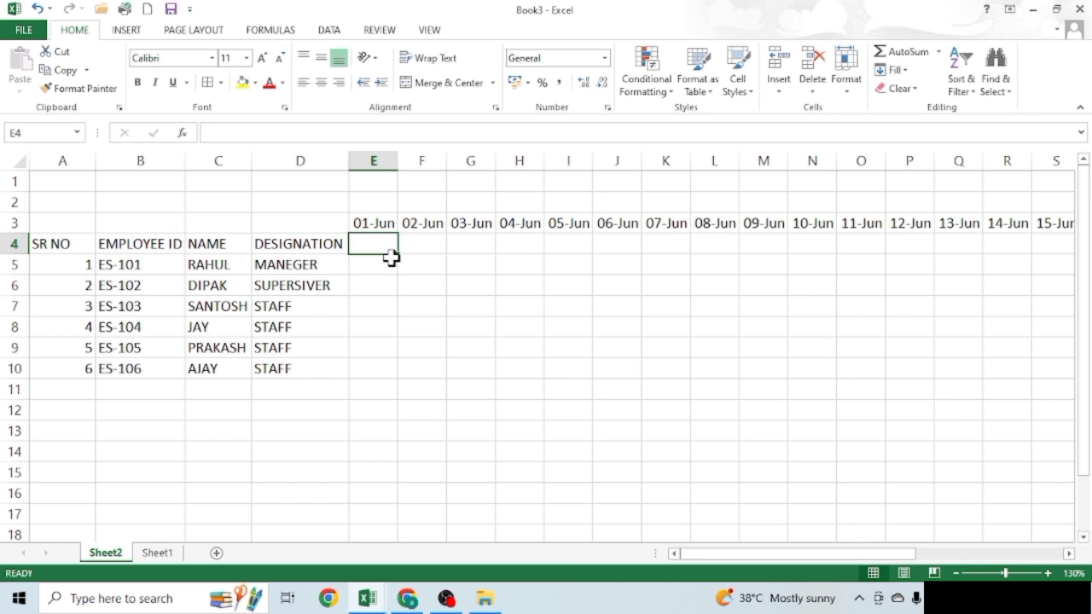
- Enter the formula =TEXT(E3,"ddd") in E4 to label the 01-Jun date as Thu
text(=)
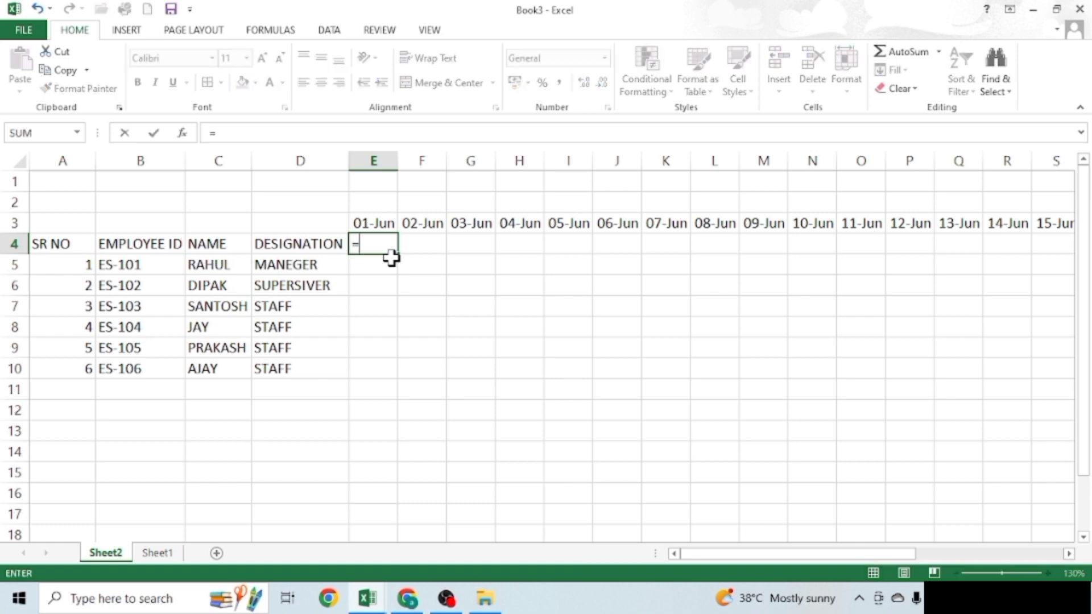
text(text)
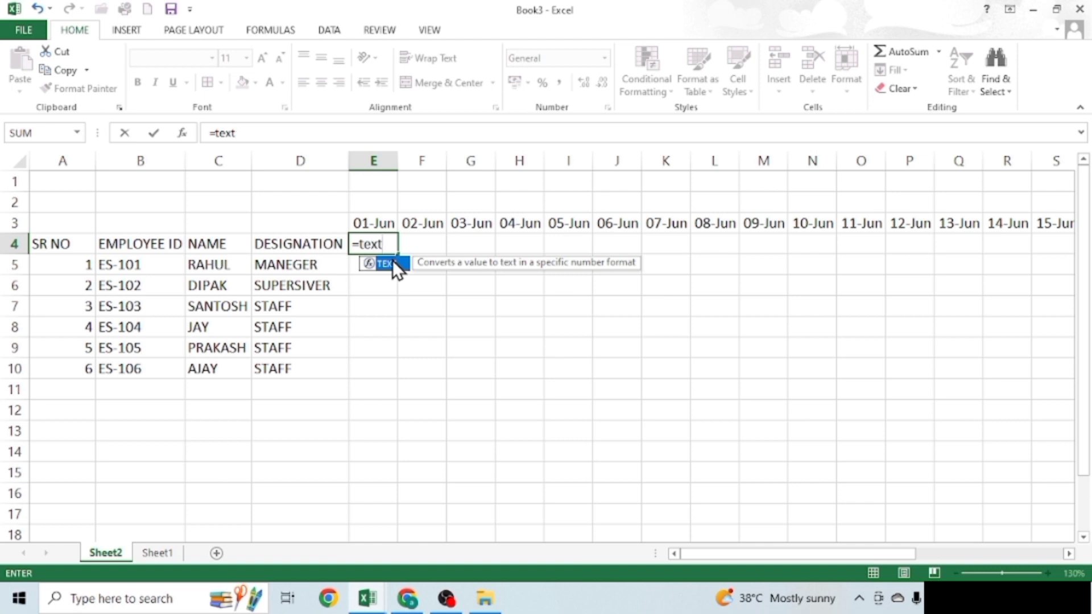
text(()
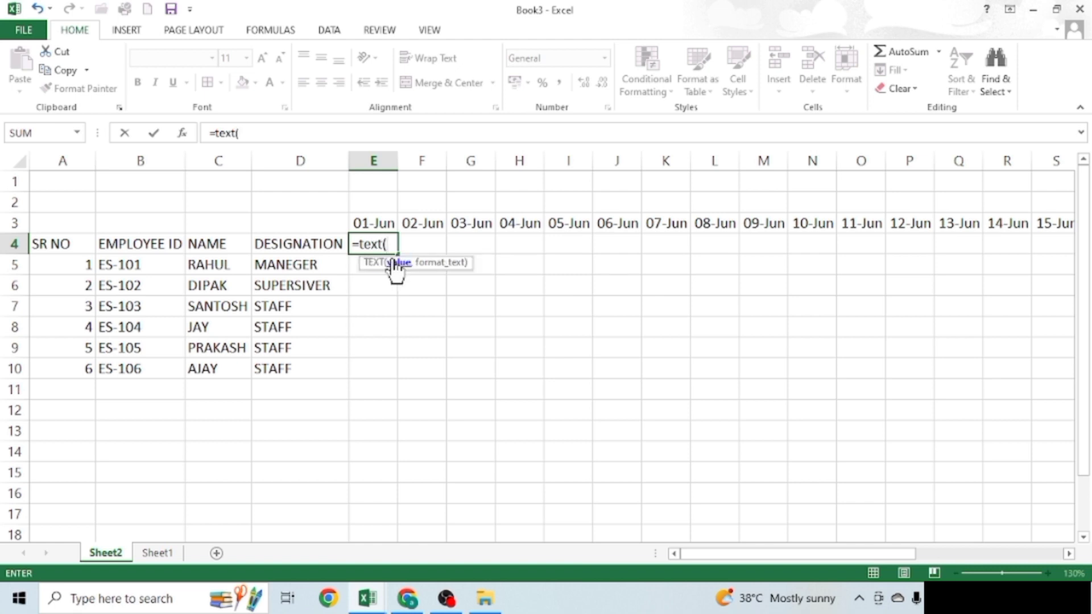
click(369, 224)
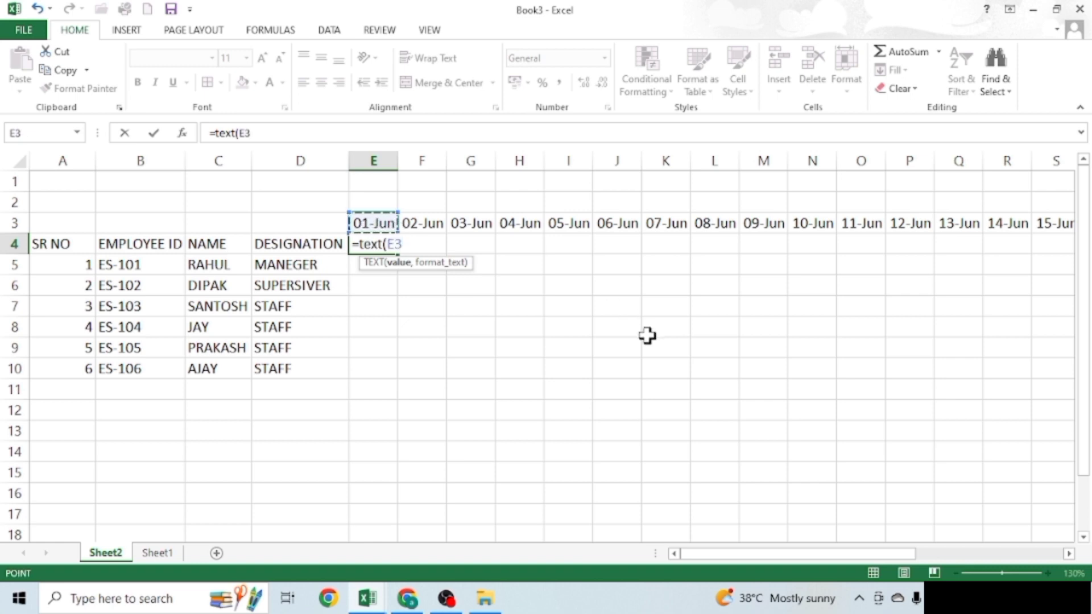
text(,")
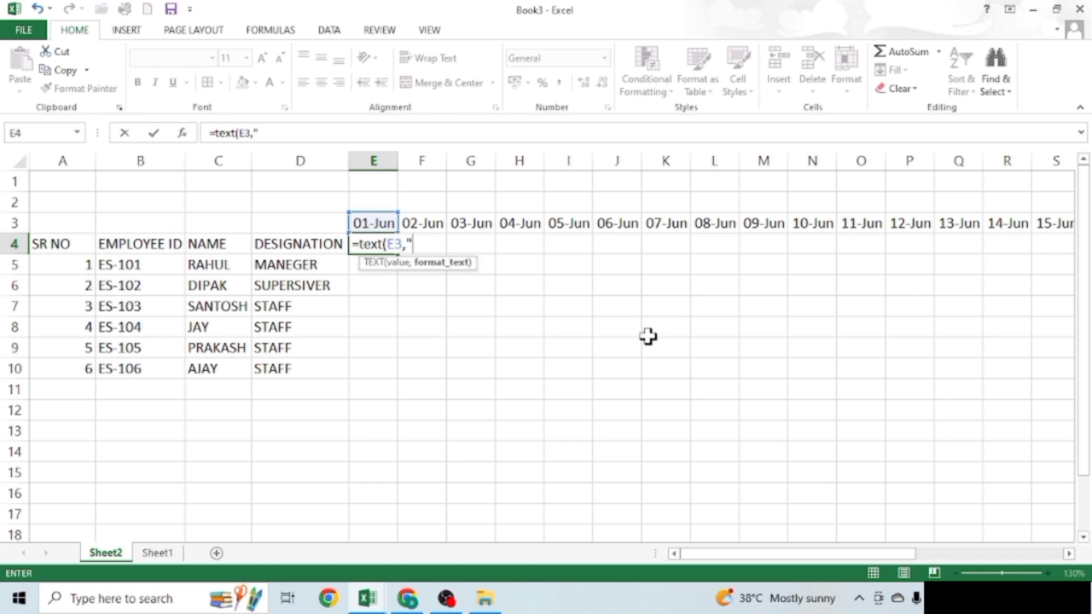
text(ddd)
text(")
text())
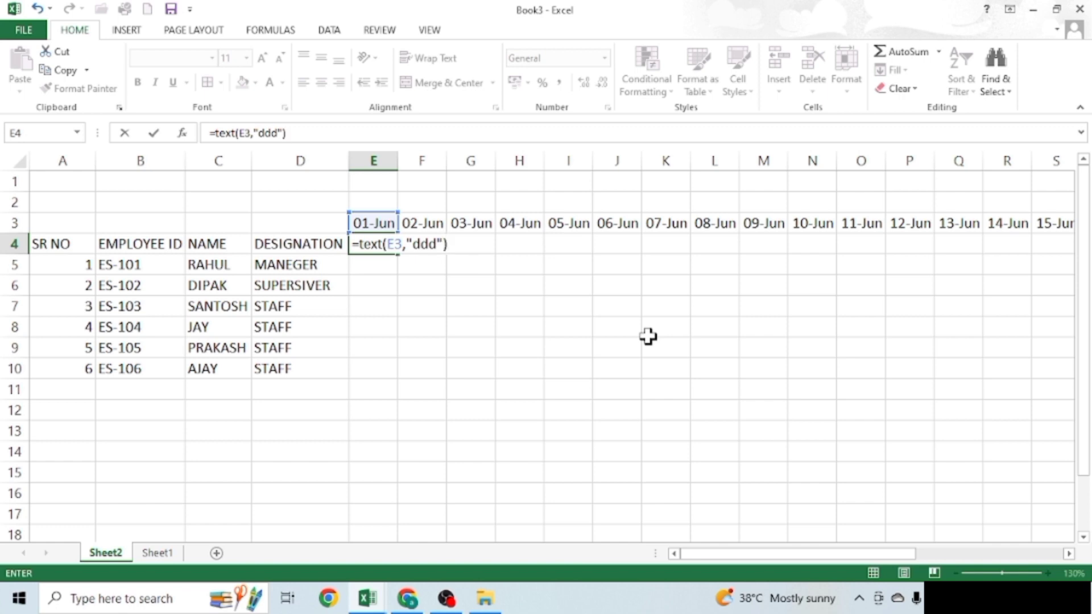
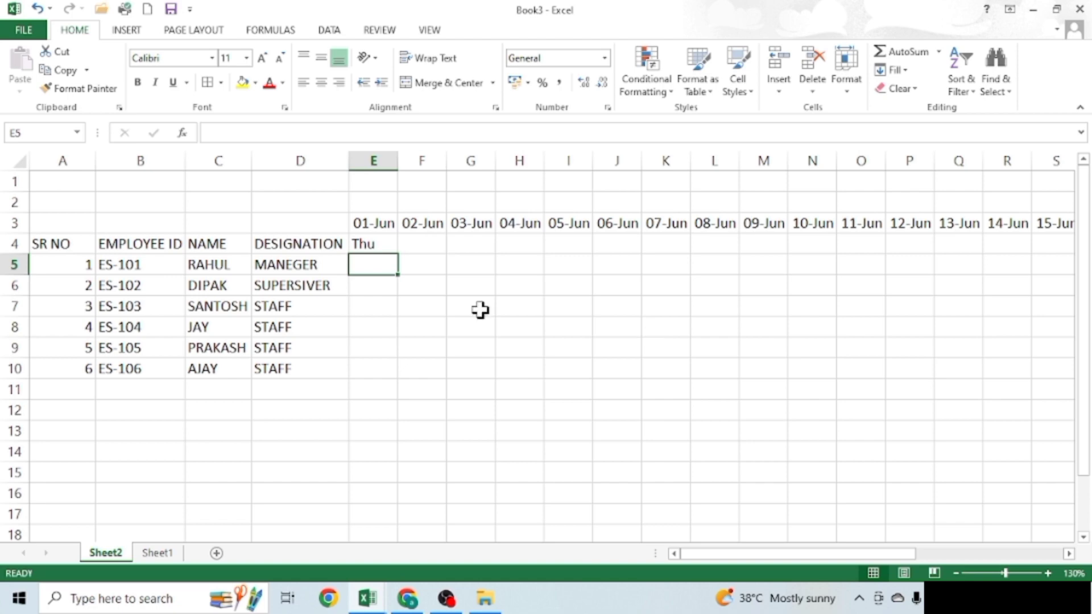
- Fill E4's =TEXT(E3,"ddd") formula across to AH4 to show day names for 01-Jun to 30-Jun
click(380, 246)
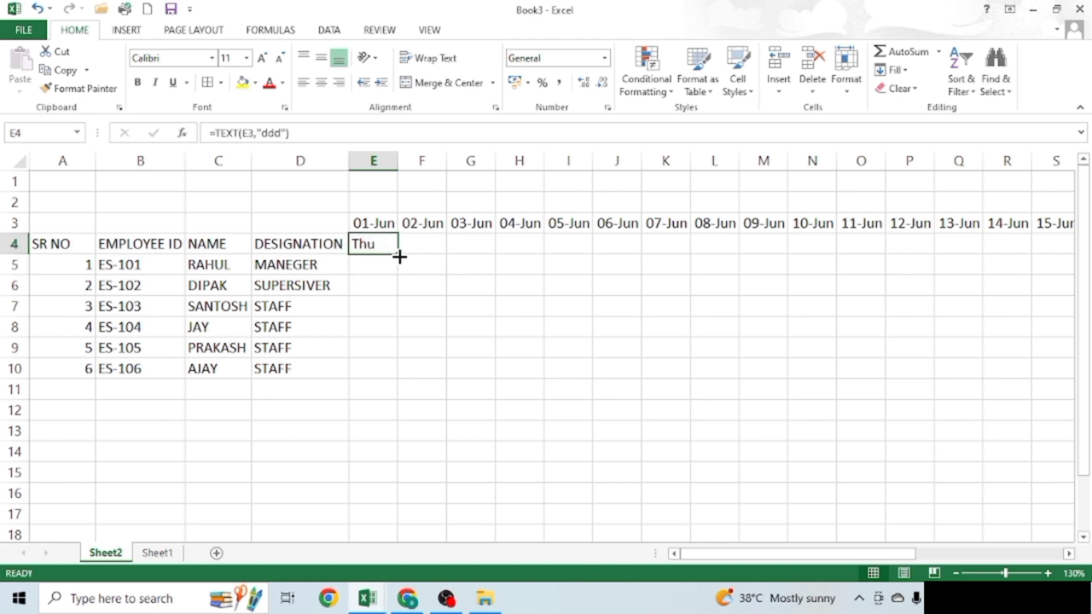
drag(396, 258, 1088, 287)
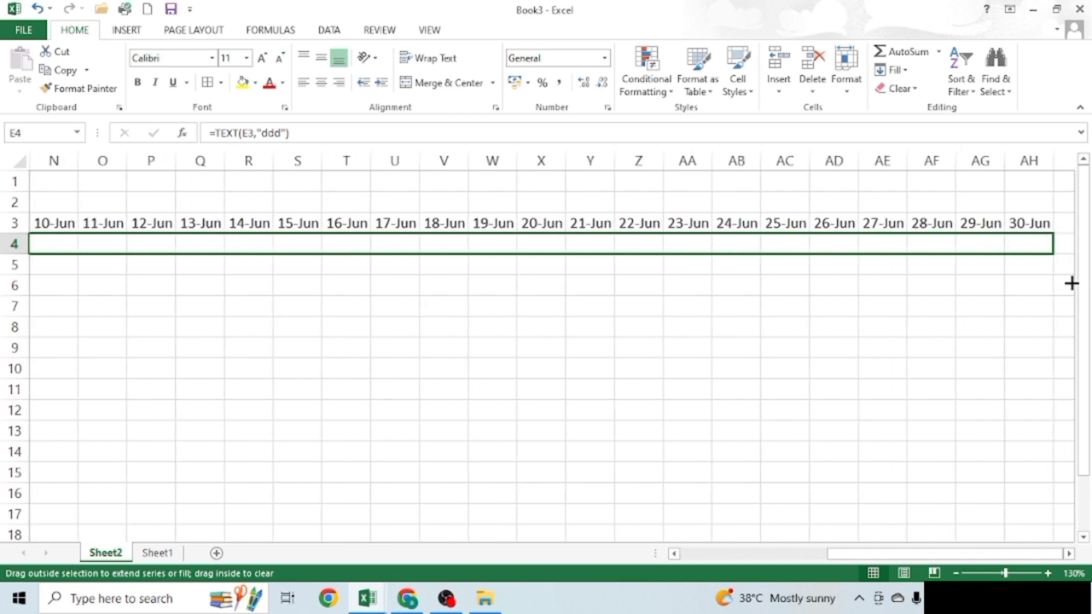
drag(1088, 287, 1068, 282)
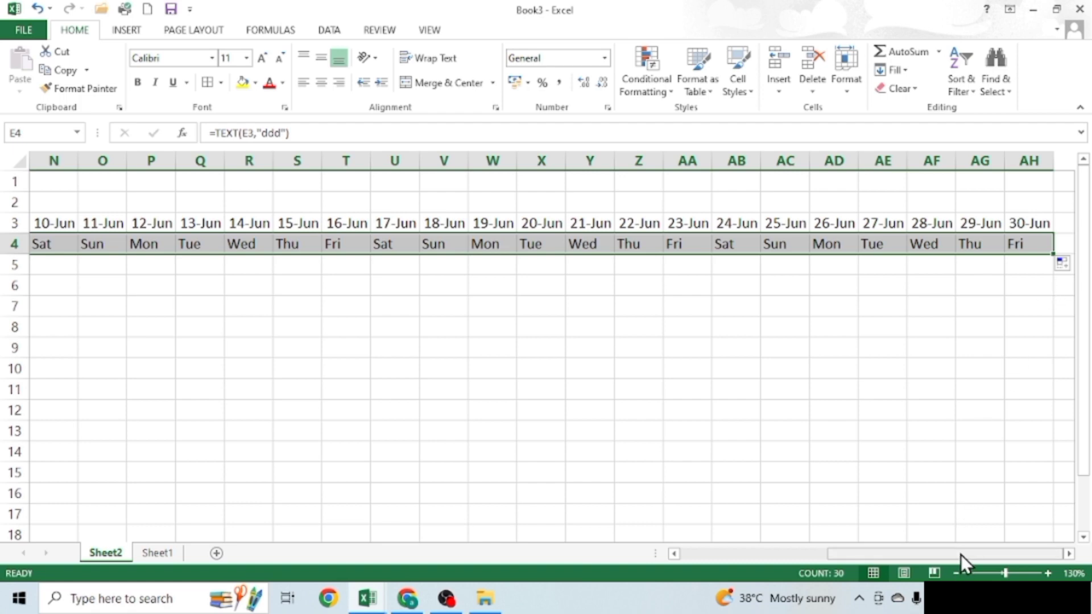
drag(961, 555, 794, 556)
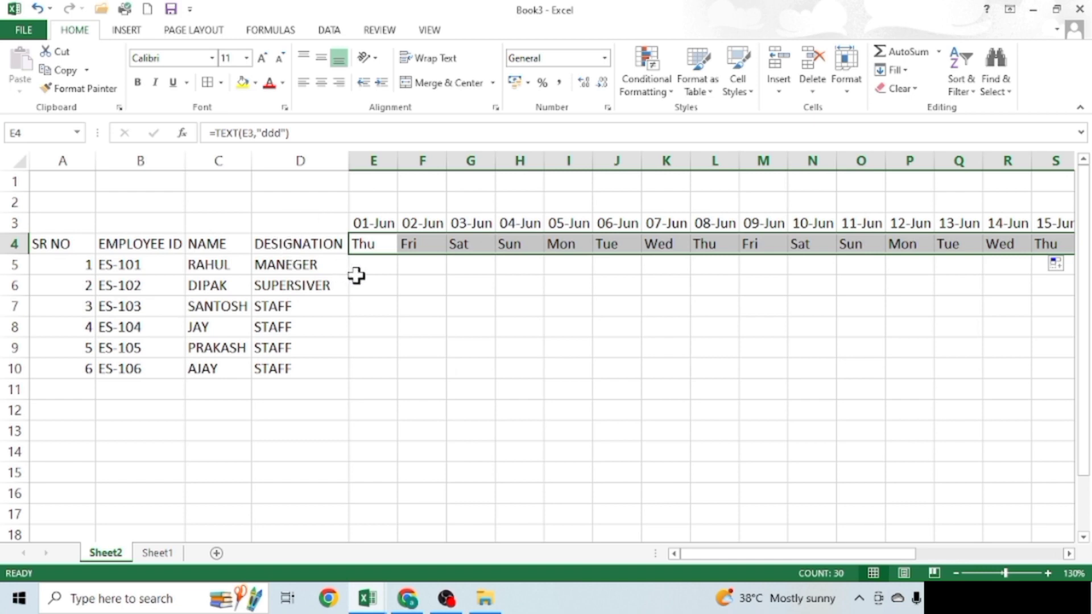
click(372, 267)
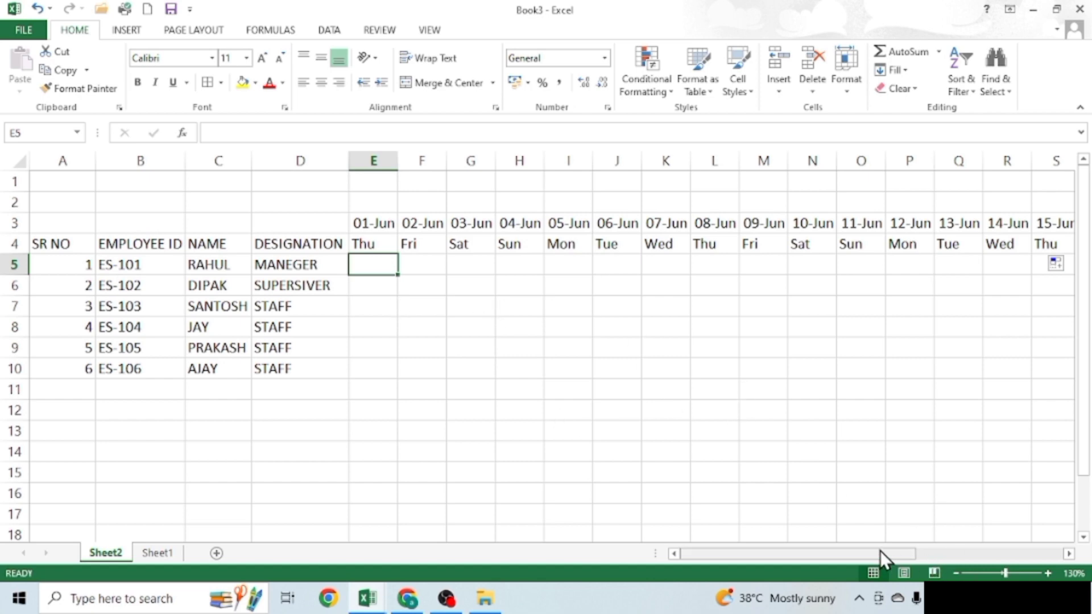
drag(879, 551, 1075, 551)
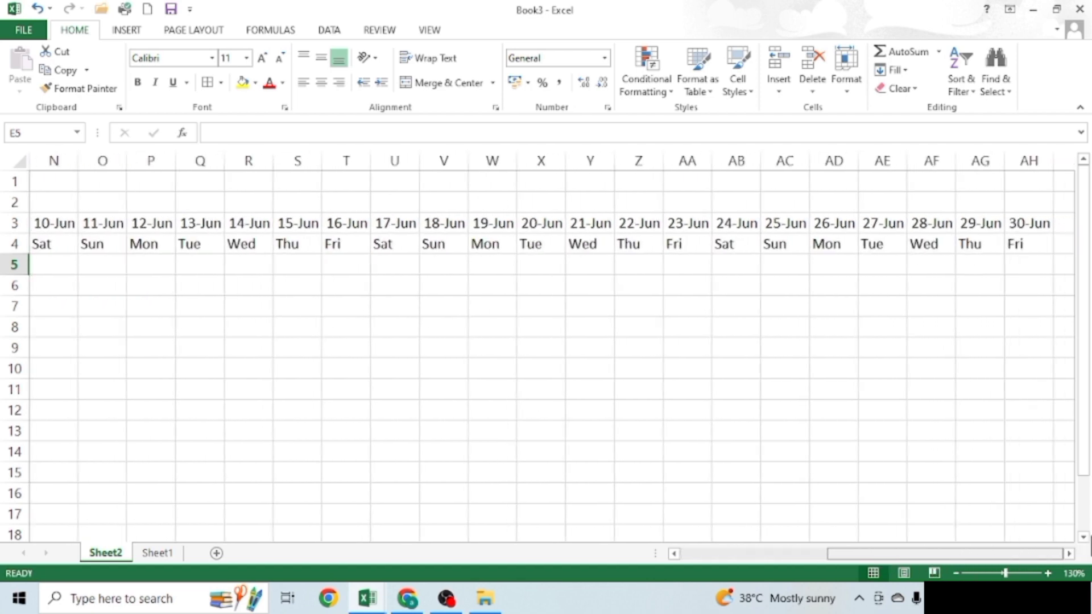
- Enter the headings TOTAL P, TOTAL A and TOTAL H in AI4, AJ4 and AK4
click(1069, 553)
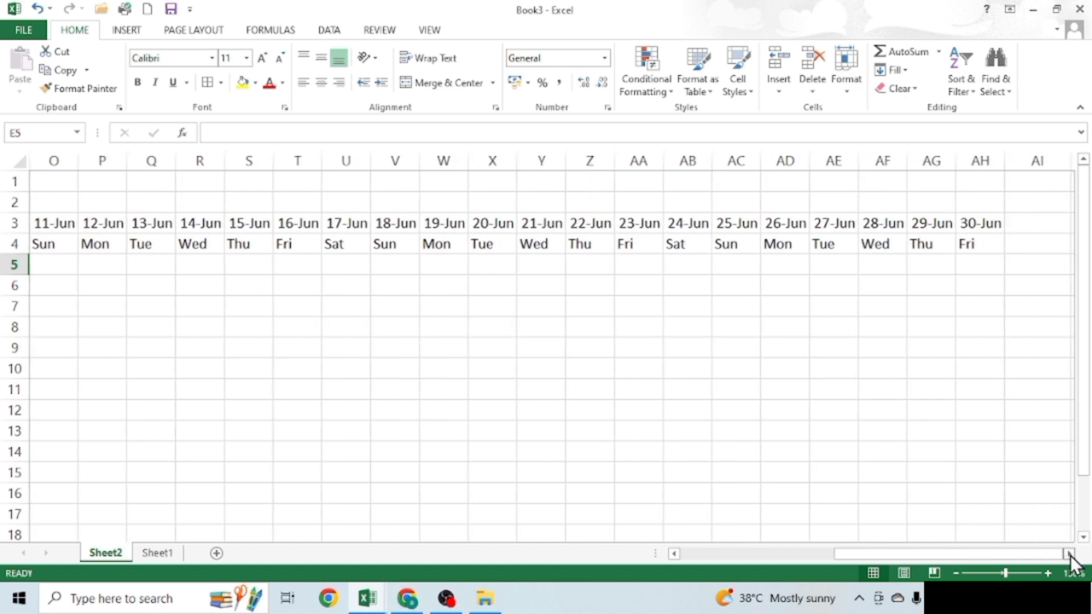
click(1070, 553)
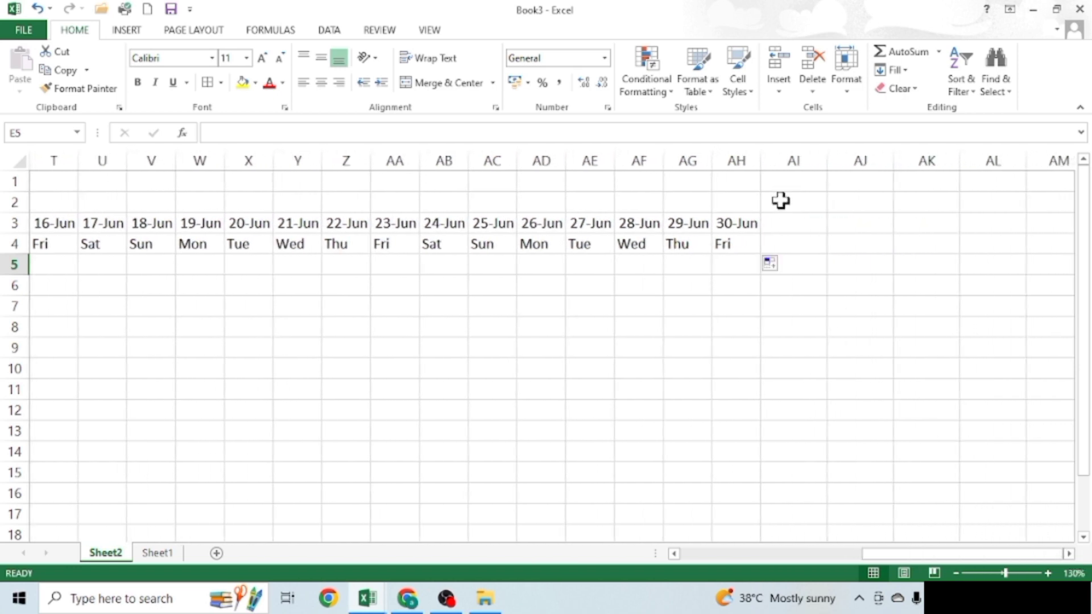
click(778, 249)
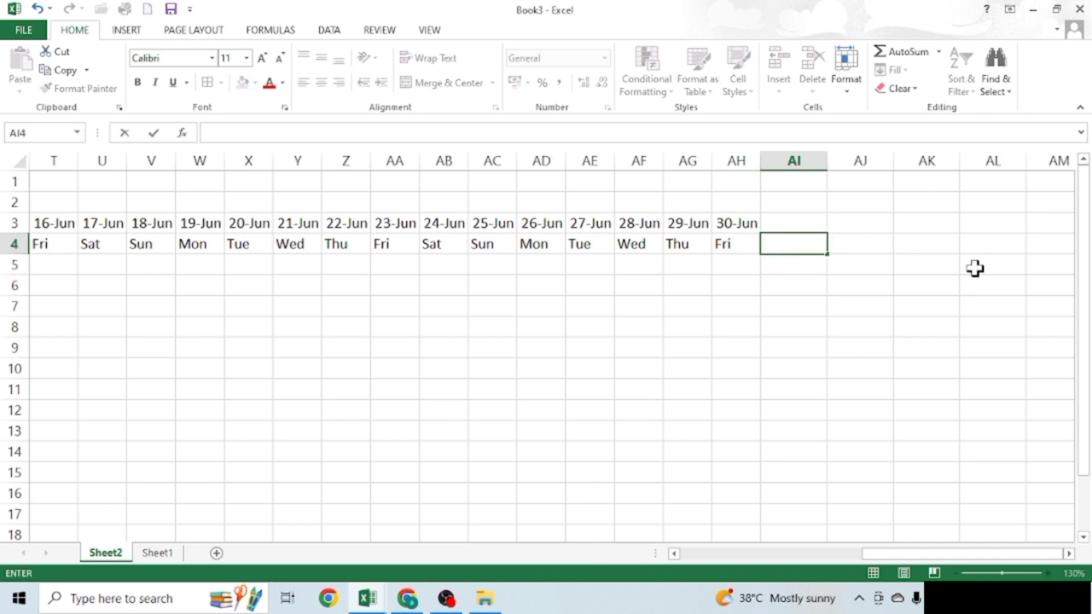
text(TOT)
text(AL )
text(P)
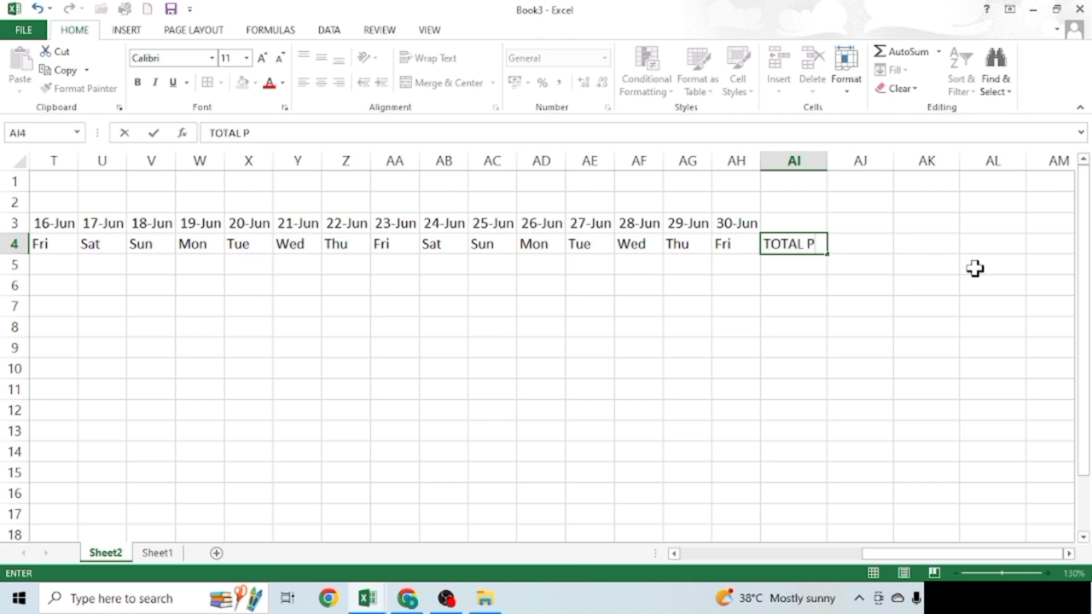
key(Tab)
text(TOT)
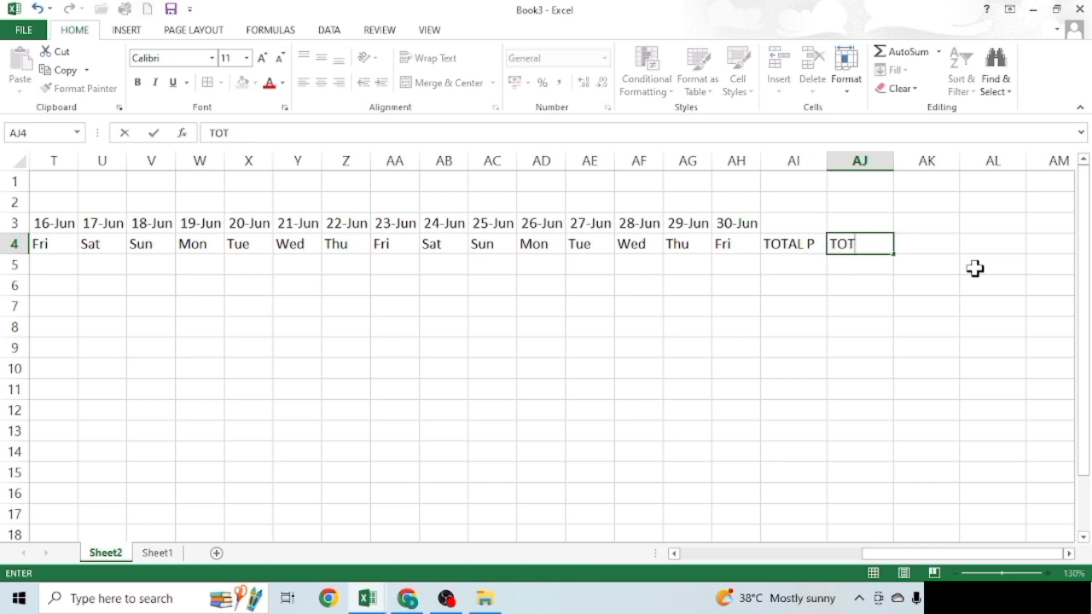
text(AL A)
key(Tab)
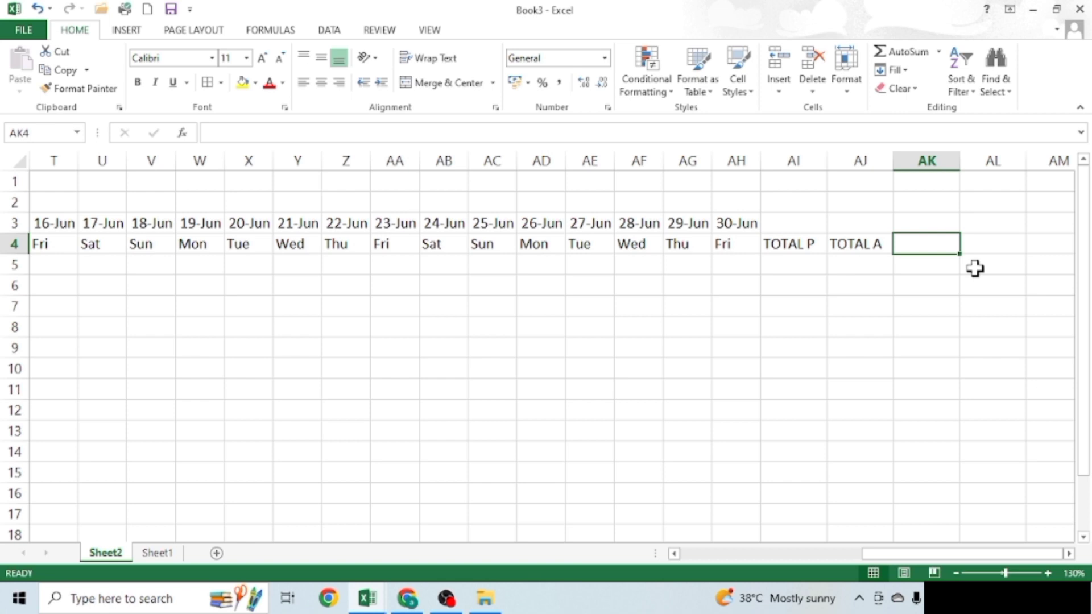
text(TOTAL )
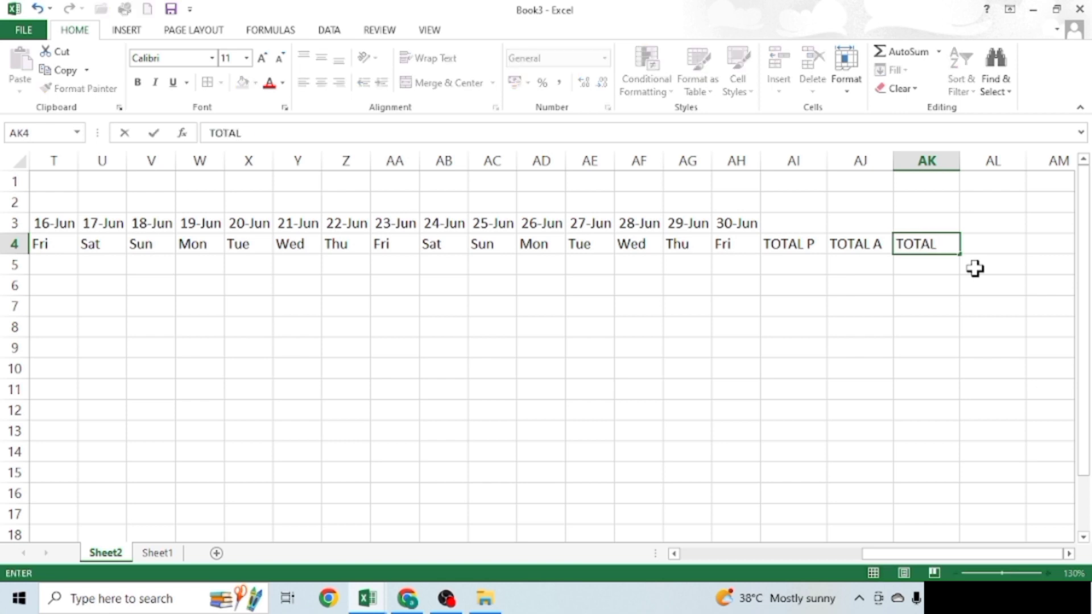
text(H)
key(Return)
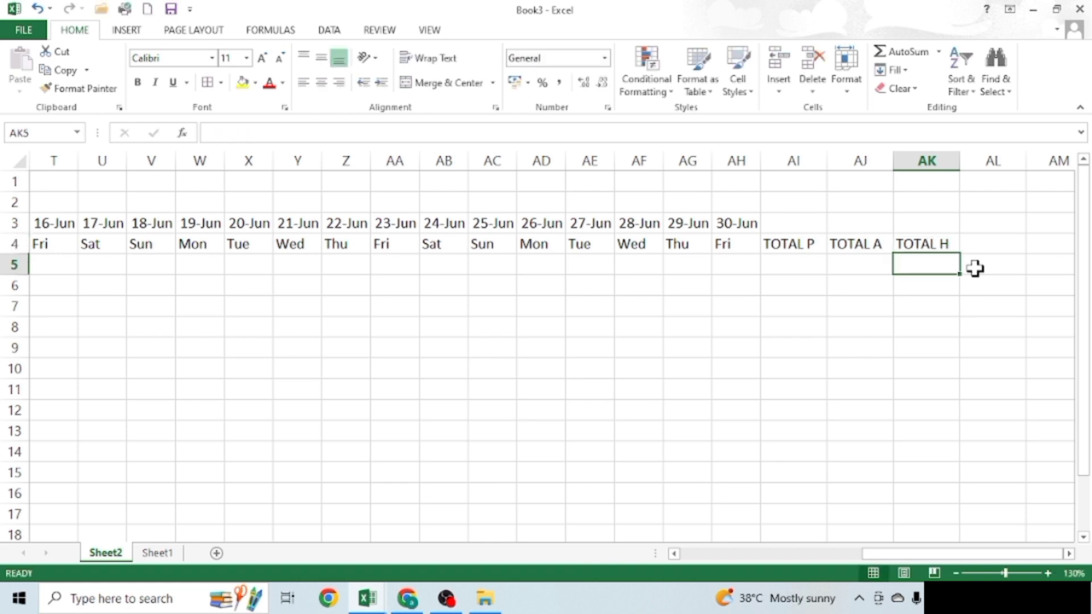
key(Left)
key(Left)
key(Left)
key(Left)
key(Left)
key(Left)
key(Left)
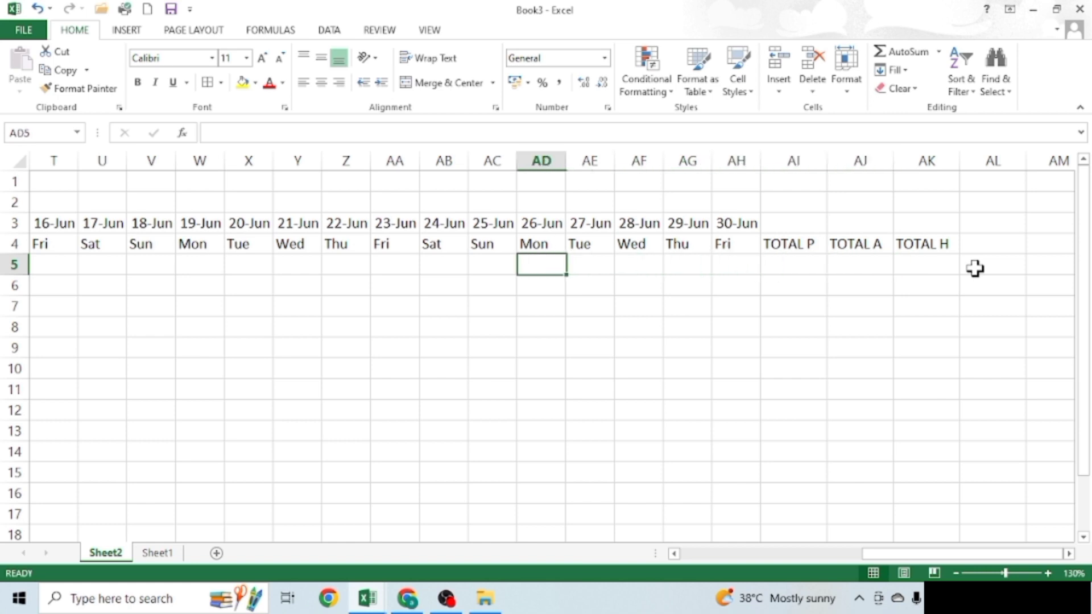
- Select the attendance cells from E5 to the 30-Jun column in row 10 and open Data Validation options
mouse_move(968, 555)
mouse_down()
mouse_move(777, 551)
mouse_move(822, 548)
mouse_up()
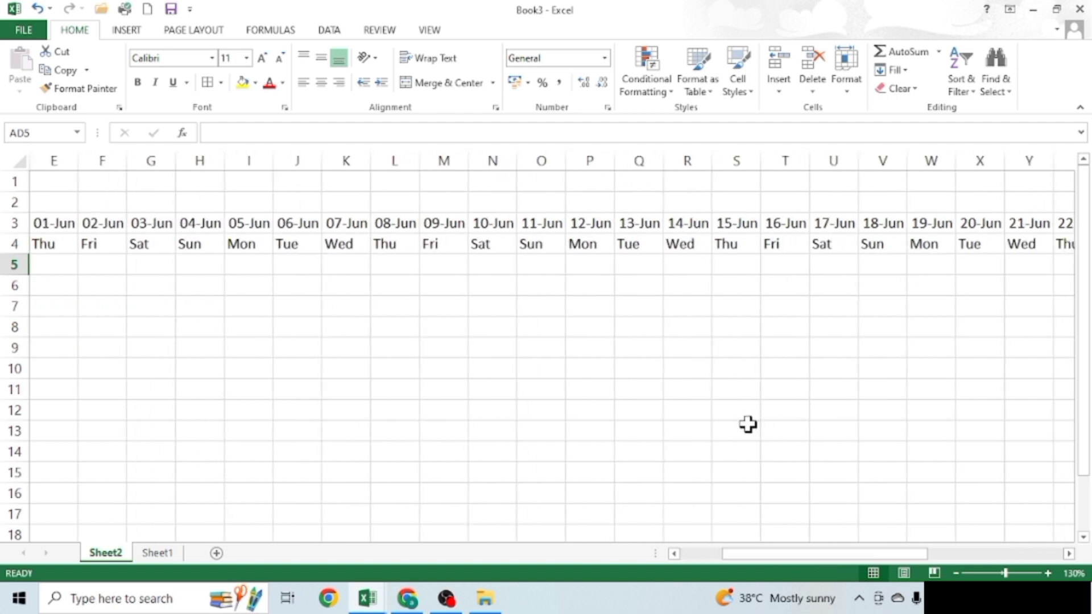
ctrl+scroll(748, 425, down, 1)
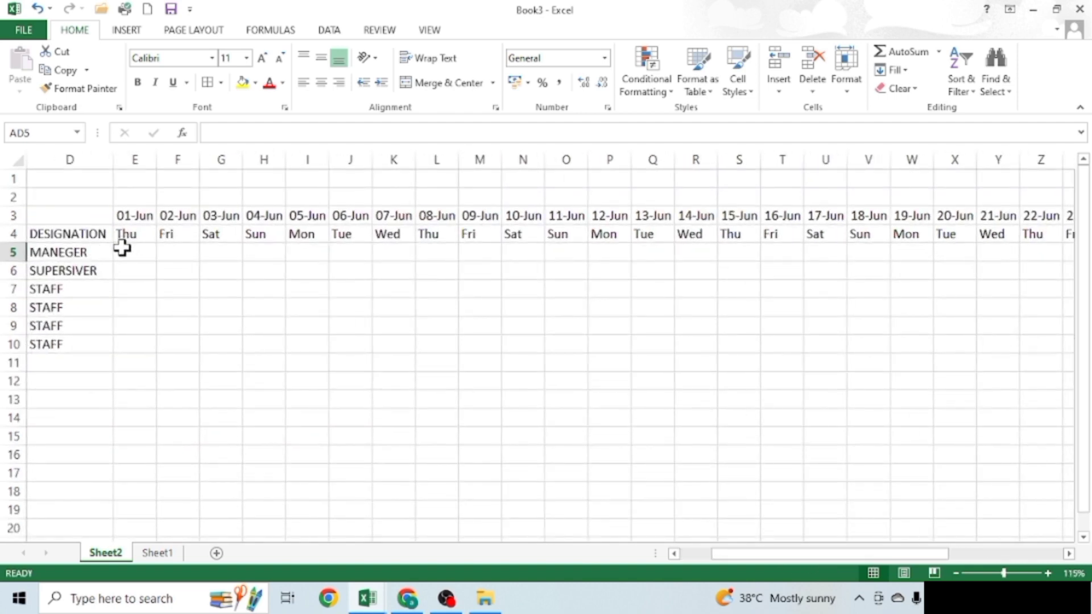
mouse_move(122, 248)
mouse_down()
mouse_move(881, 348)
mouse_move(1017, 337)
mouse_move(851, 329)
mouse_move(859, 345)
mouse_up()
mouse_move(866, 551)
mouse_down()
mouse_move(706, 566)
mouse_move(808, 569)
mouse_up()
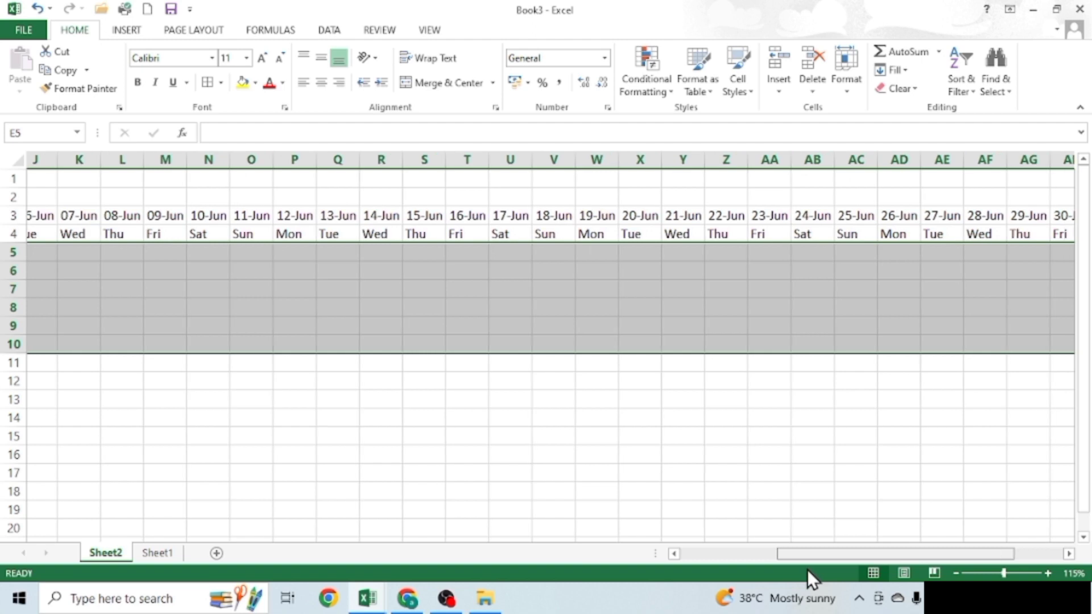
click(330, 31)
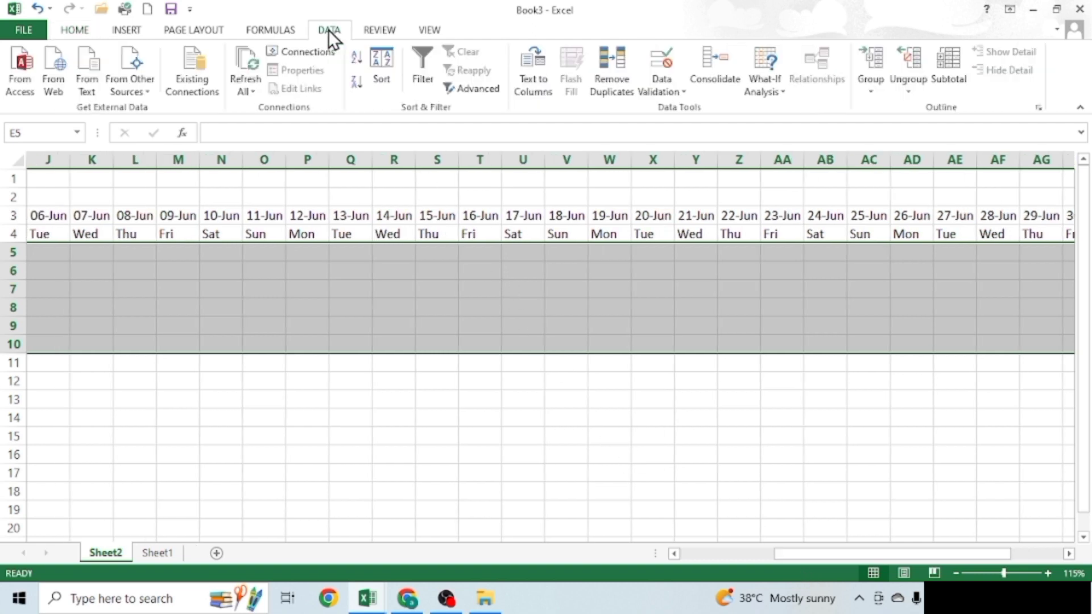
click(658, 94)
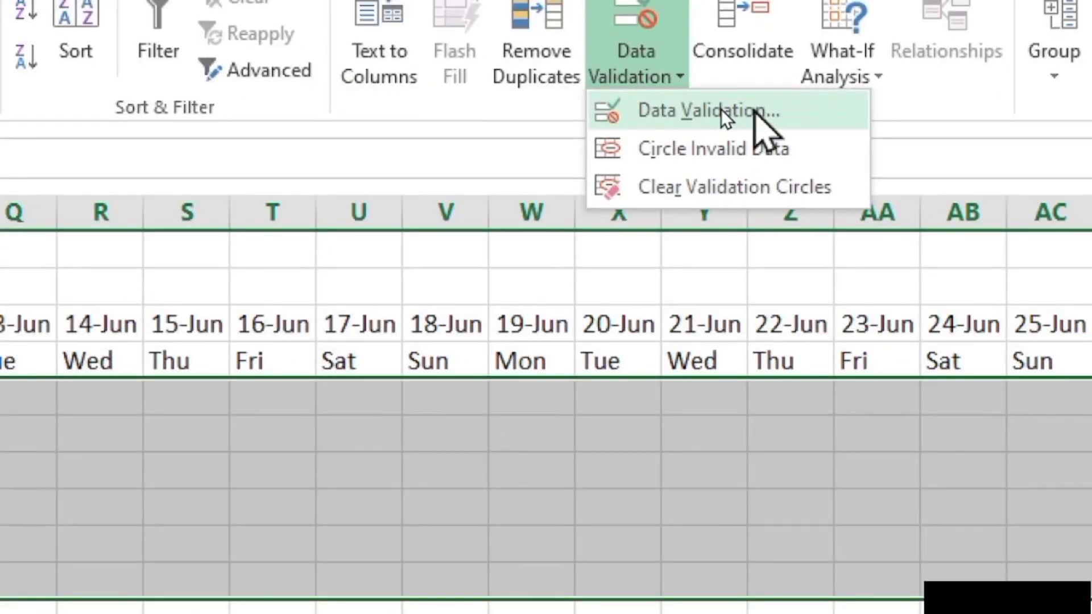
- Apply a List data validation with source P,A,H to the selected attendance cells
click(689, 109)
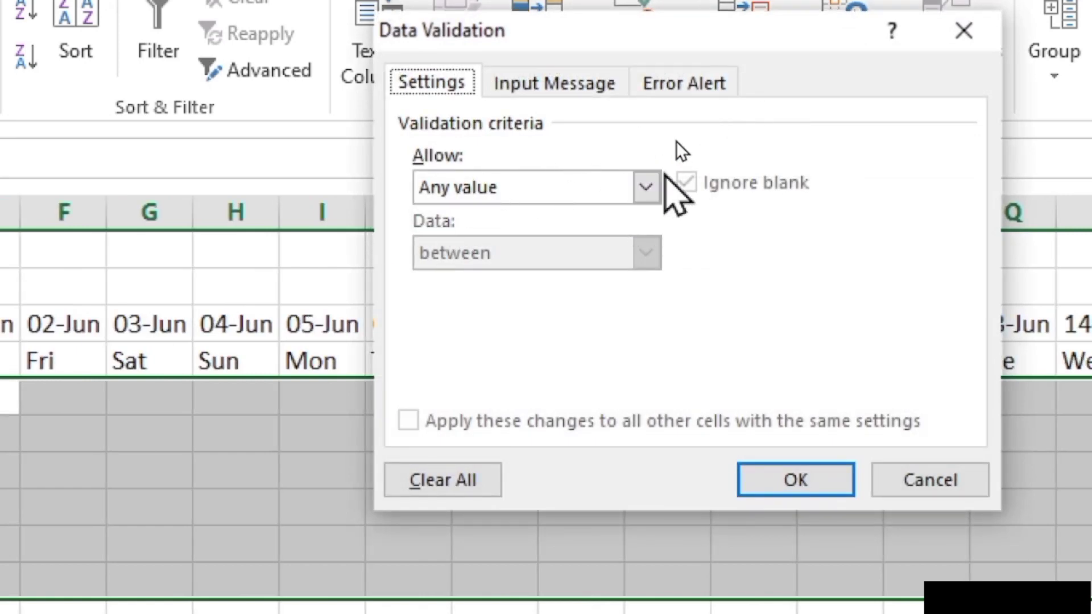
click(647, 186)
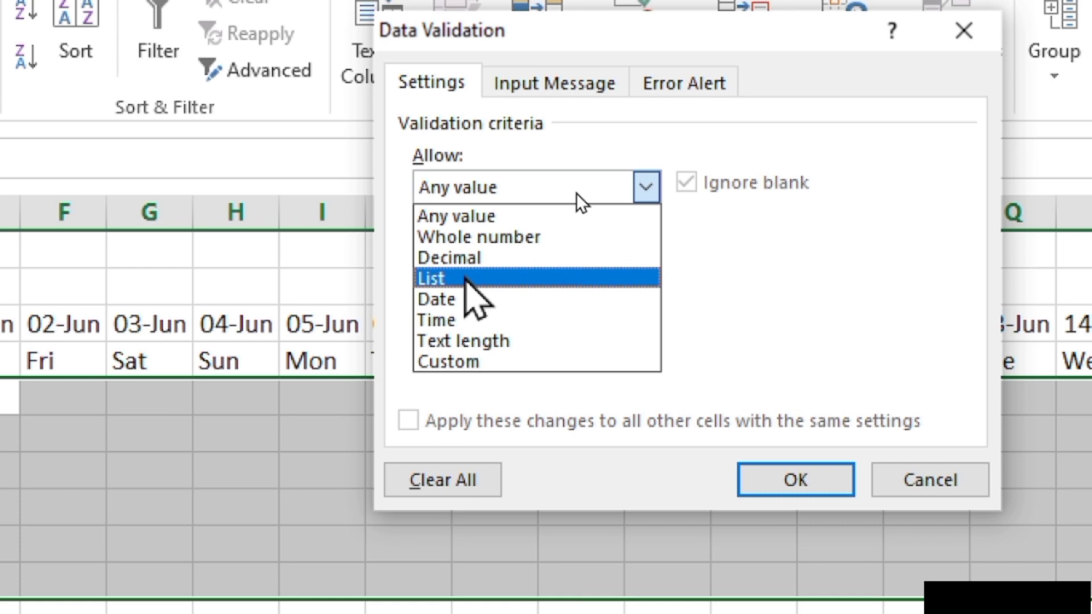
click(465, 277)
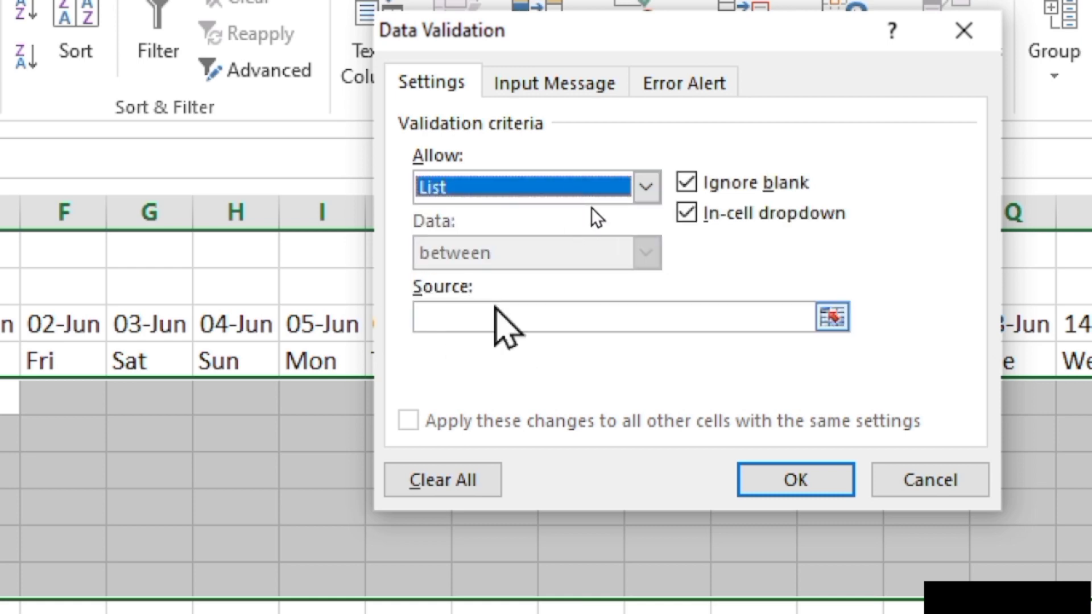
click(477, 315)
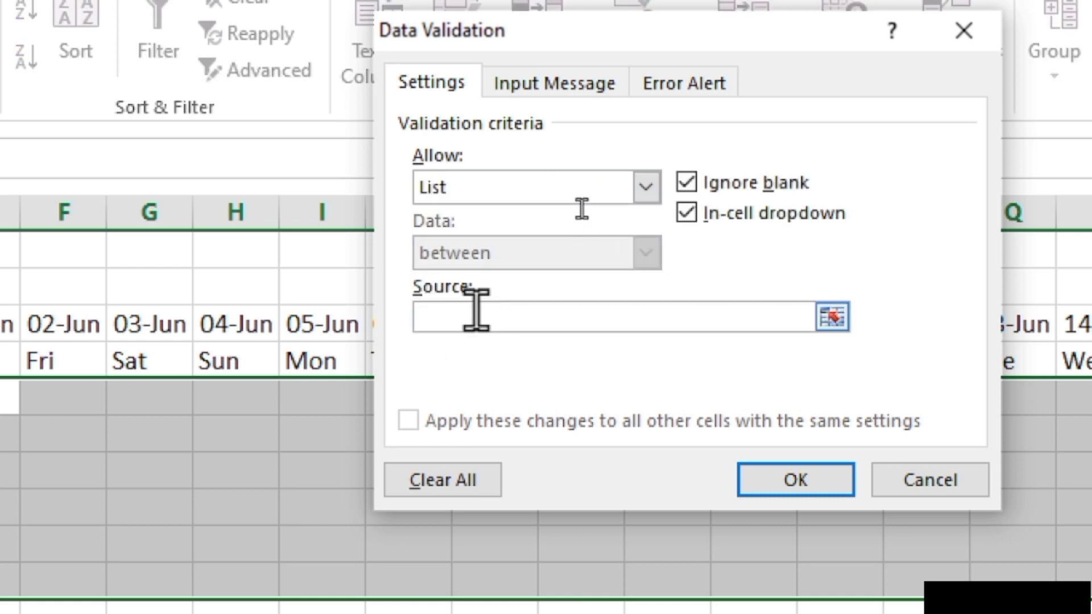
text(A)
key(BackSpace)
text(P)
text(,A,)
text(H)
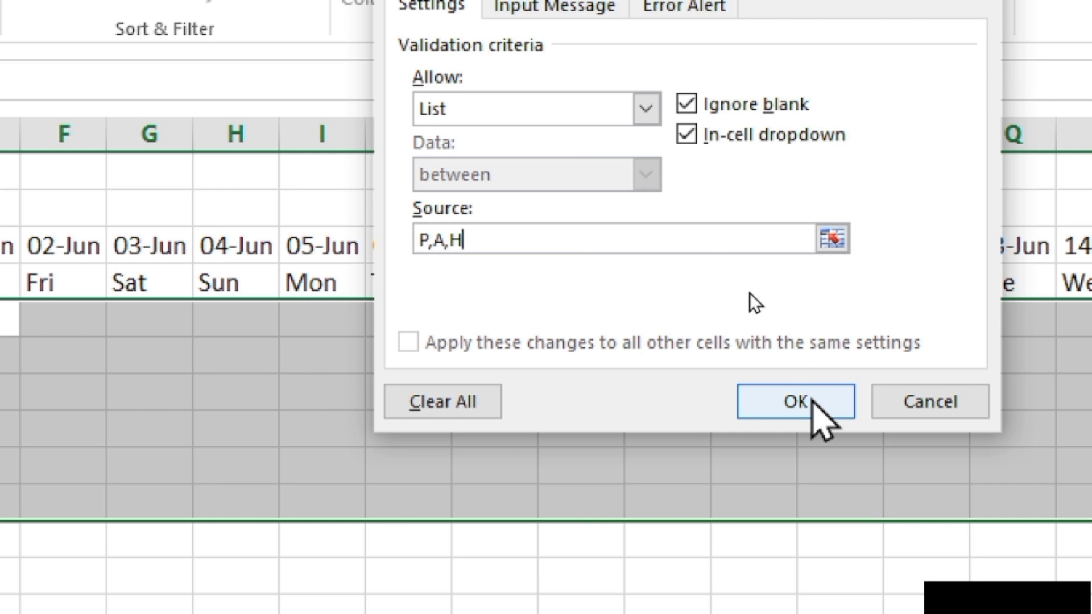
click(812, 400)
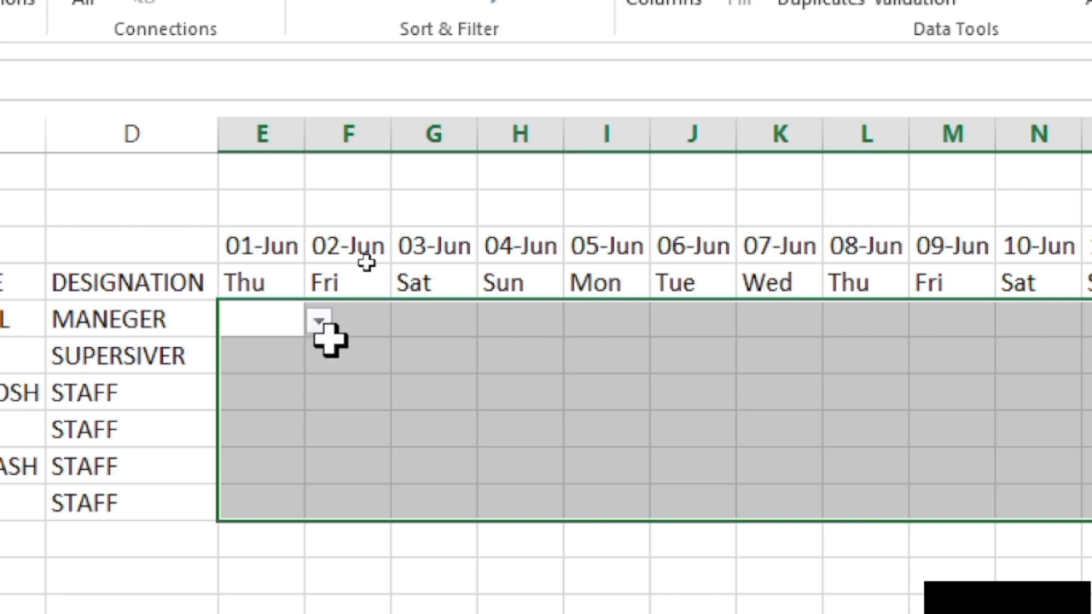
- Choose P, A and P from the dropdowns in E5, E6 and E7 for 01-Jun
click(318, 325)
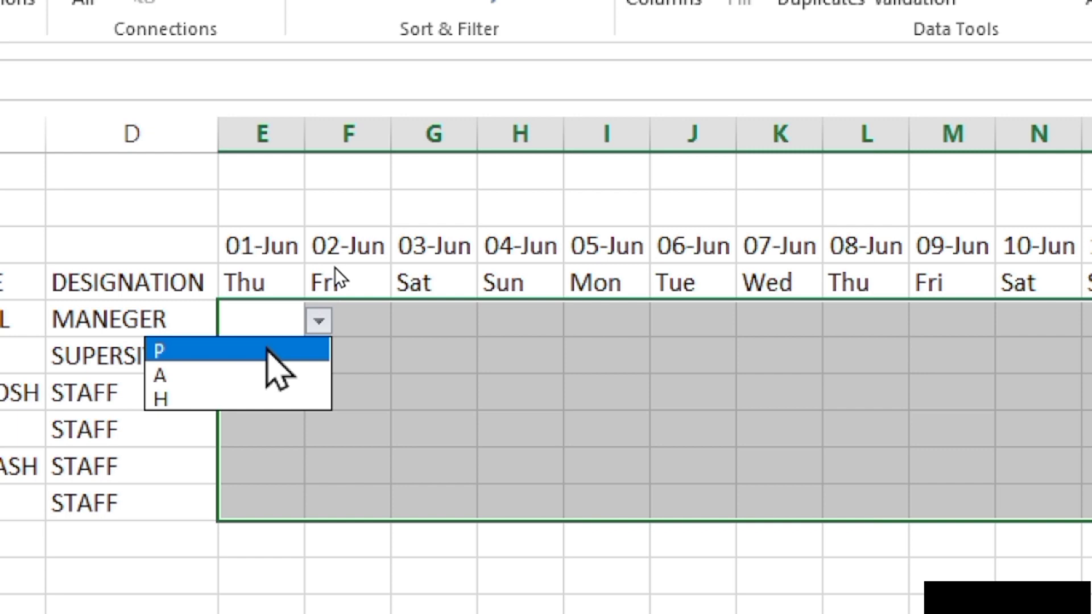
click(269, 351)
click(287, 366)
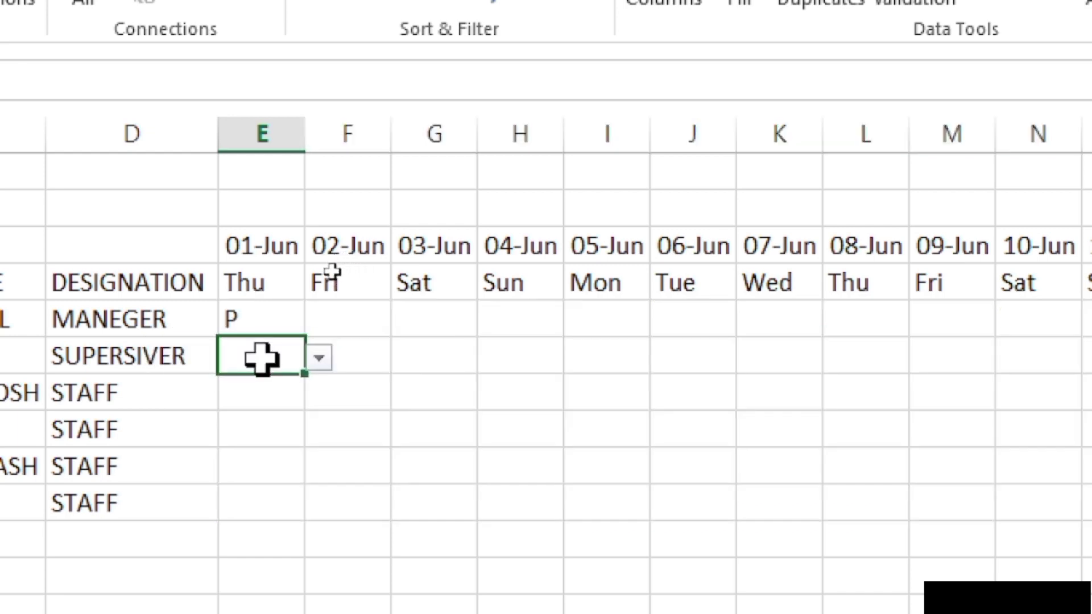
click(318, 358)
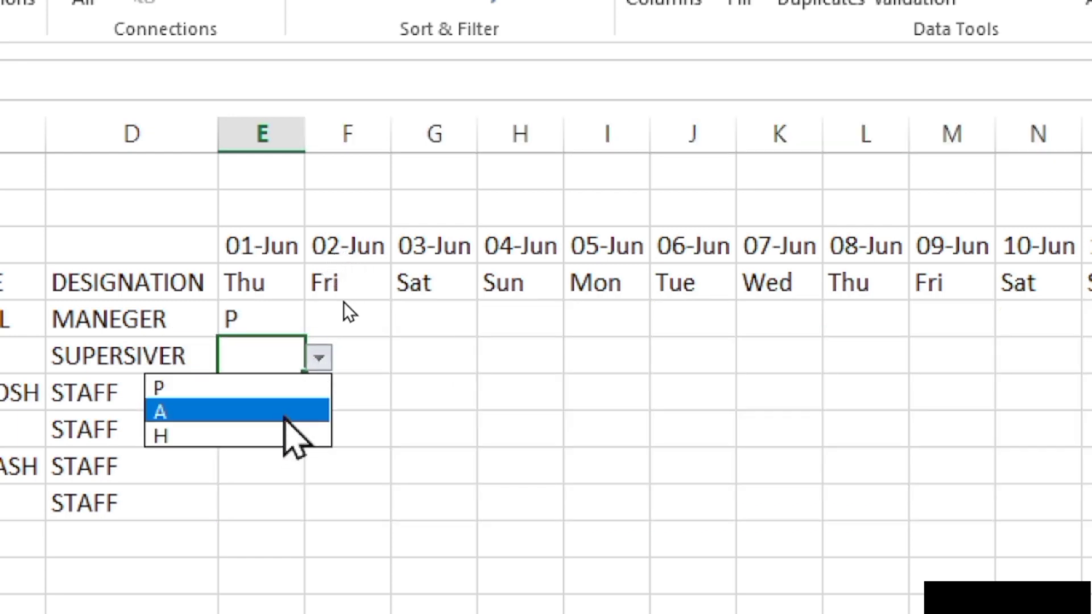
click(284, 412)
click(257, 398)
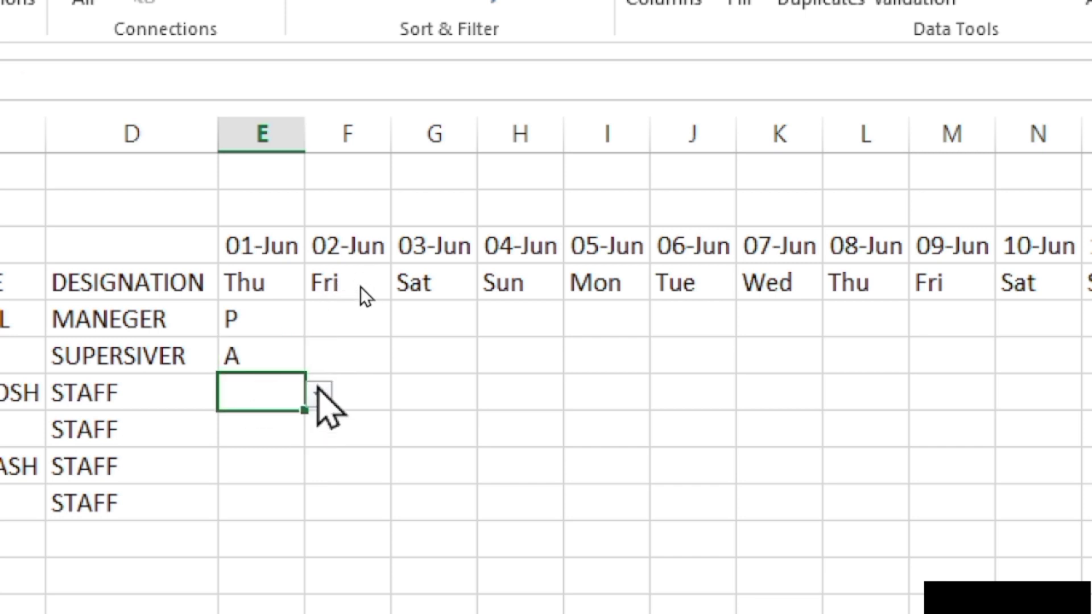
click(319, 394)
click(248, 419)
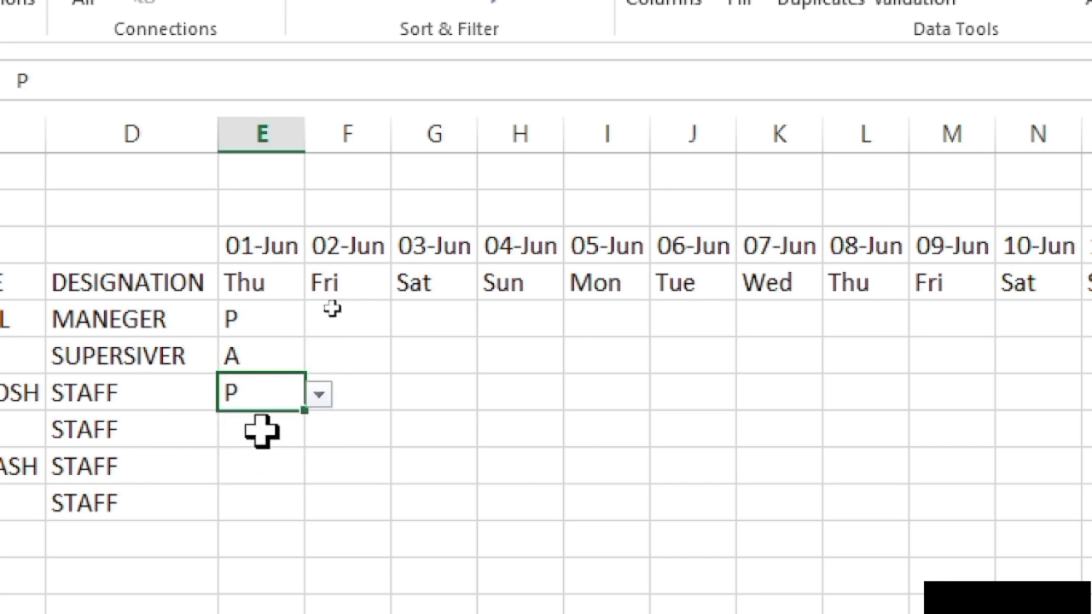
- Test E8 with the invalid entries Thu and 5, cancelling each rejection
click(257, 428)
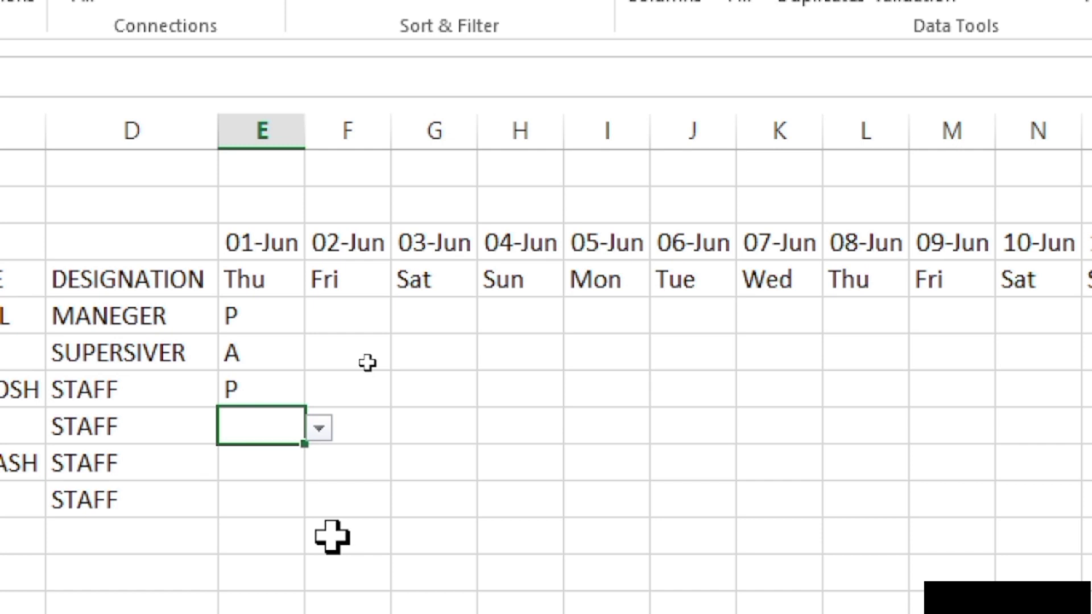
text(T)
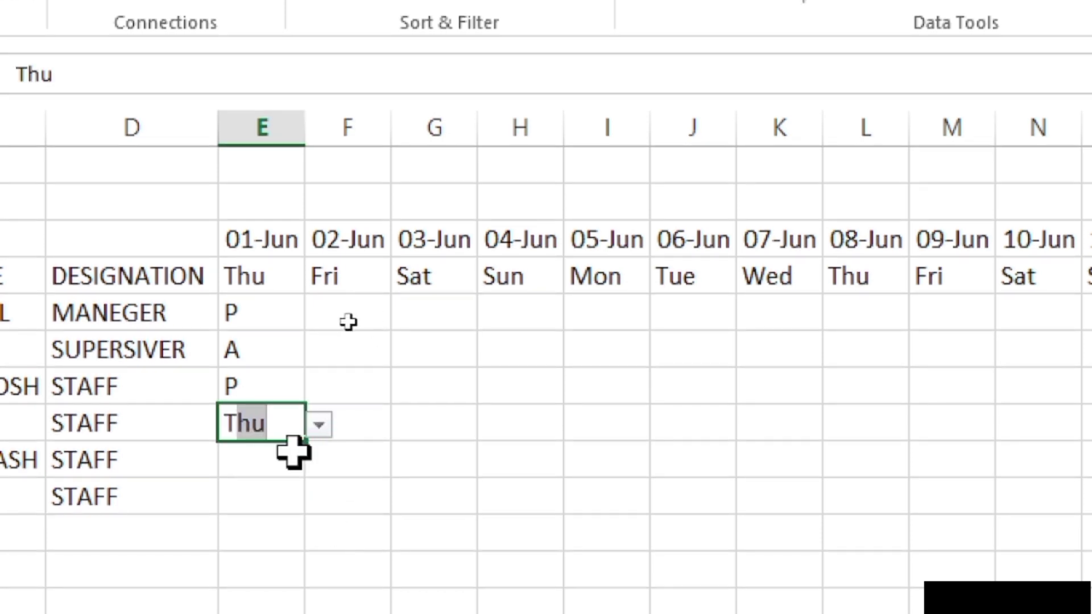
key(Return)
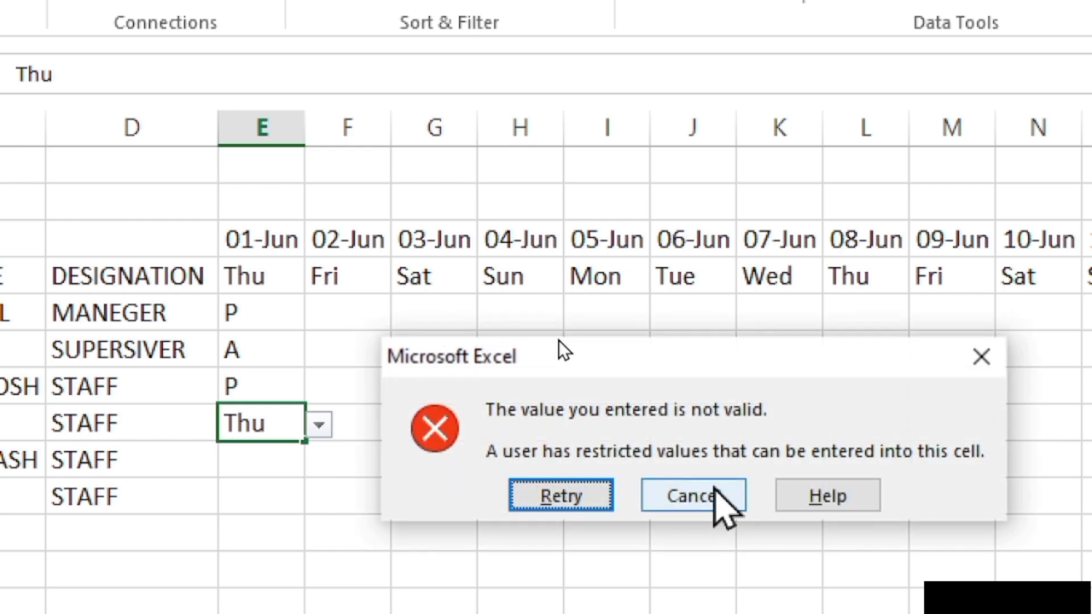
click(717, 492)
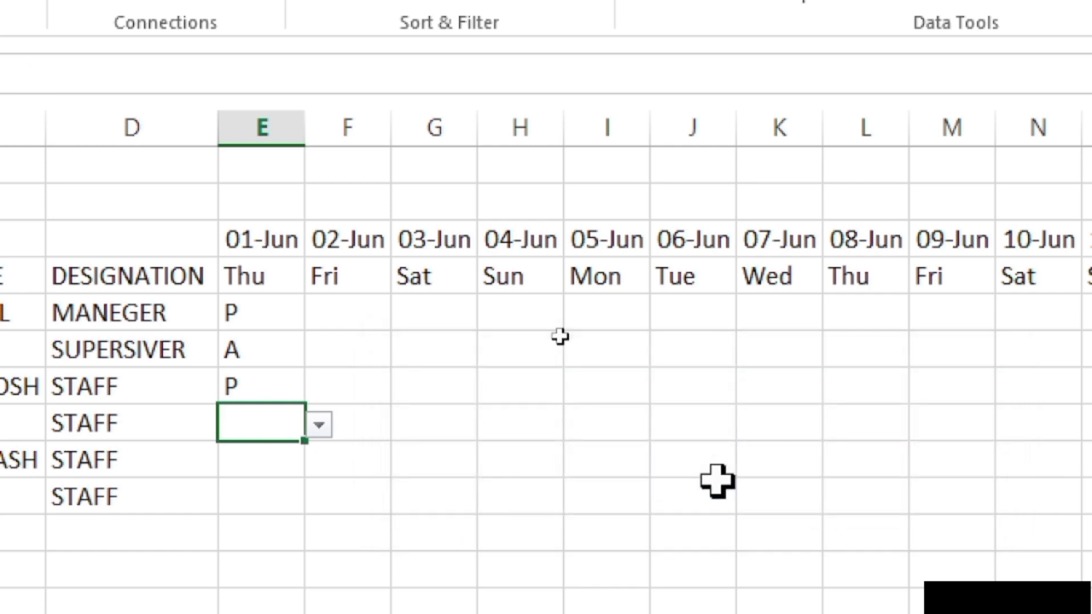
text(5)
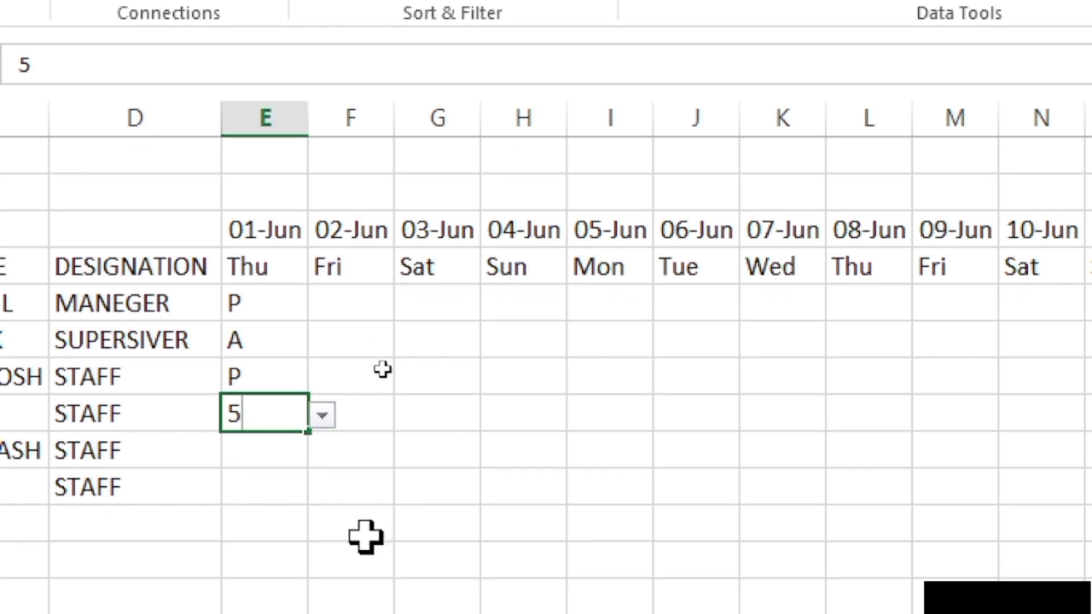
key(Return)
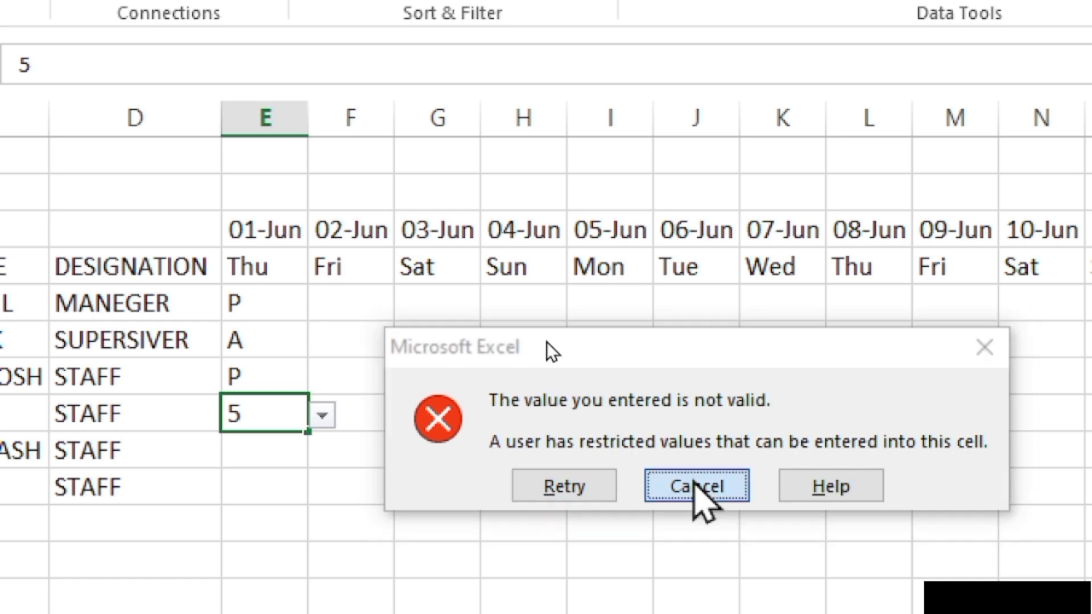
click(703, 490)
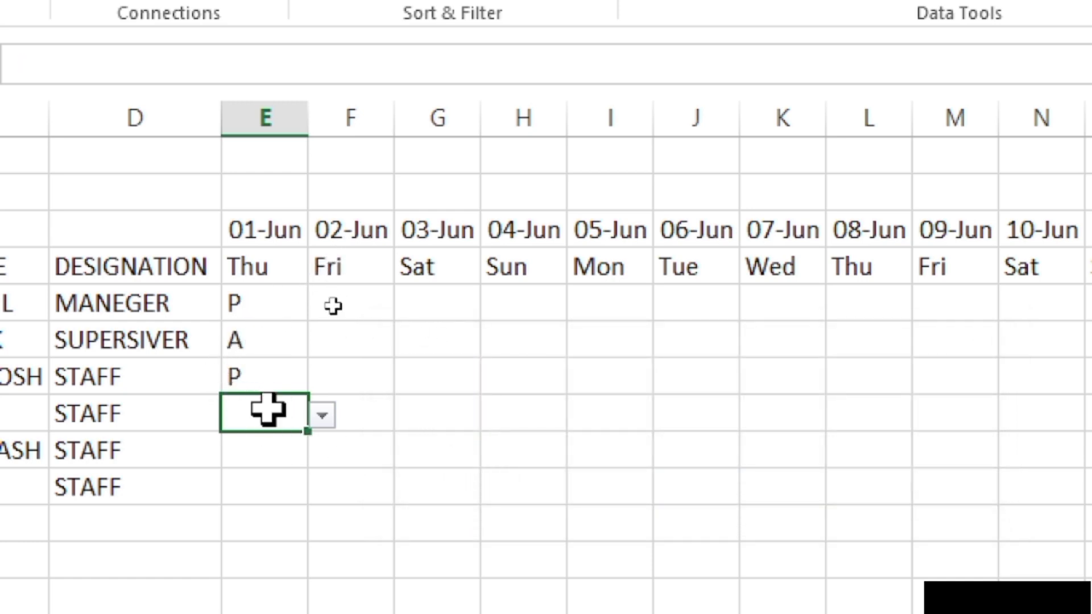
- Enter P in E8 and E9 and A in E10
click(322, 415)
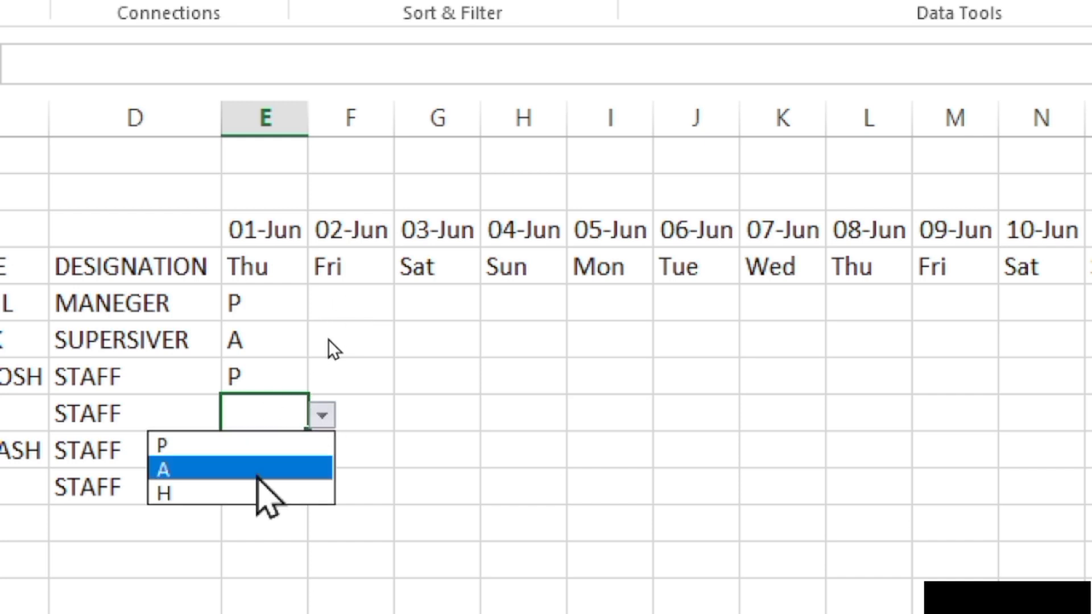
click(281, 445)
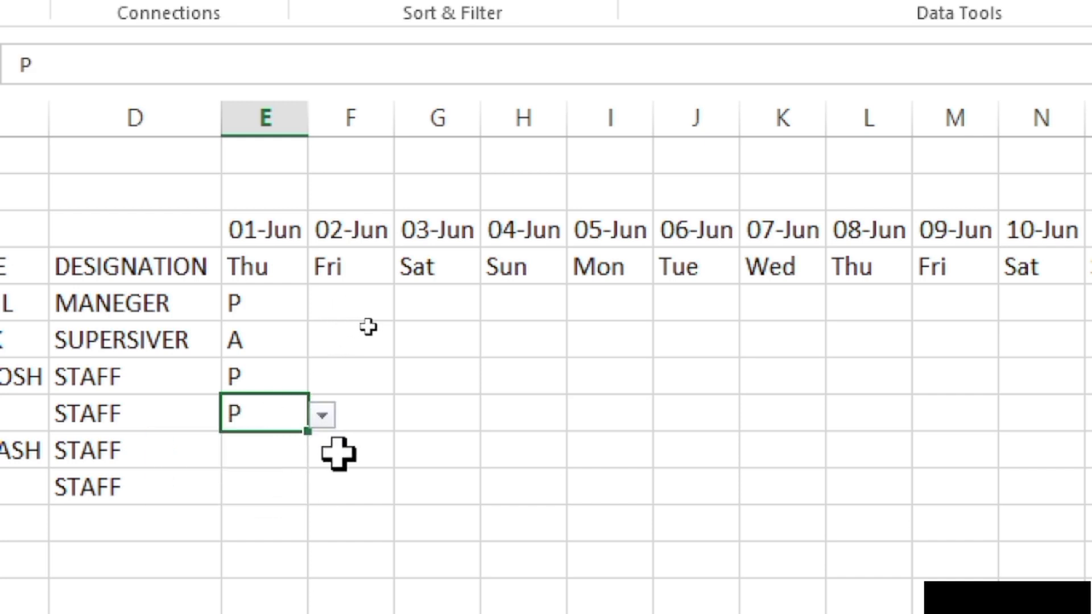
click(264, 449)
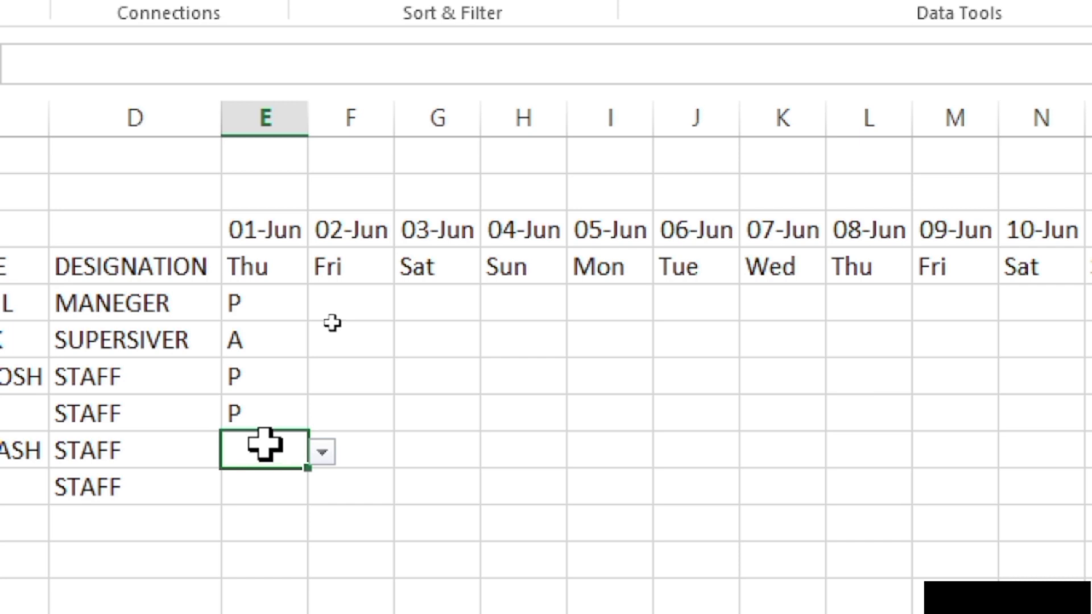
text(P)
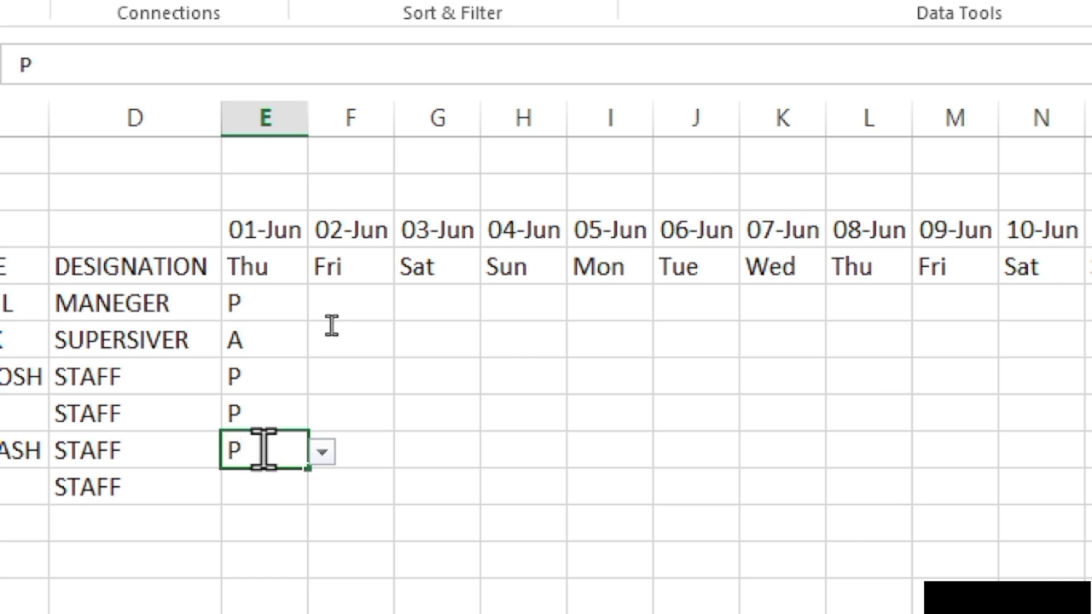
key(Return)
text(A)
key(Return)
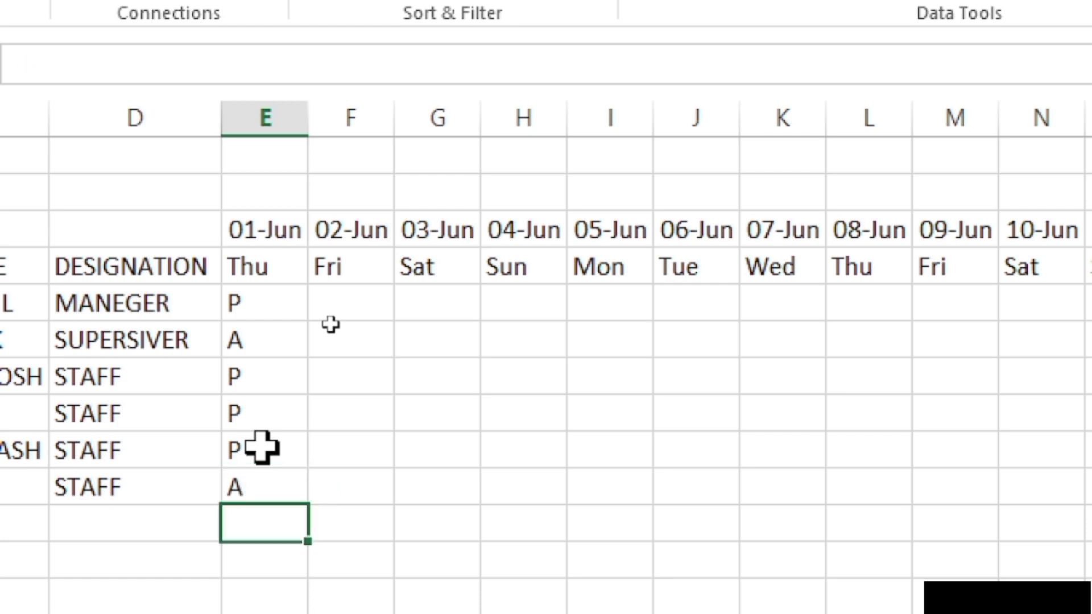
key(Right)
key(Up)
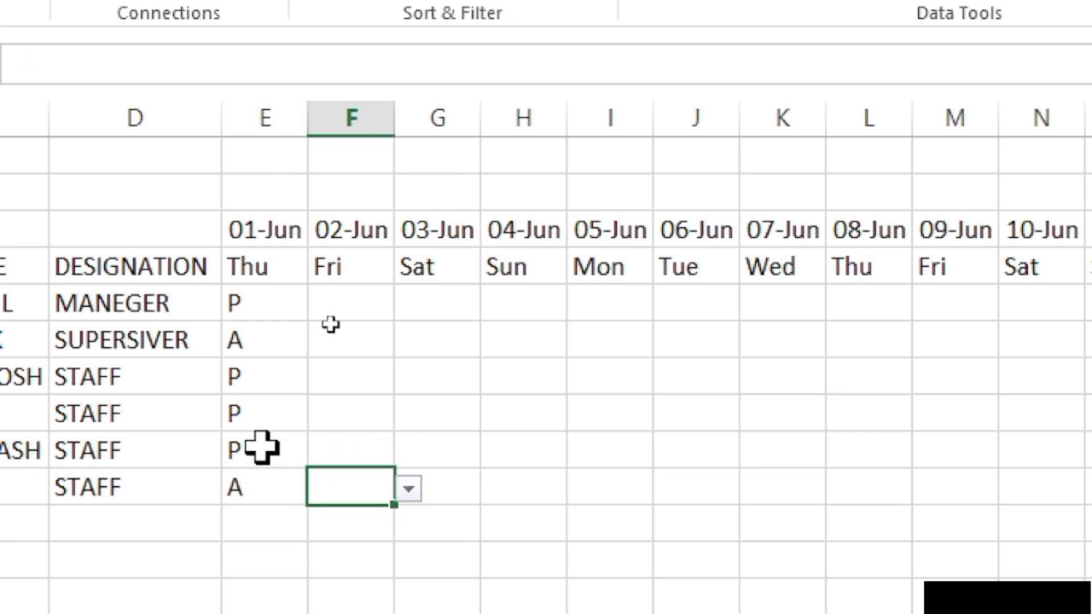
text(AA)
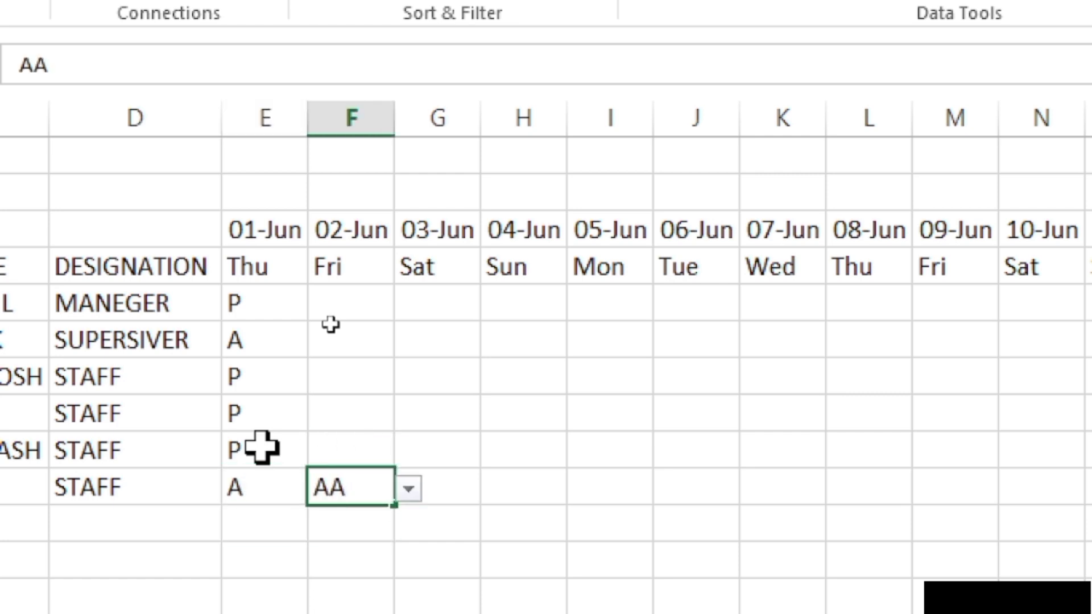
key(BackSpace)
text(P)
key(Return)
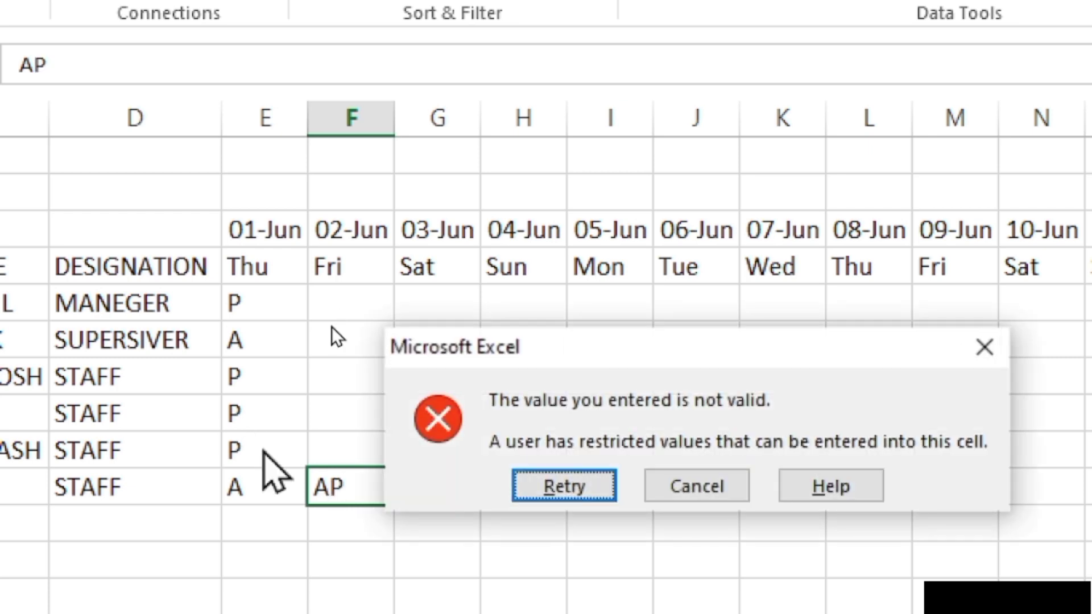
key(Tab)
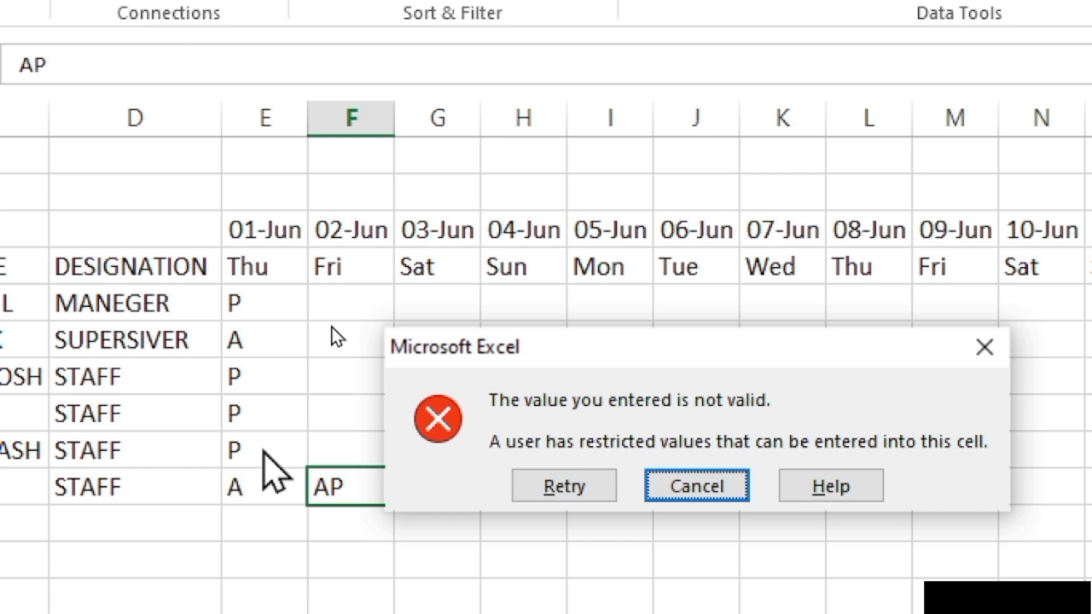
key(Return)
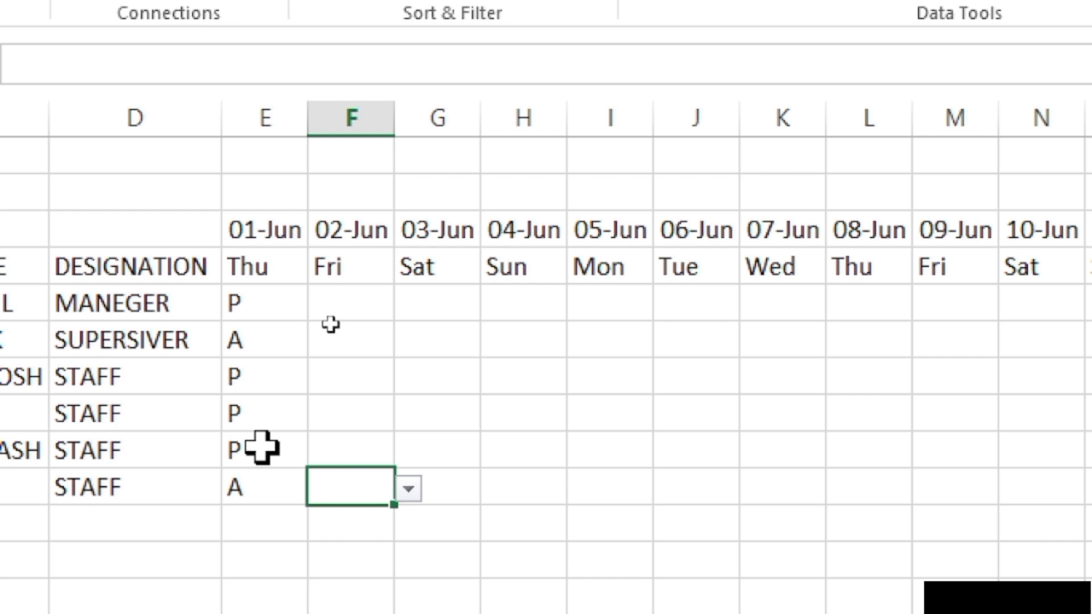
- Enter P in the 02-Jun cells from F5 down through the employee rows
key(Up)
key(Up)
key(Up)
key(Up)
key(Up)
key(Up)
key(Down)
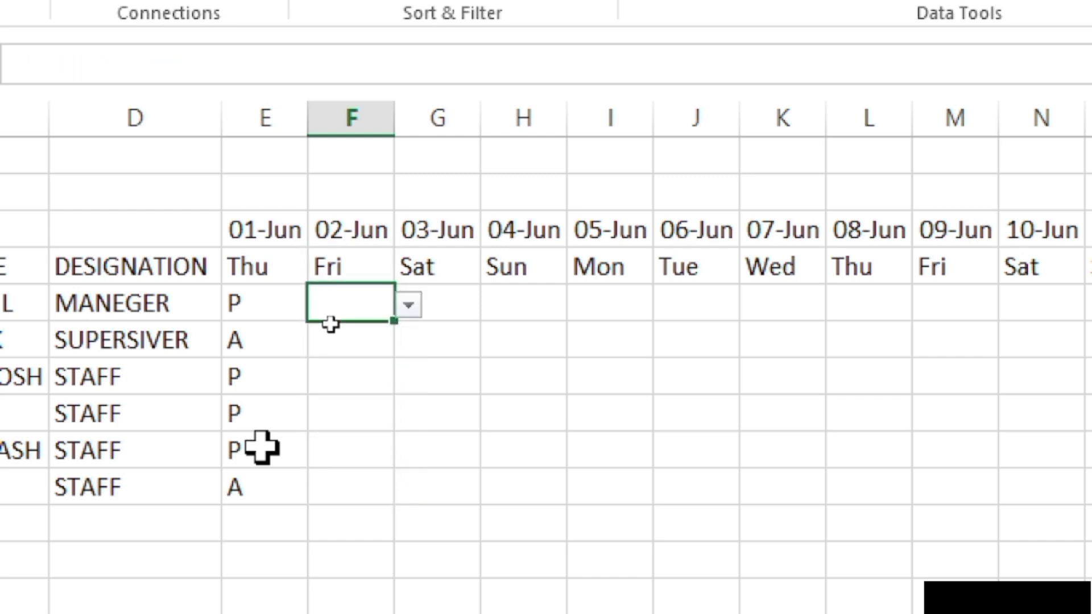
text(P)
key(Return)
text(P)
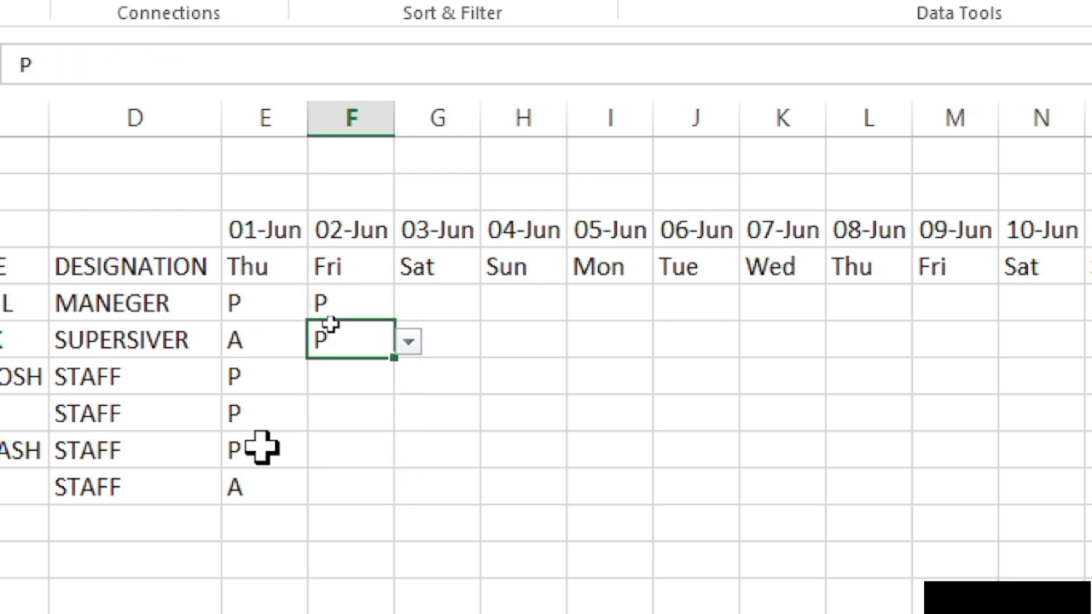
key(Return)
text(P)
key(Return)
text(P)
key(Return)
text(P)
key(Return)
text(P)
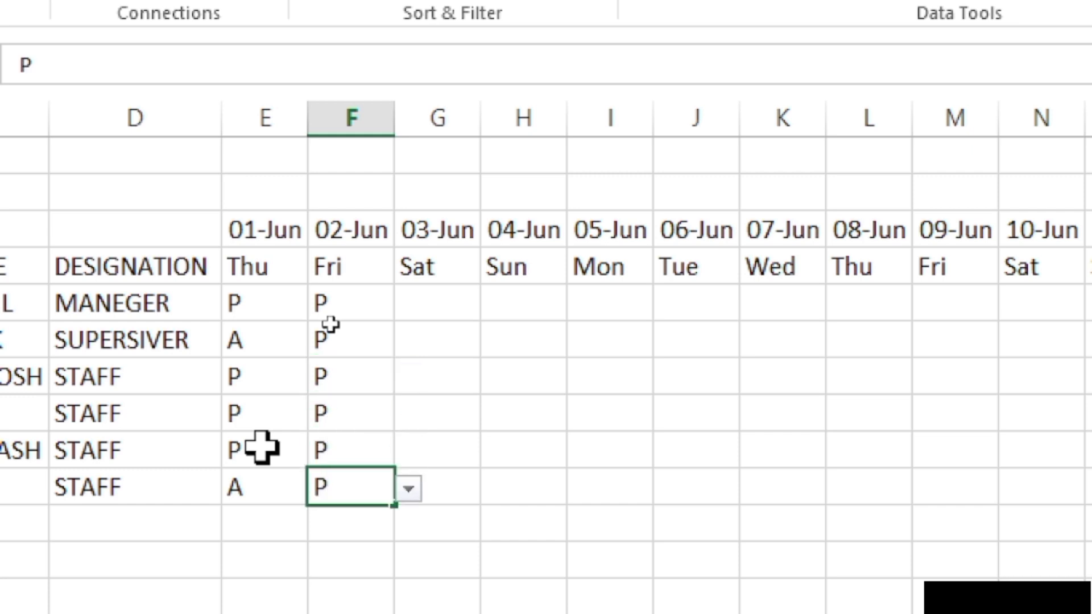
key(Right)
key(Up)
key(Up)
key(Up)
key(Up)
key(Up)
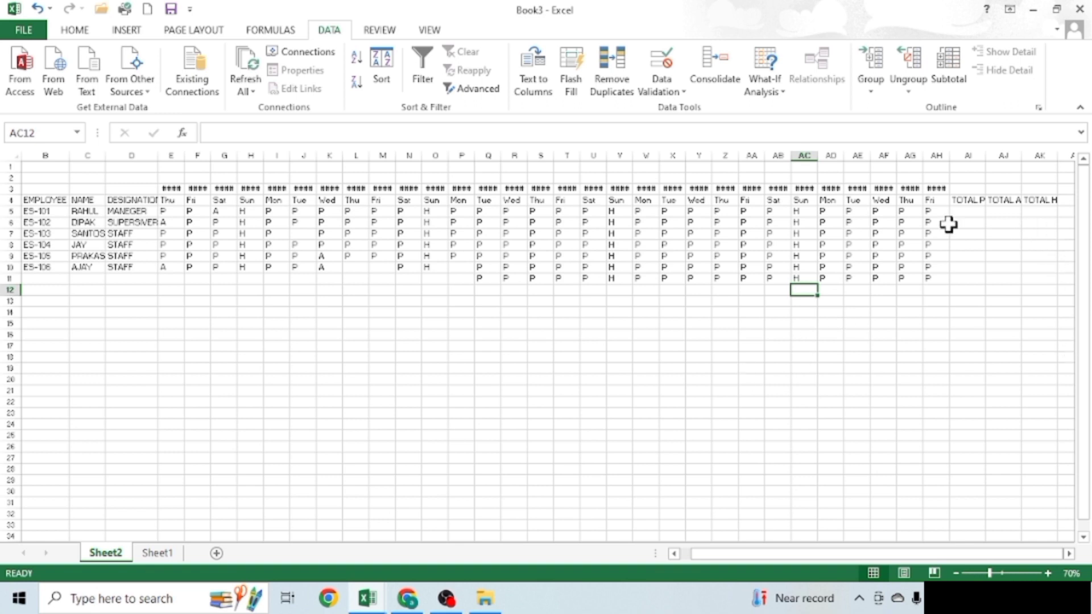
click(964, 213)
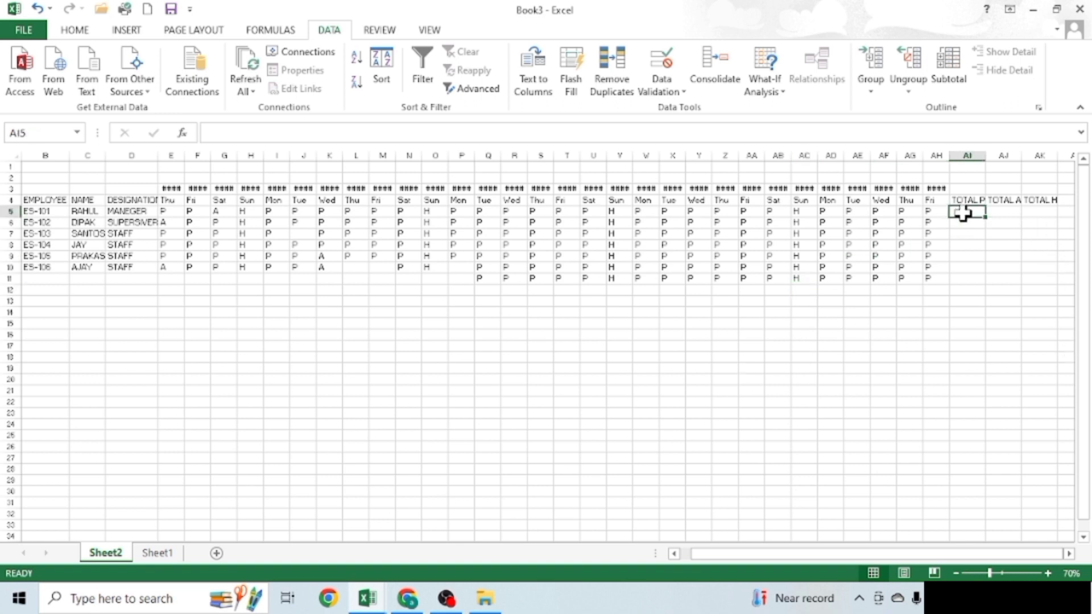
click(1002, 212)
click(1040, 210)
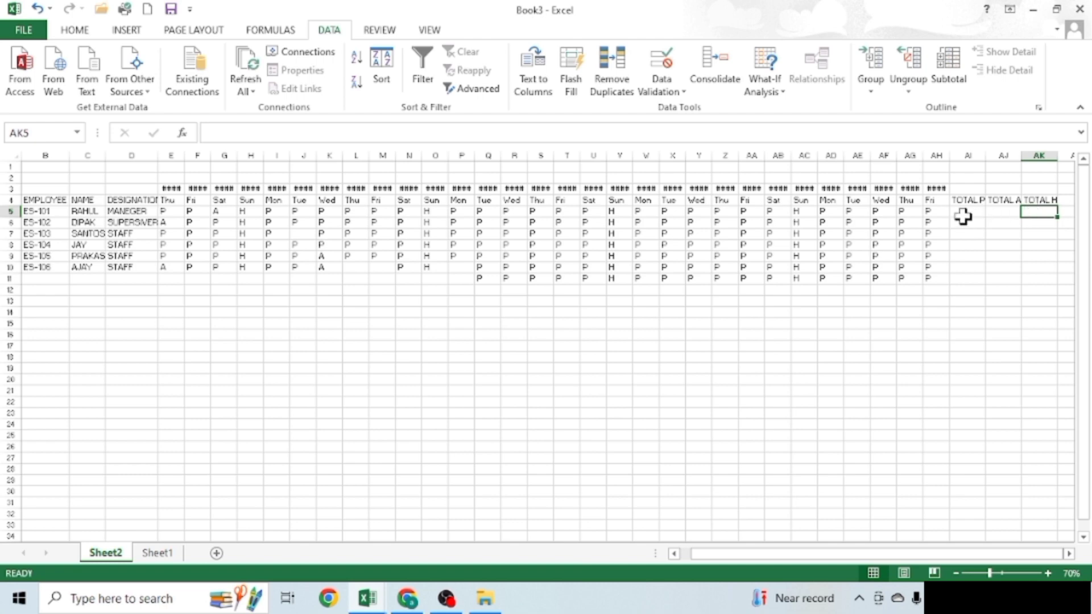
ctrl+scroll(963, 216, up, 3)
ctrl+scroll(872, 268, up, 2)
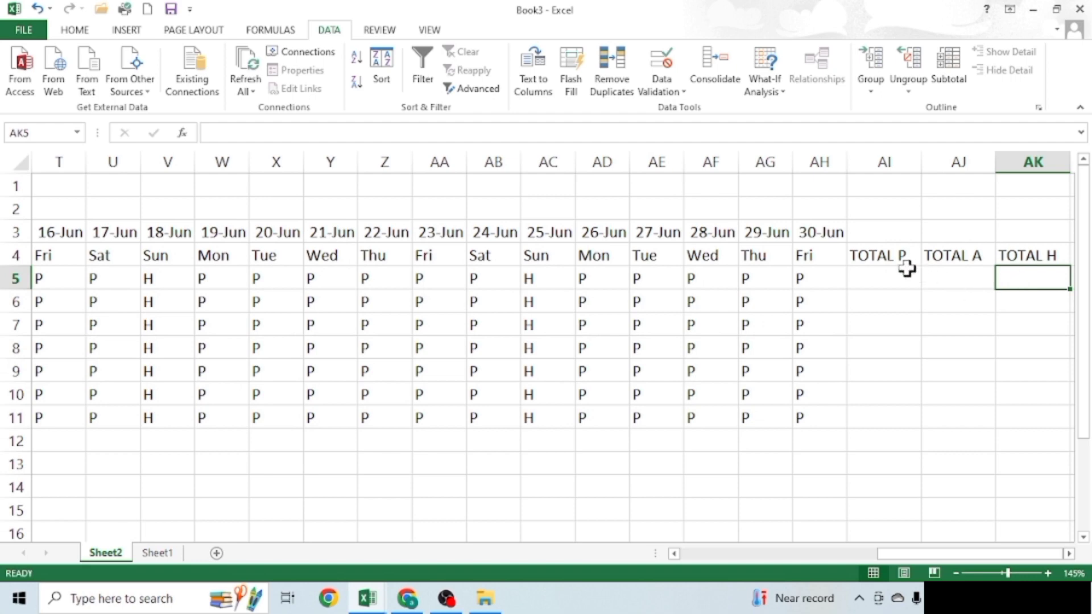
click(890, 282)
- Enter =COUNTIF(E5:AH5,"P") in AI5, giving 25 present days
text(=)
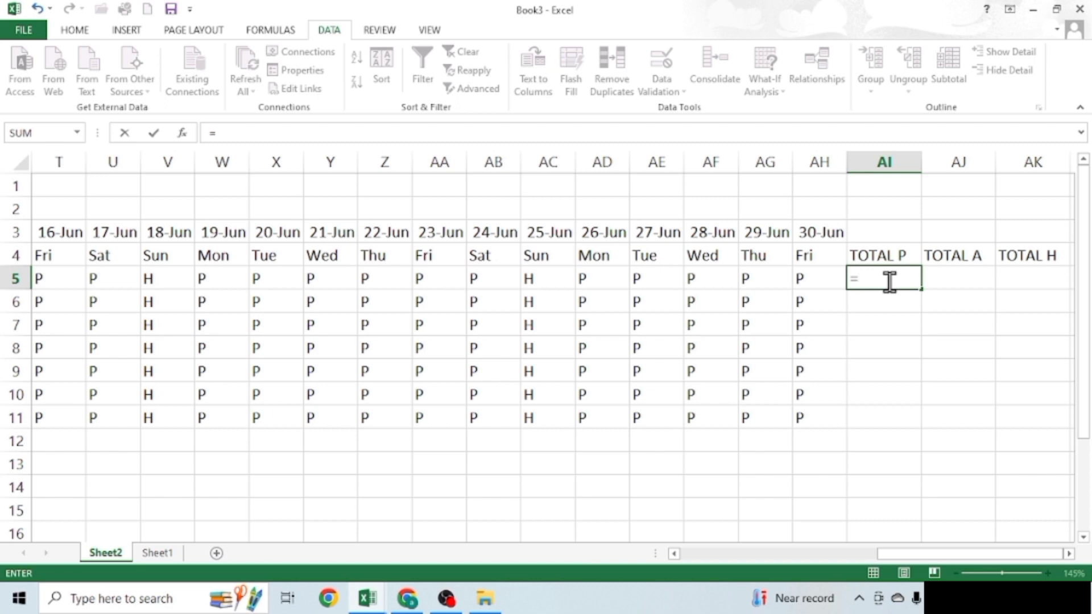
text(COUNT)
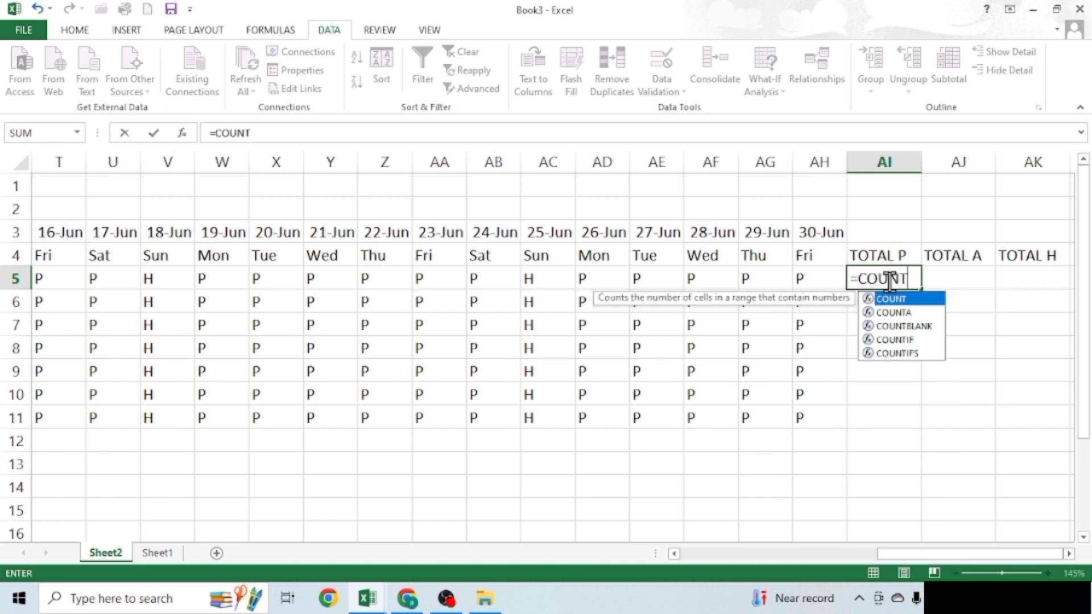
text(IF)
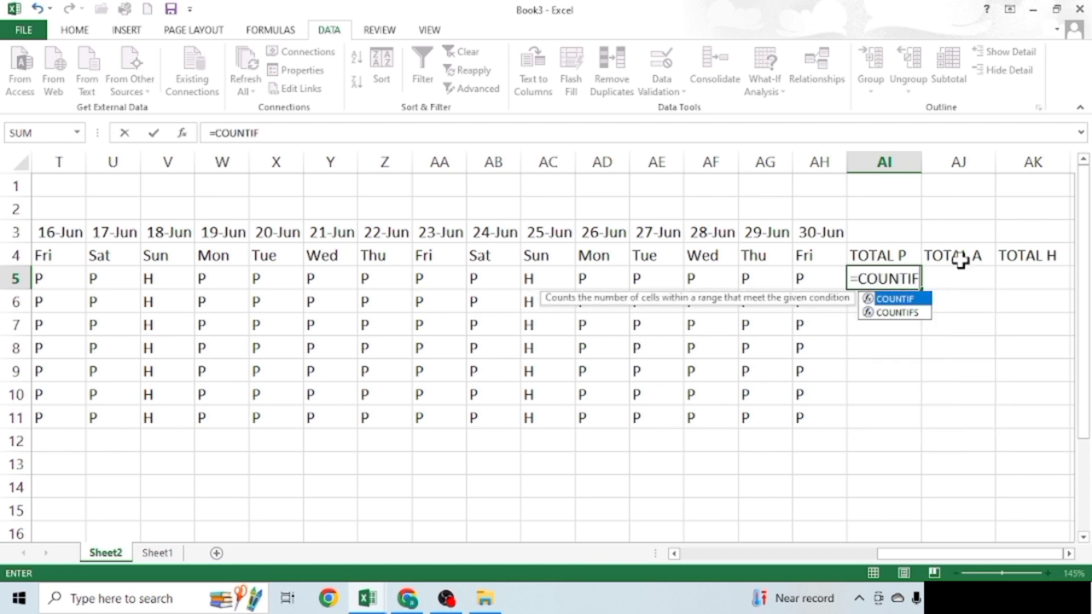
text(()
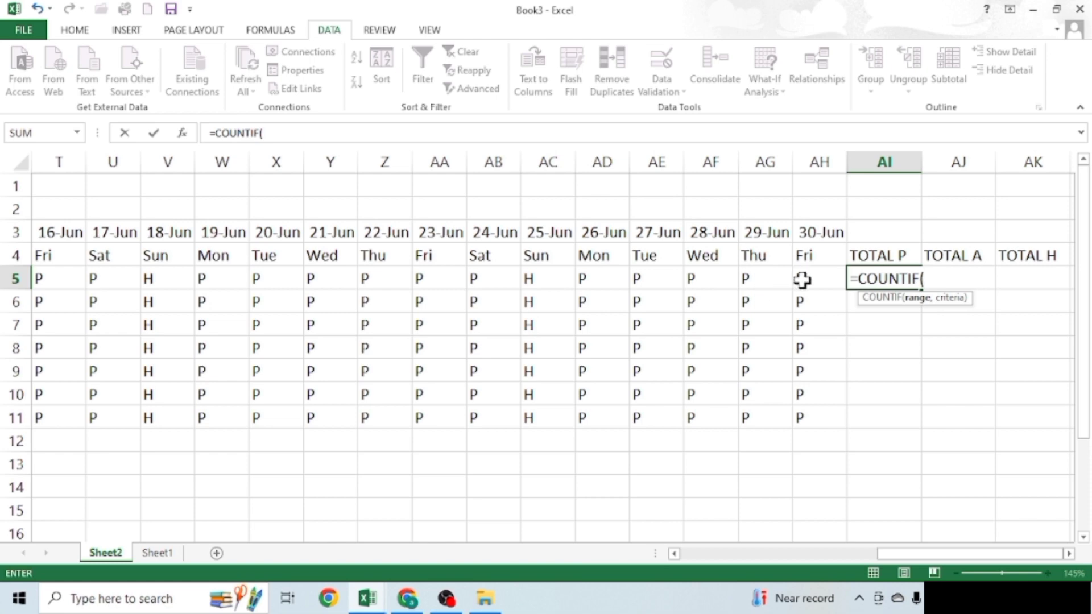
drag(806, 278, 14, 277)
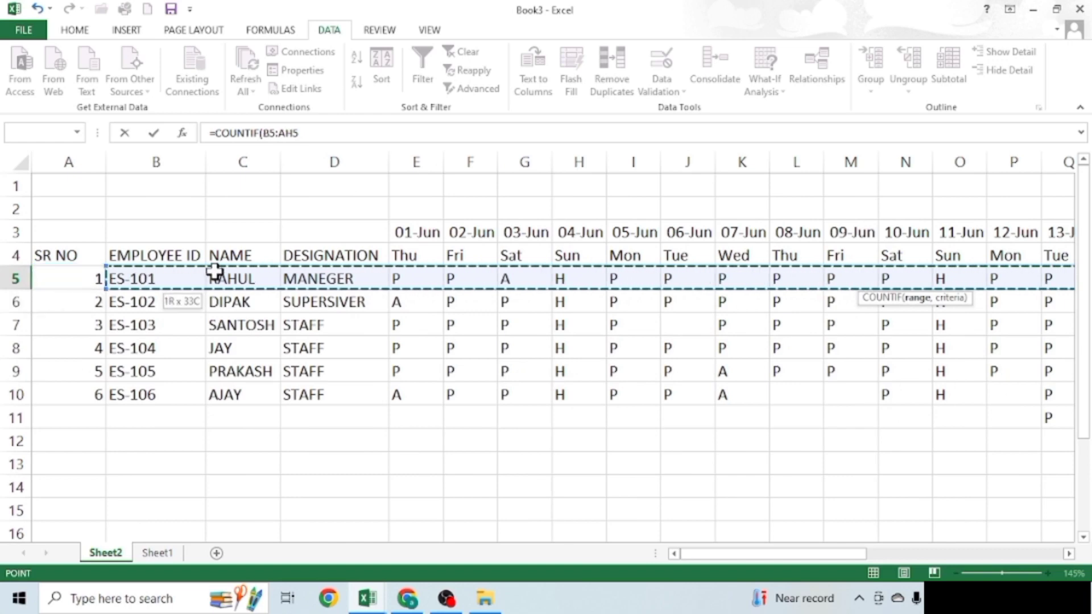
drag(15, 277, 398, 272)
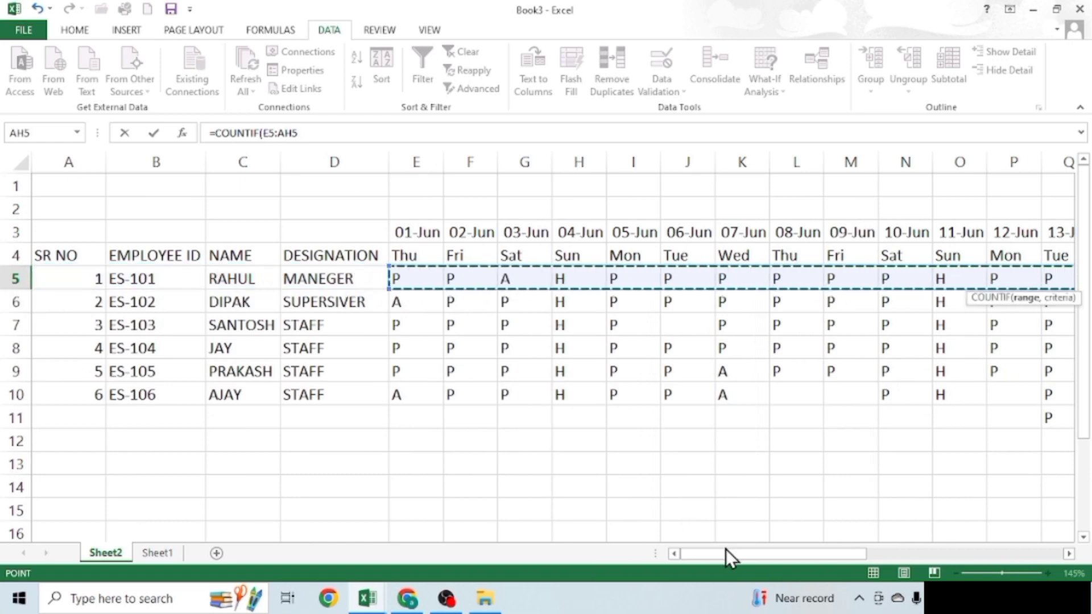
drag(725, 556, 1012, 555)
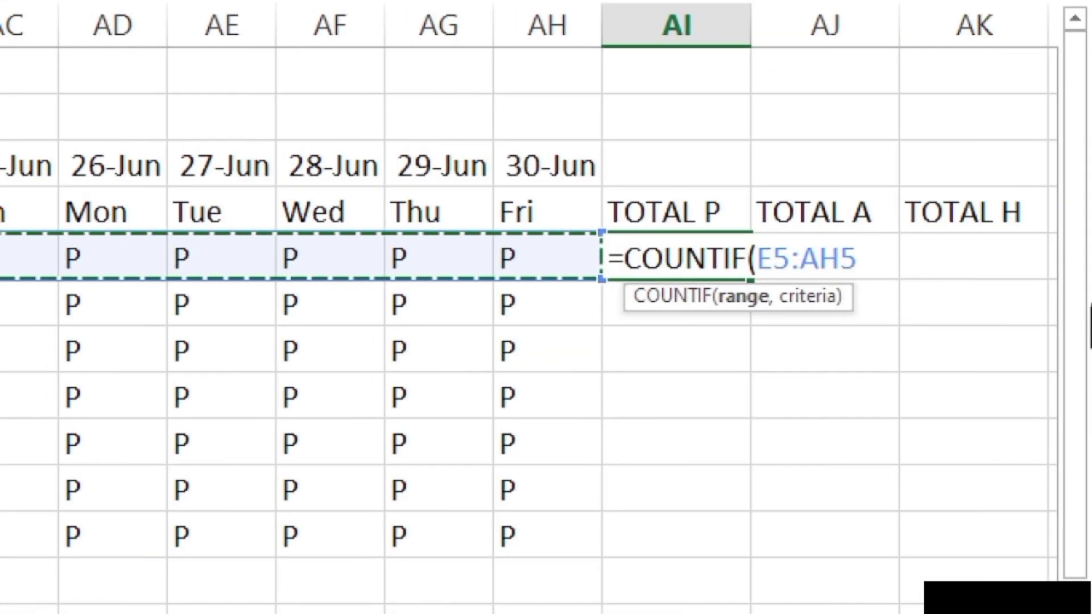
text(,)
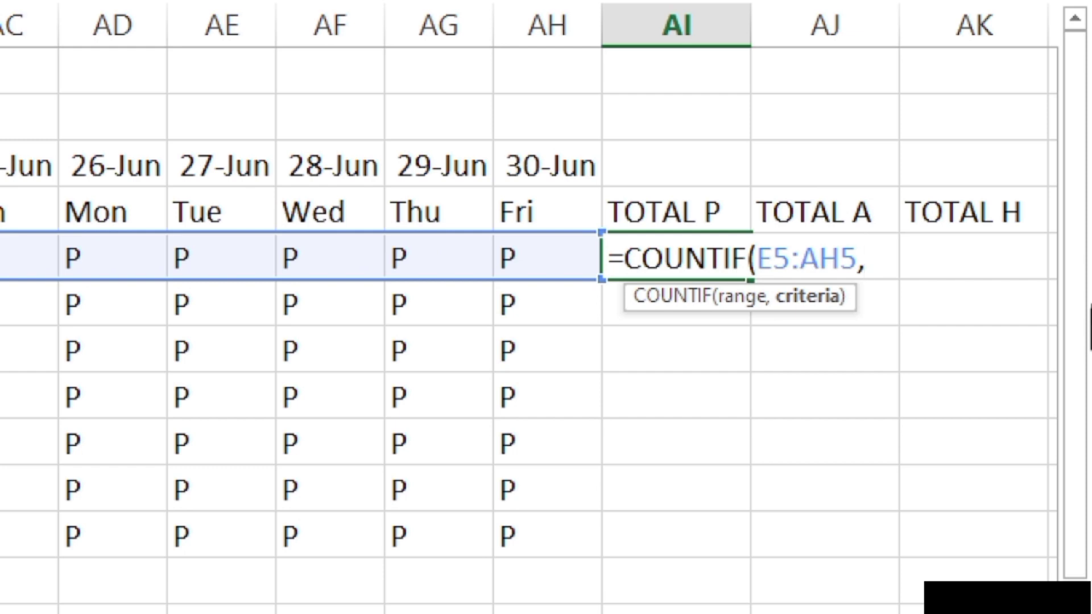
text(")
text(P)
text(")
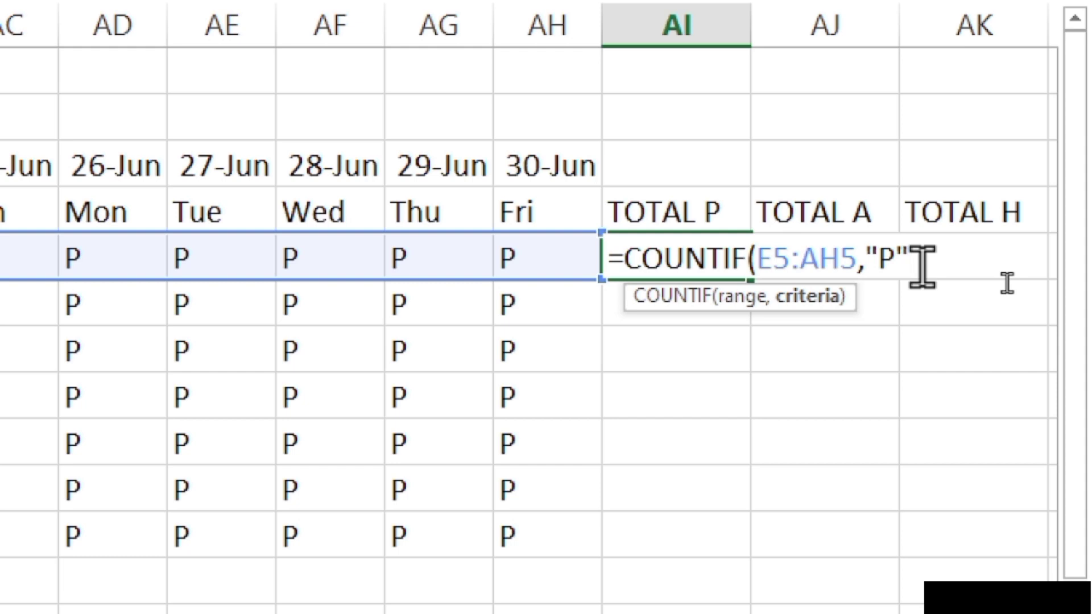
text())
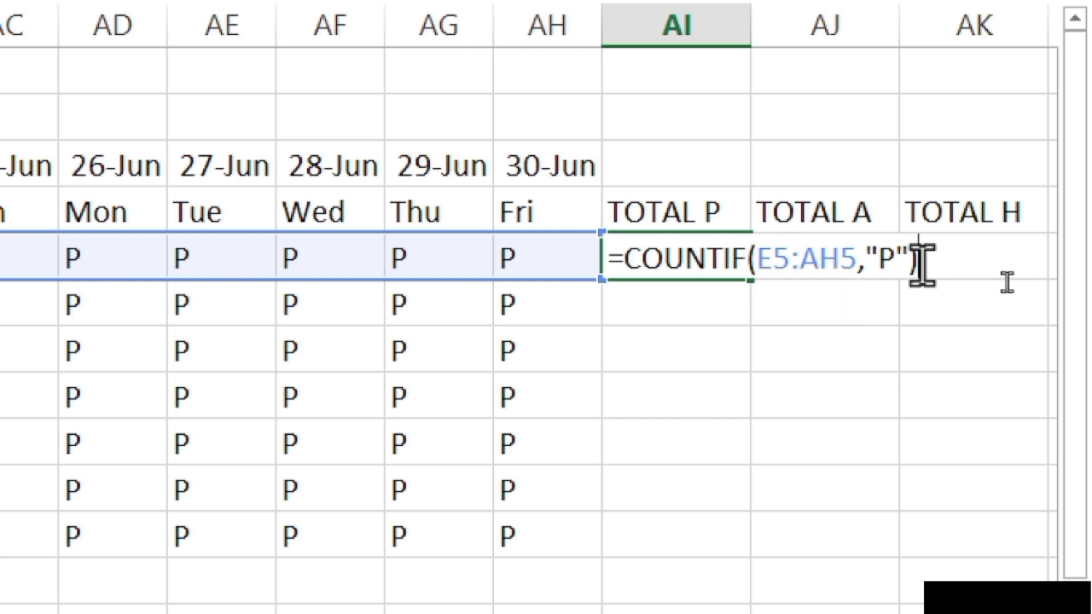
key(Return)
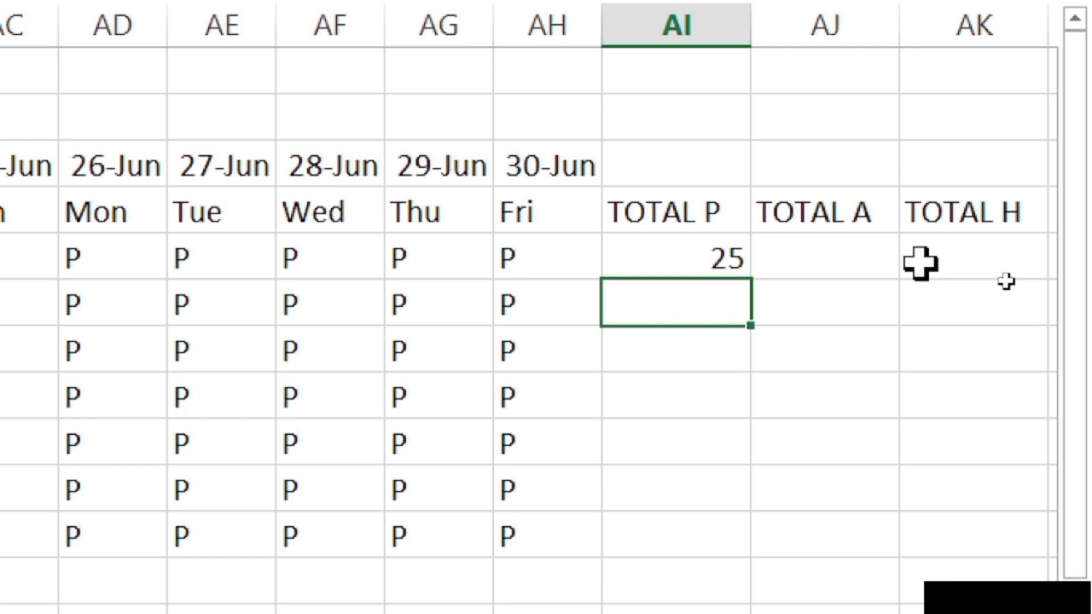
key(Up)
key(Right)
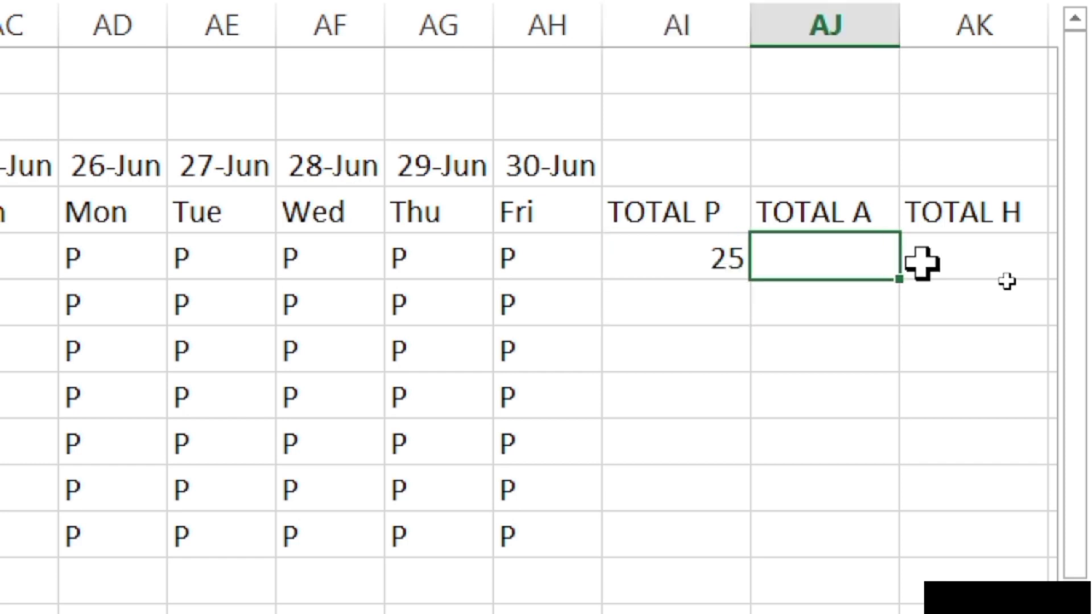
- Enter =COUNTIF(E5:AH5,"A") in AJ5, giving 1 absent day
text(=CO)
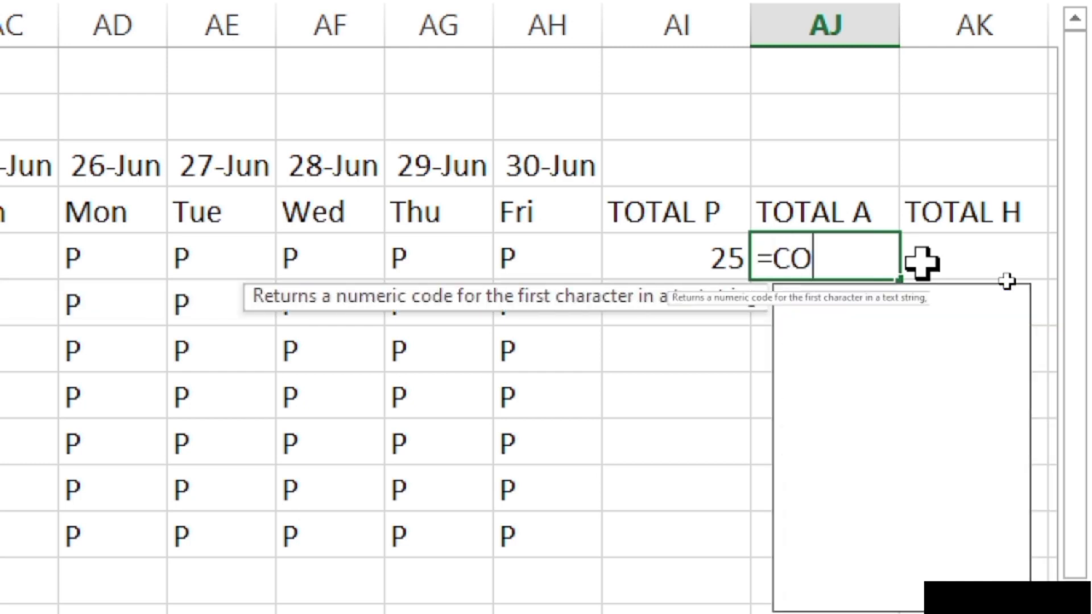
text(UNTIF)
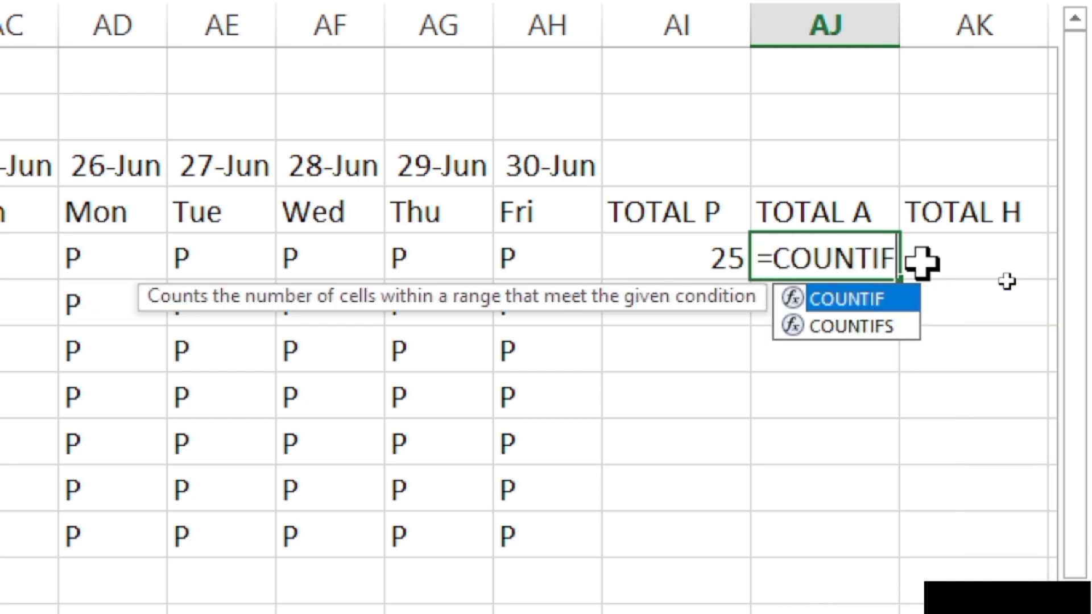
text(()
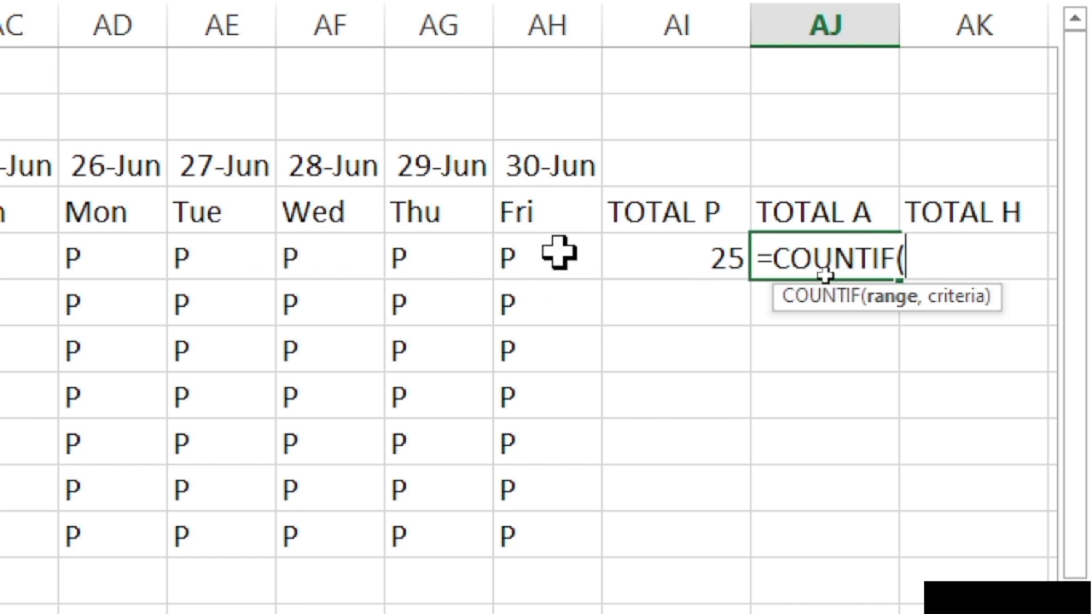
mouse_move(559, 255)
mouse_down()
mouse_move(134, 263)
mouse_move(135, 275)
mouse_move(7, 251)
mouse_move(414, 273)
mouse_up()
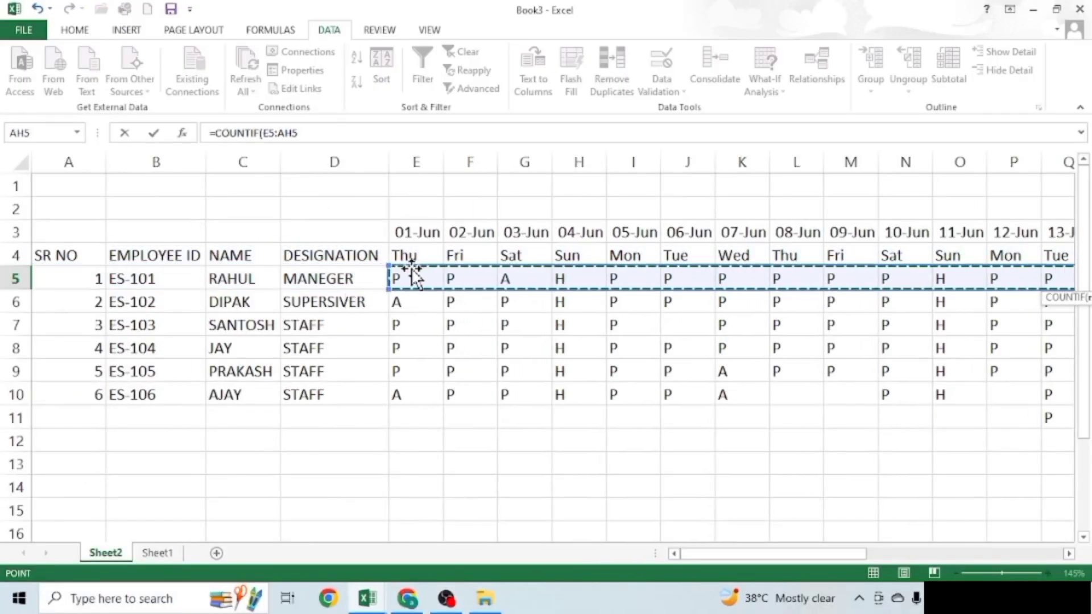
drag(729, 555, 1040, 557)
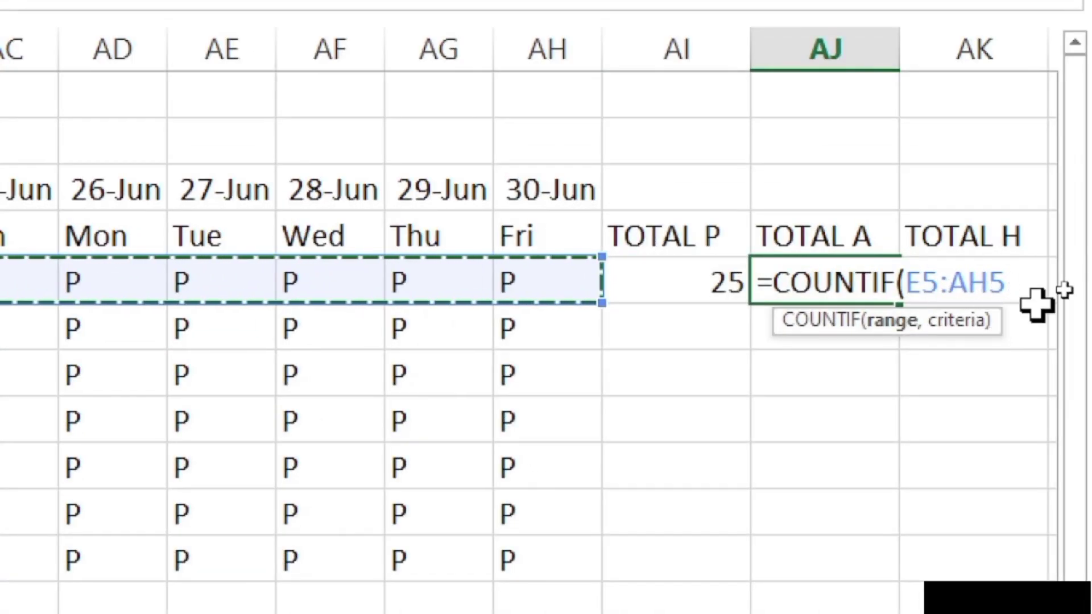
text(,)
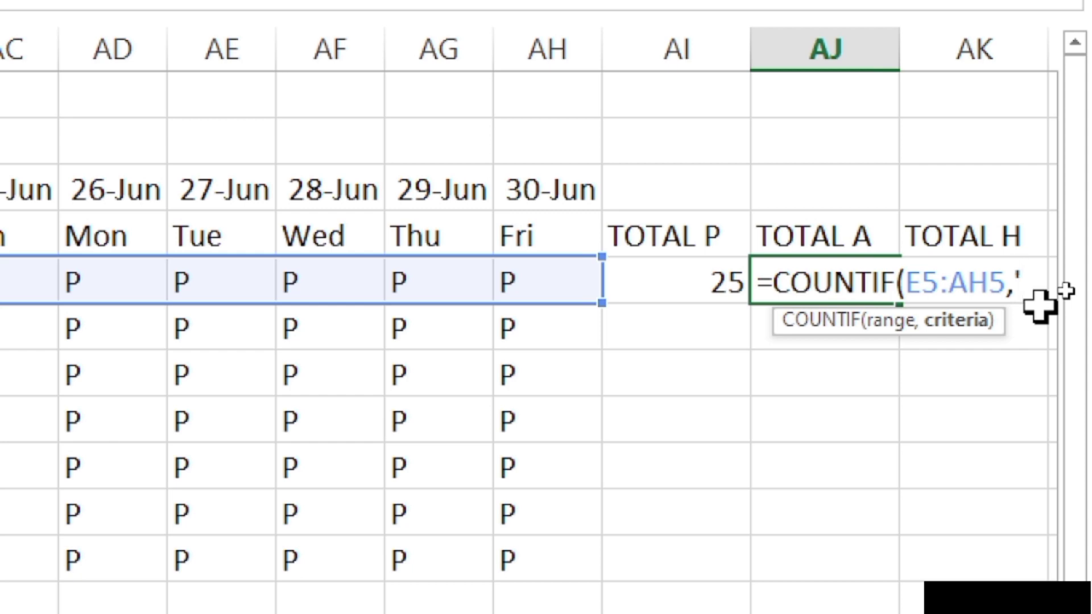
text(")
key(BackSpace)
text(')
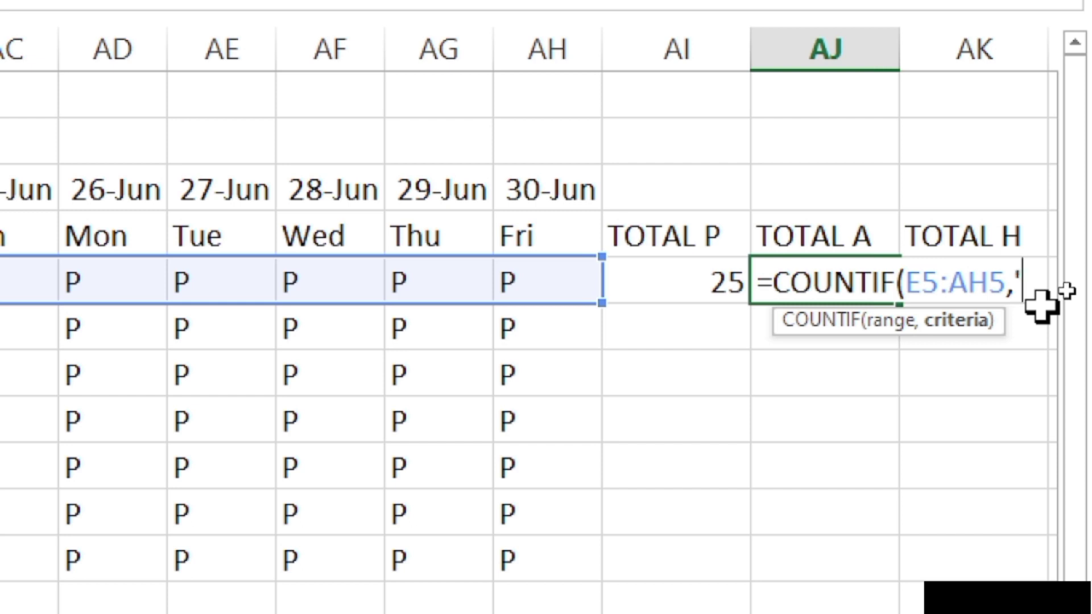
text(')
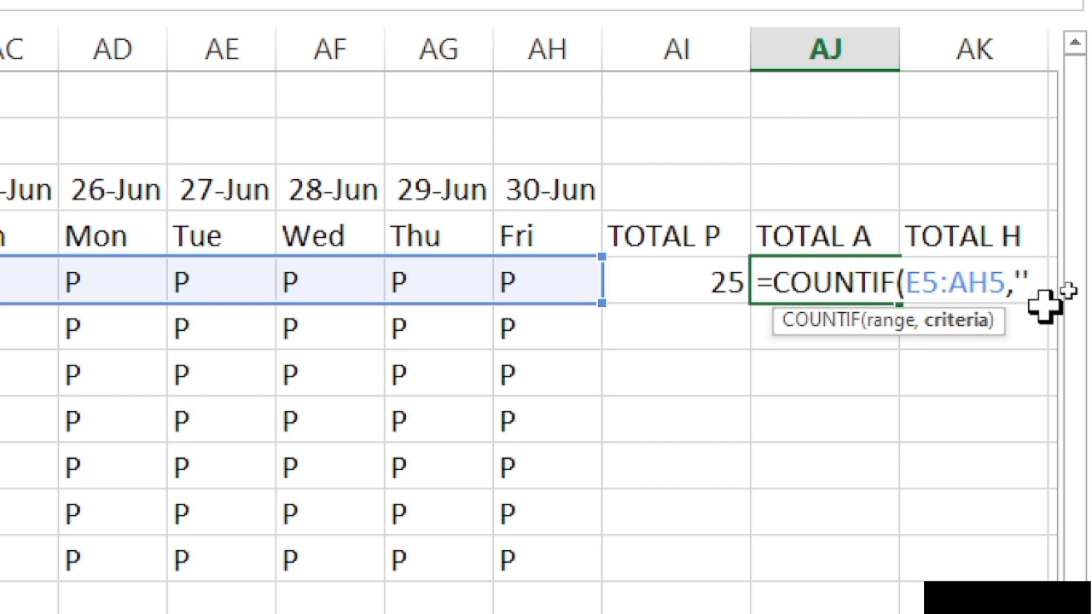
key(BackSpace)
key(BackSpace)
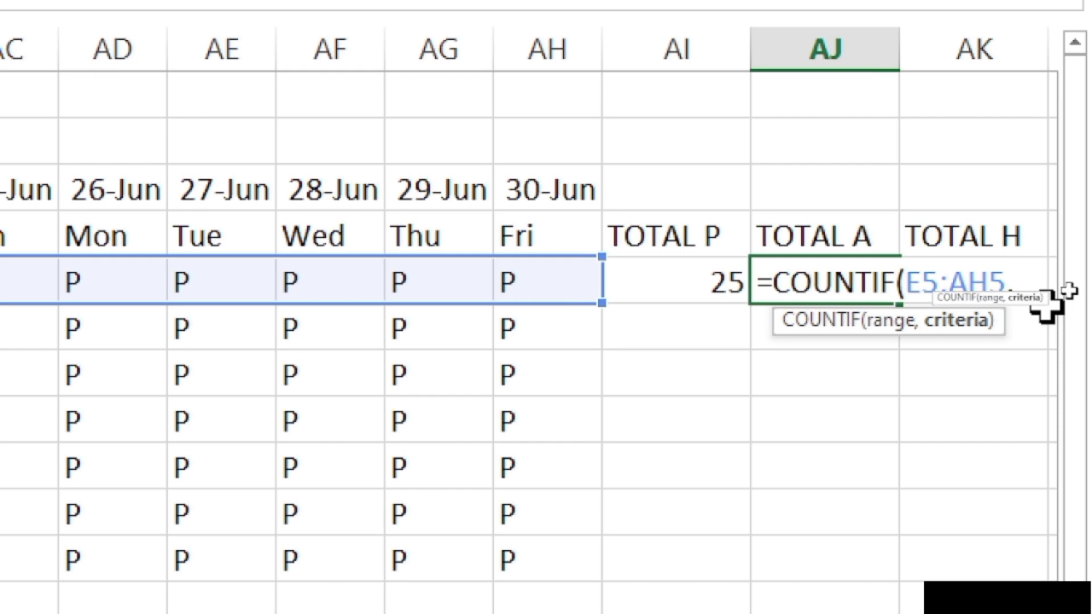
text("A)
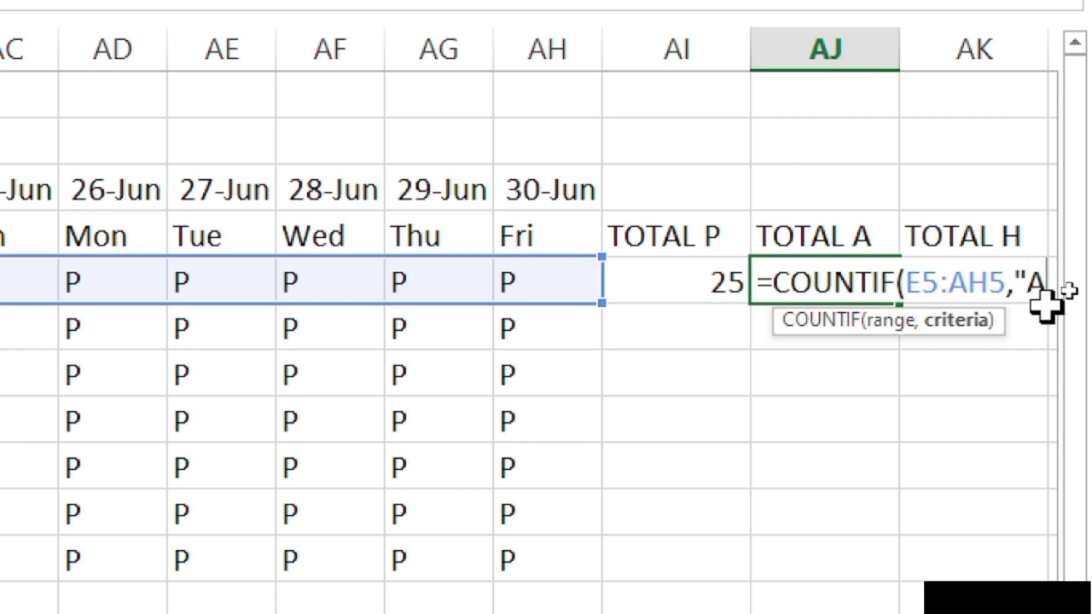
text(")
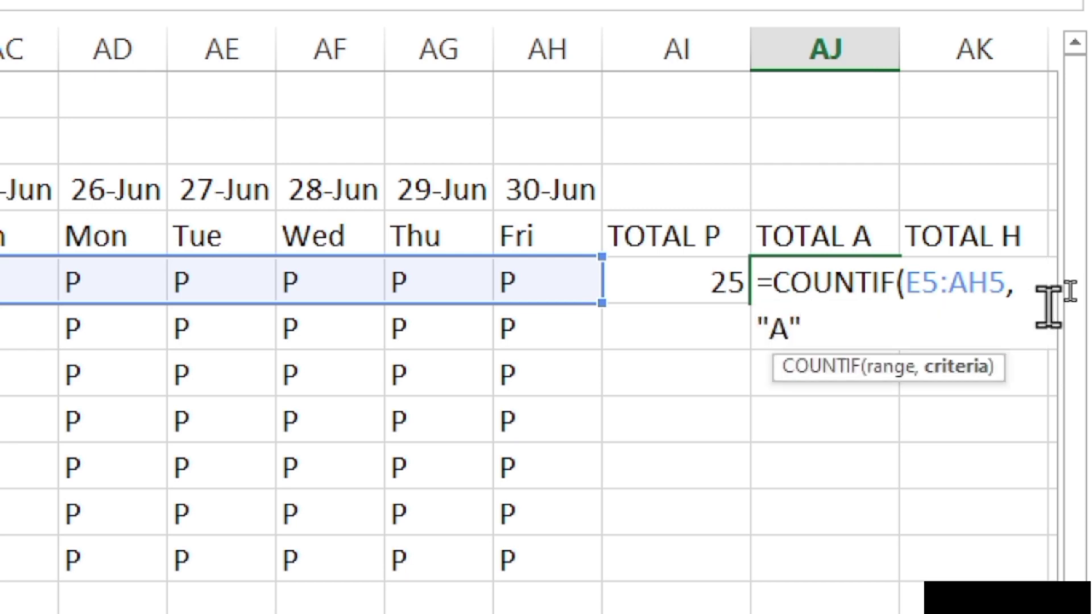
text())
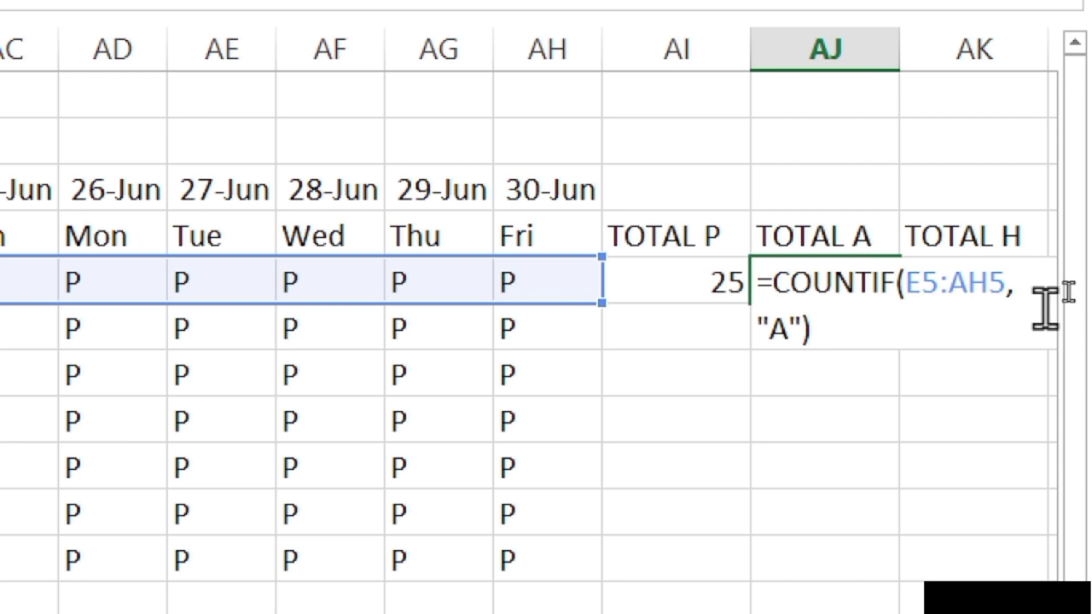
key(Return)
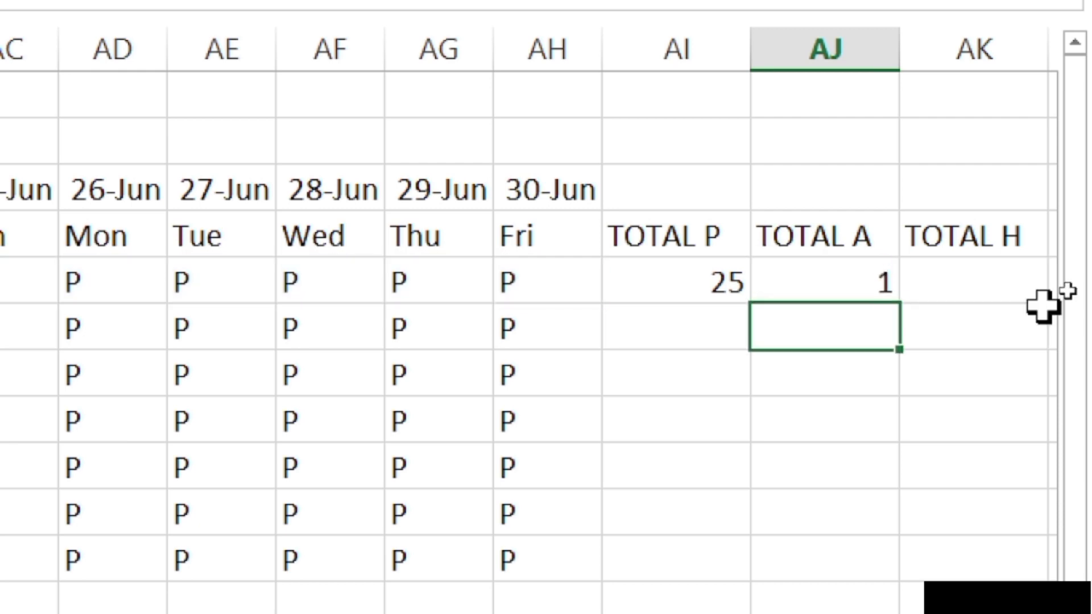
- Enter =COUNTIF(E5:AH5,"H") in AK5, giving 4 holidays
click(1042, 297)
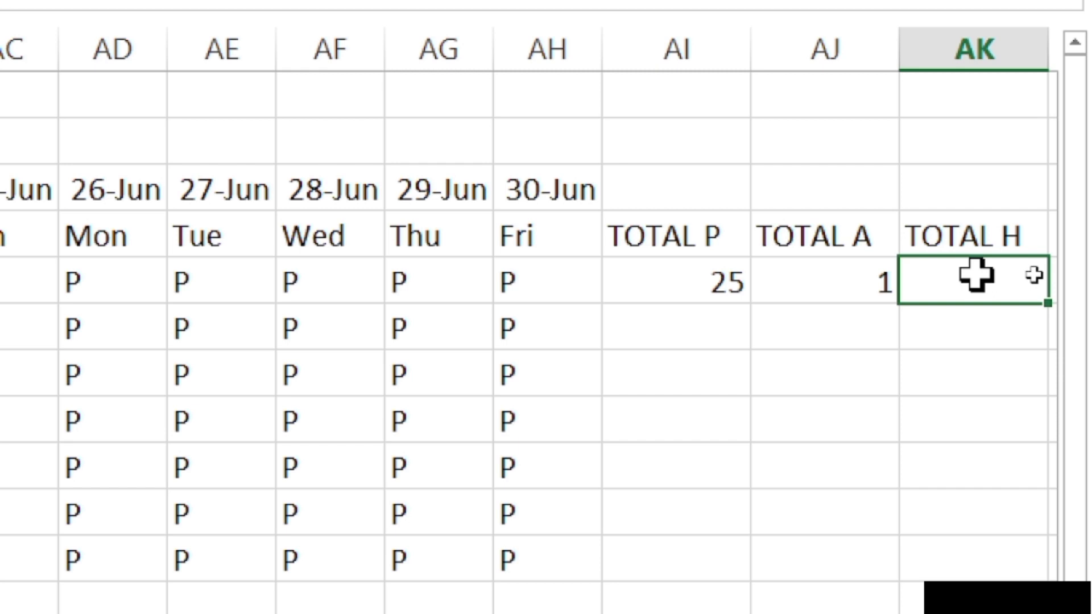
text(=C)
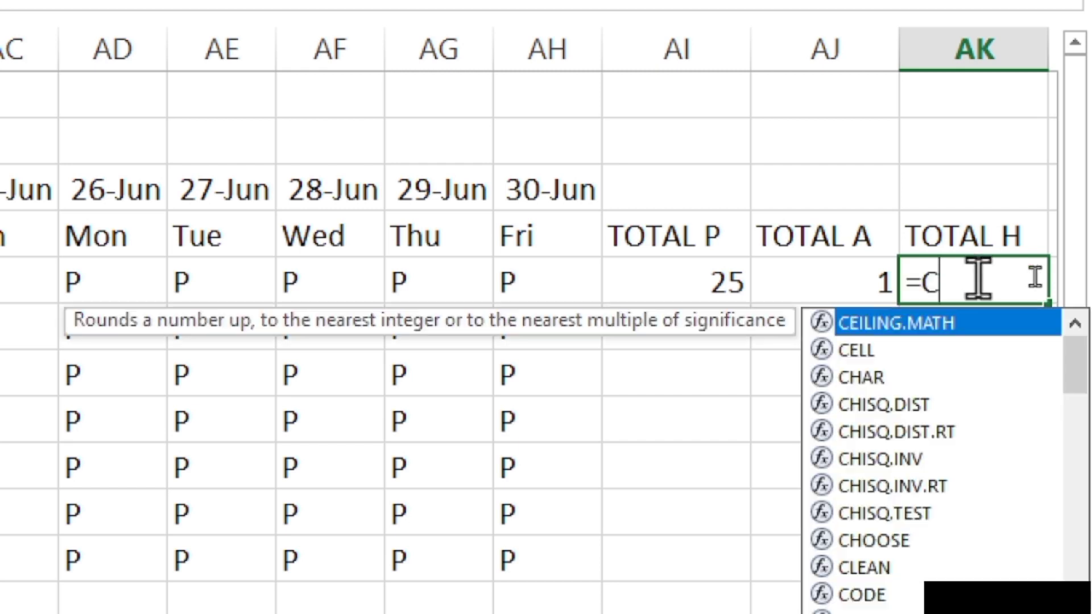
text(OUNT IF)
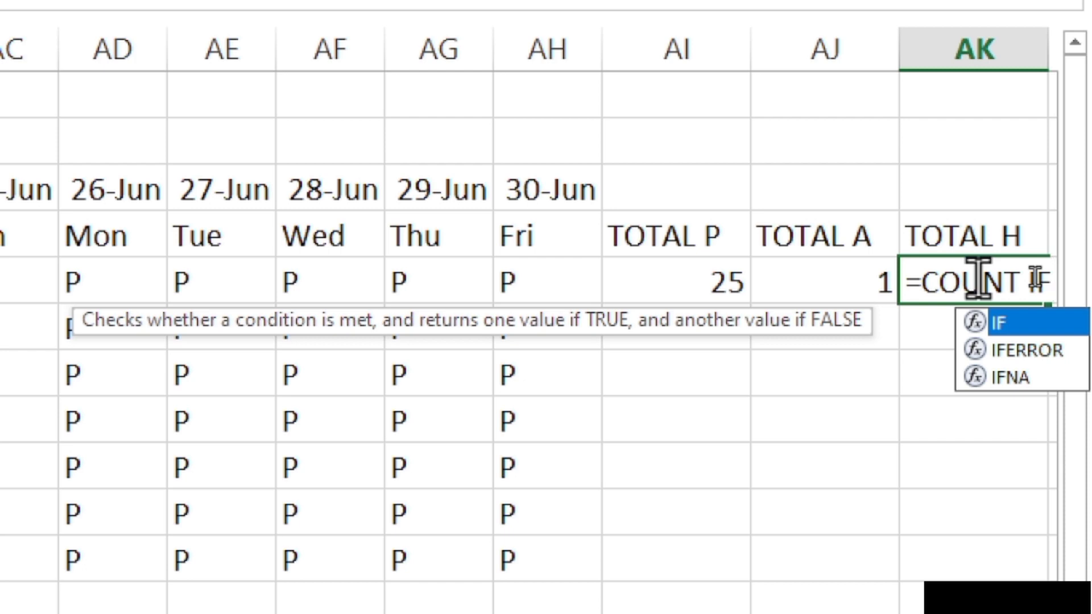
key(BackSpace)
key(BackSpace)
key(BackSpace)
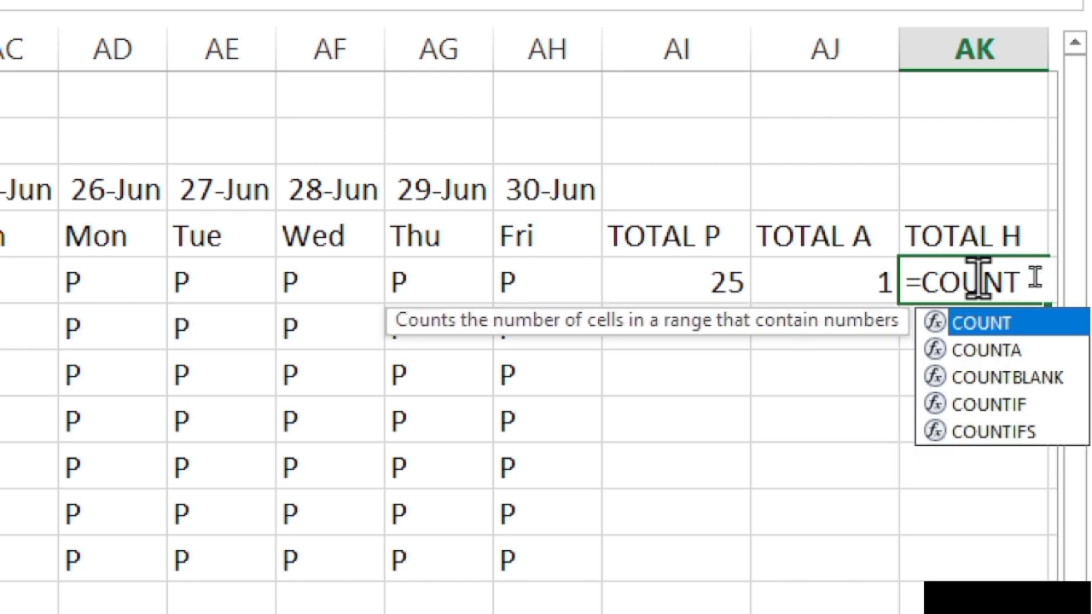
text(IF)
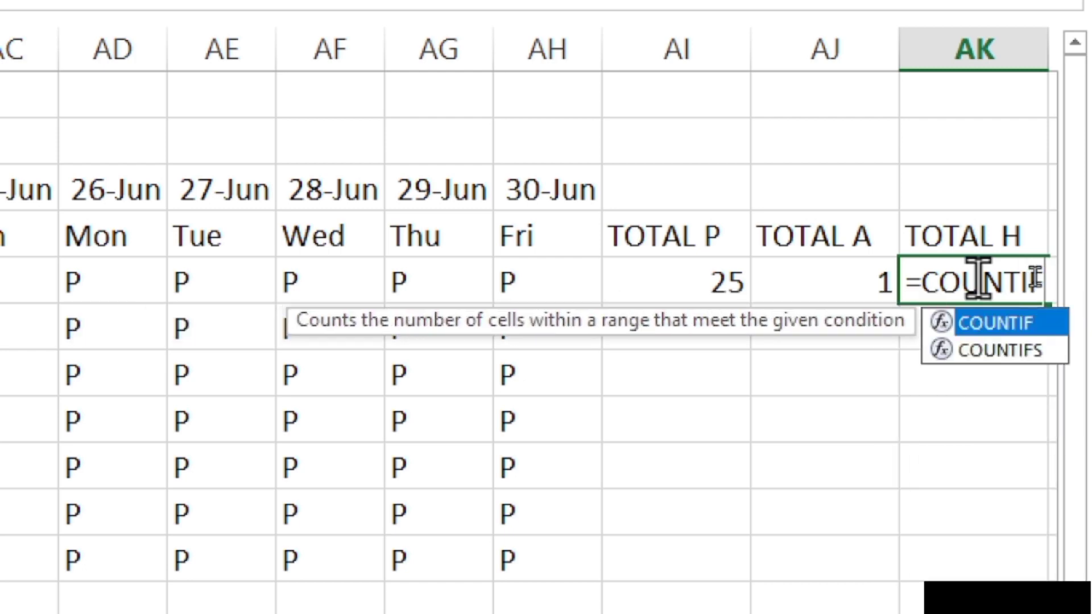
text(()
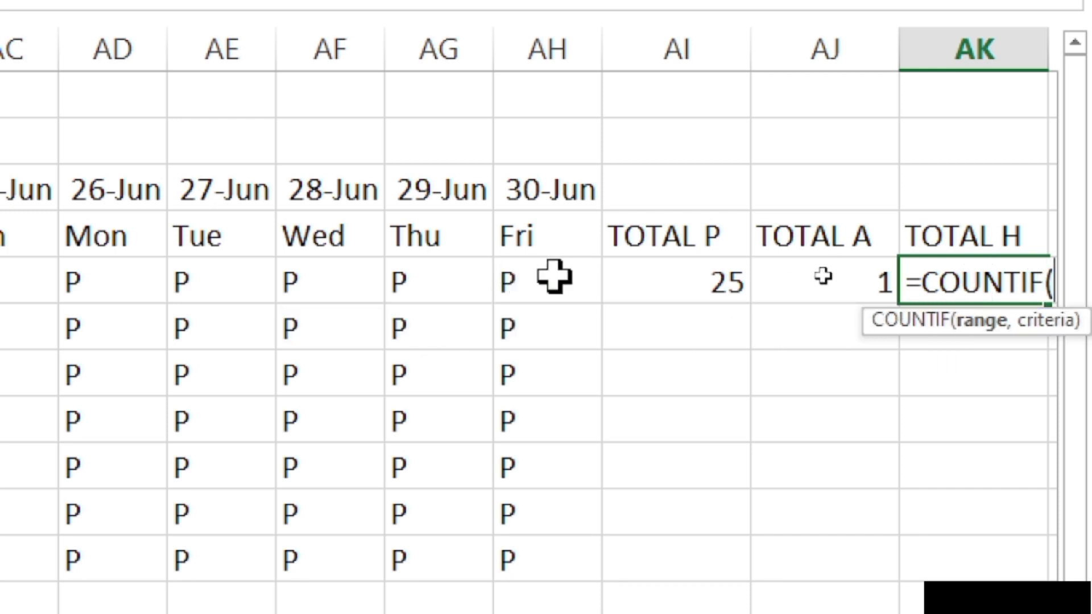
drag(554, 277, 7, 253)
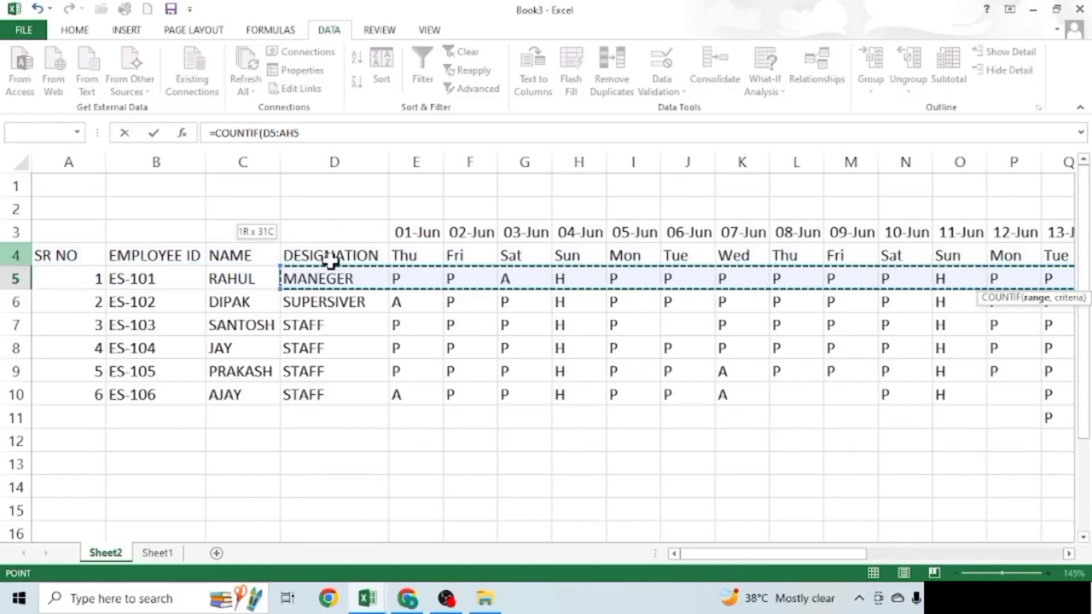
mouse_move(7, 254)
mouse_down()
mouse_move(418, 260)
mouse_move(415, 286)
mouse_up()
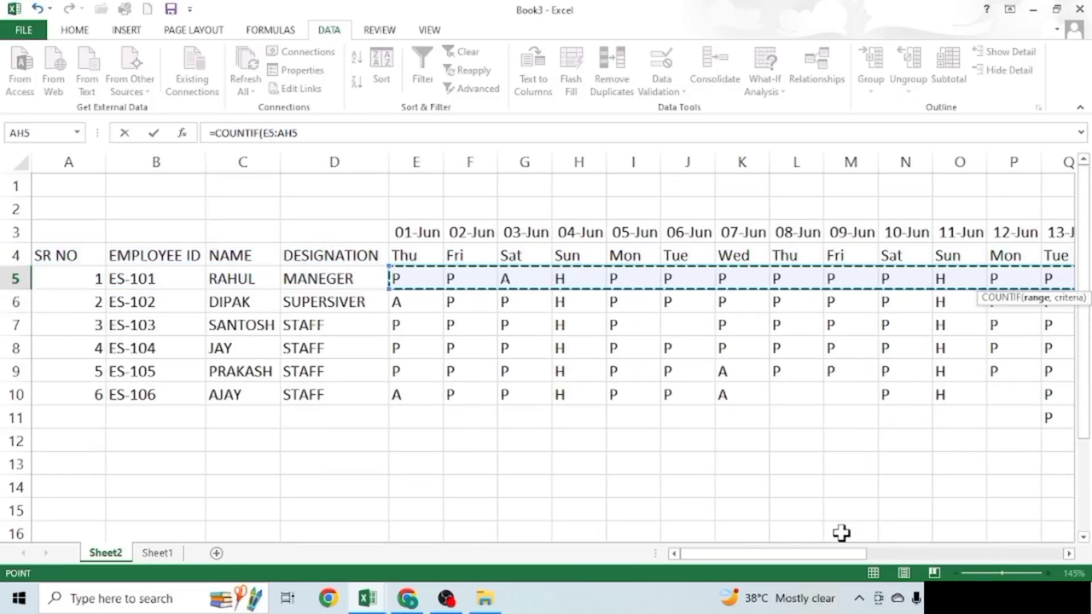
drag(830, 554, 1032, 566)
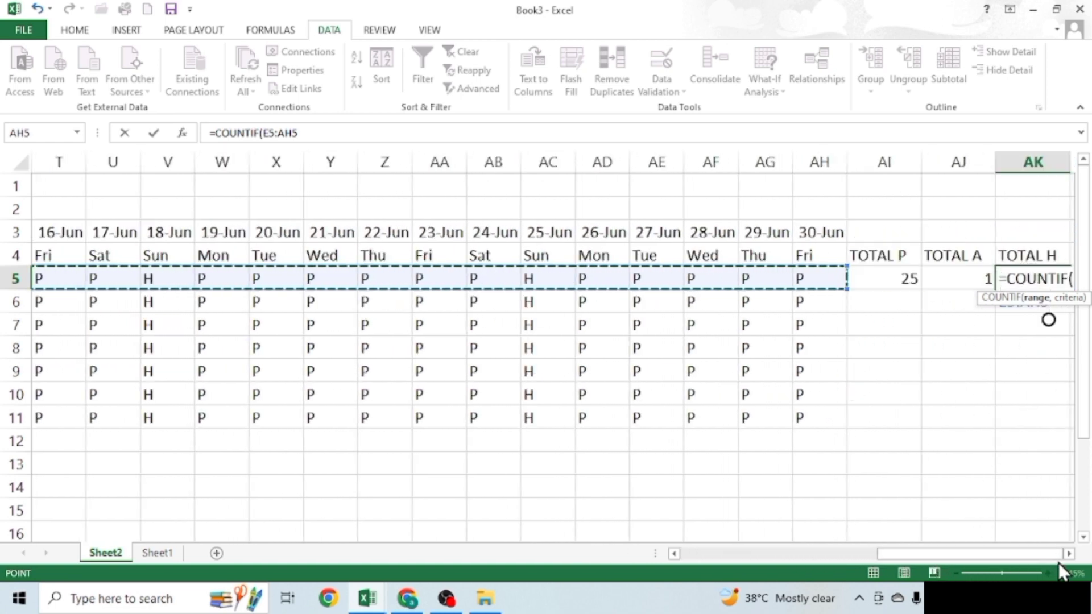
click(1068, 555)
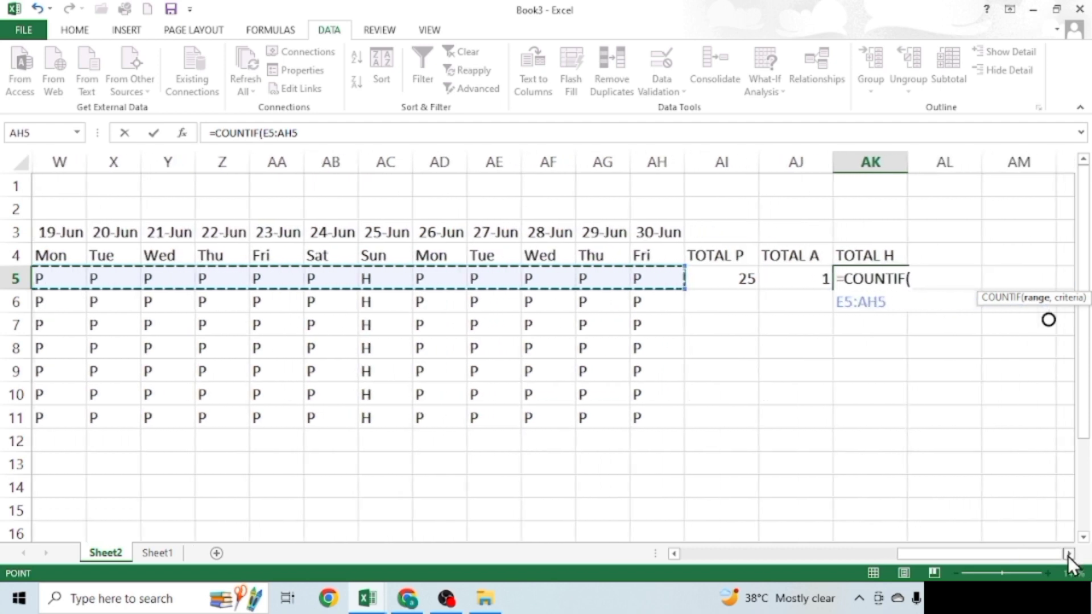
click(1068, 555)
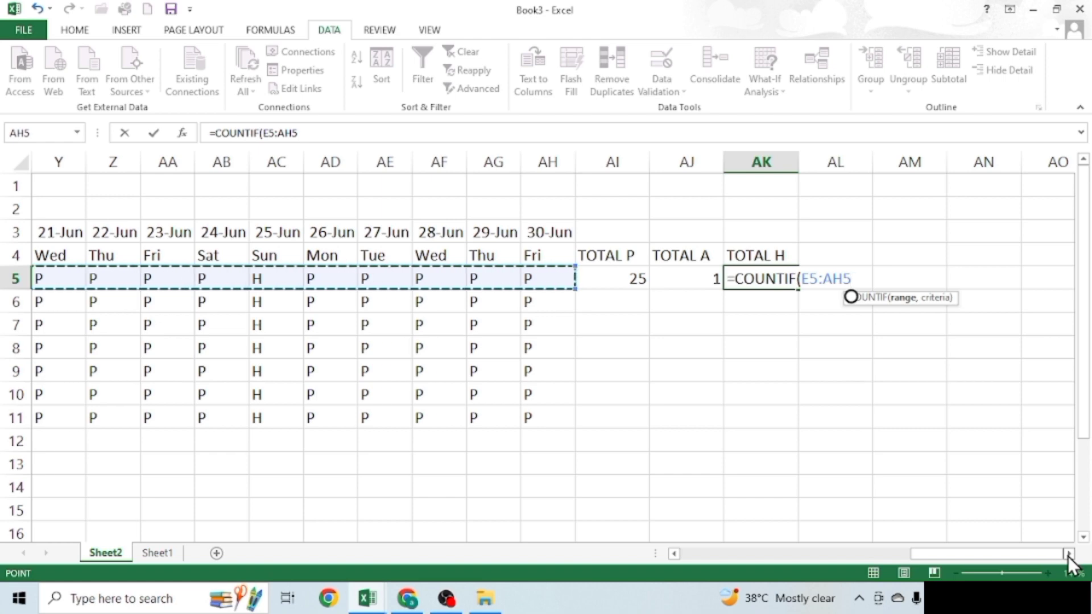
text(,)
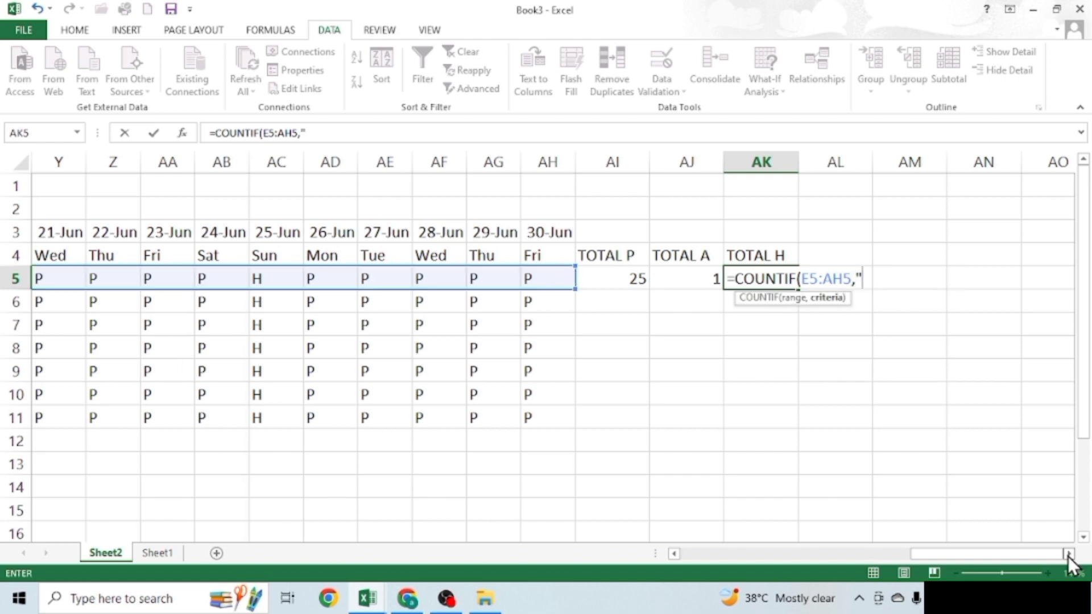
text(H")
text())
key(Return)
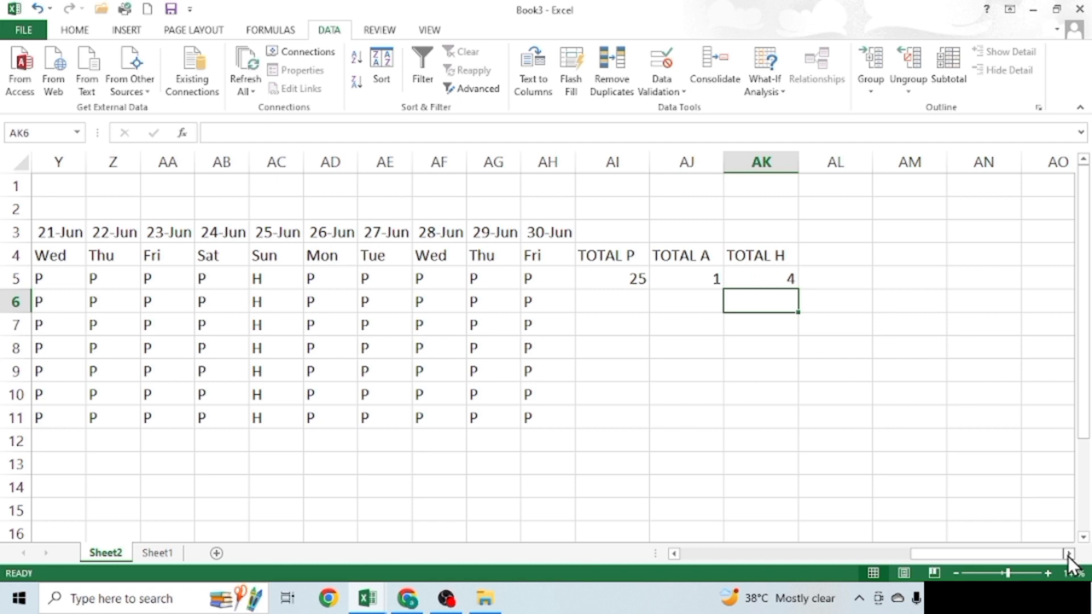
- Put TOTAL DAYS in AL4, autofit column AL, and begin a formula in AL5
click(848, 253)
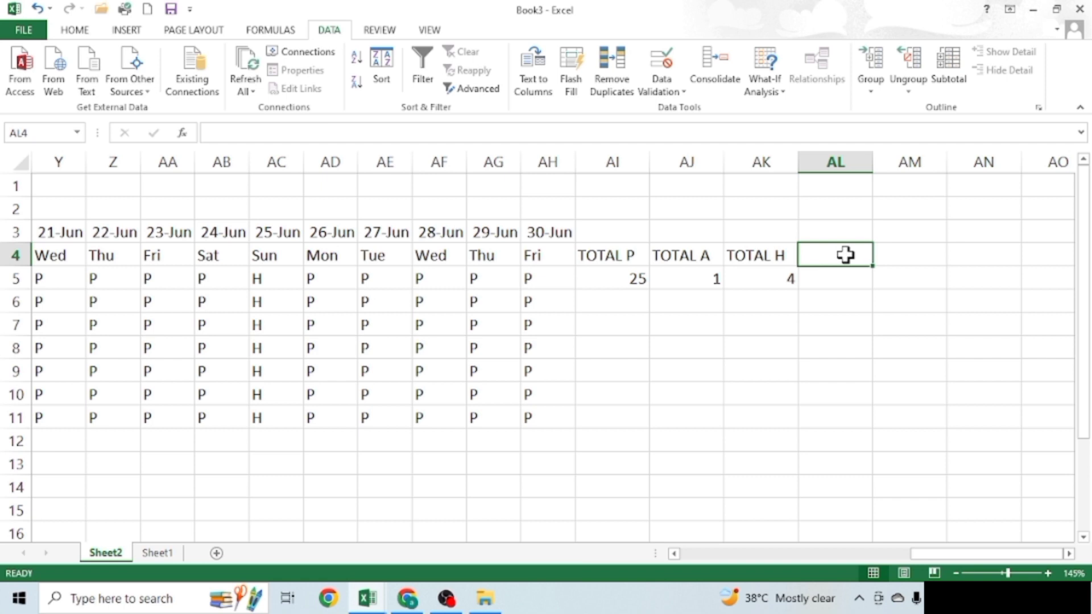
text(TOTAL DA)
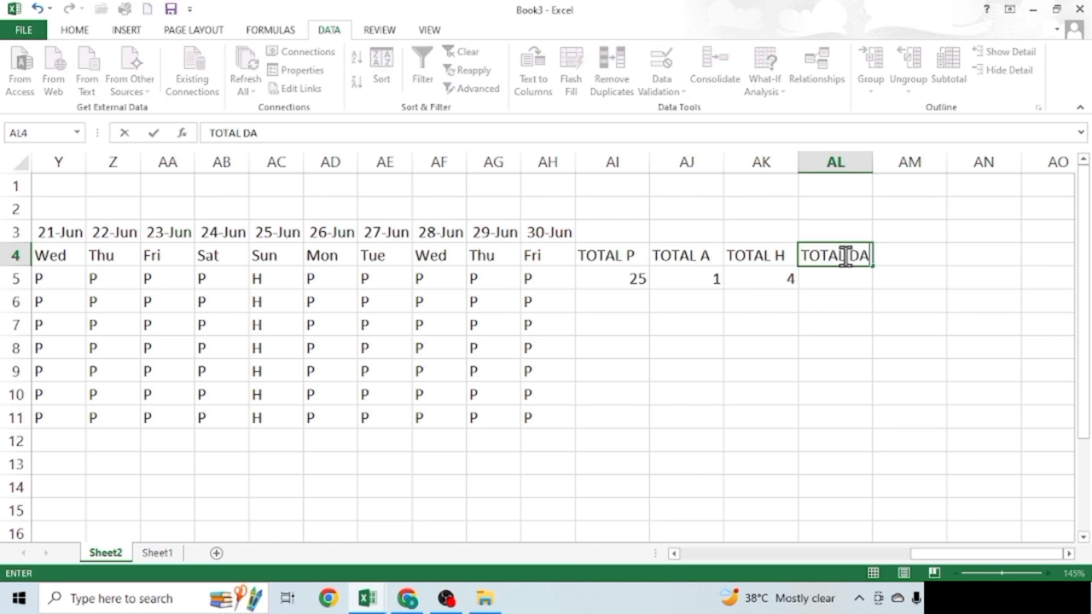
text(YS)
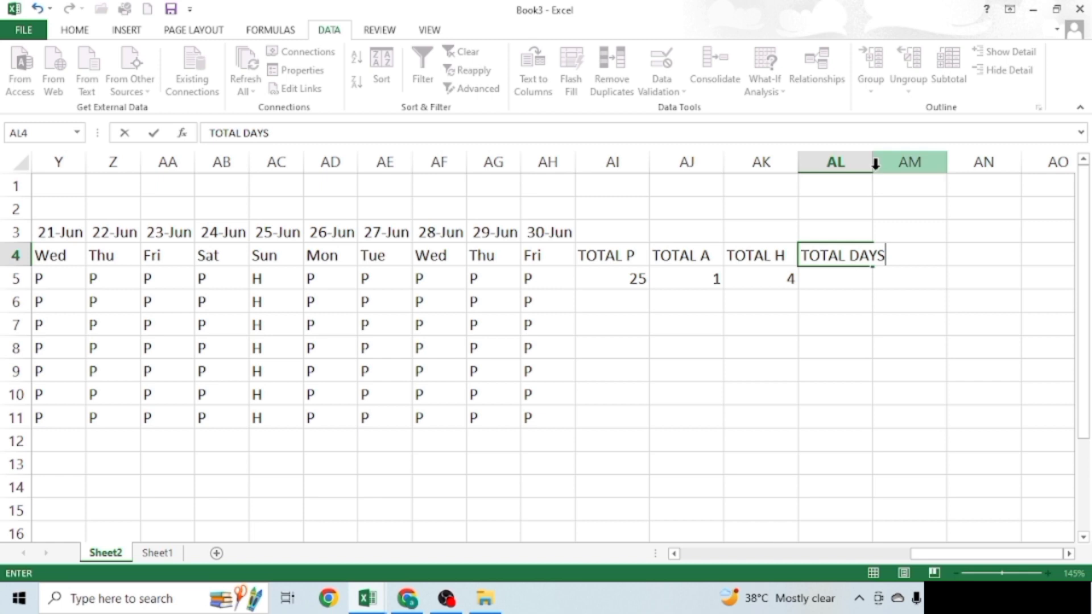
click(872, 163)
double_click(873, 163)
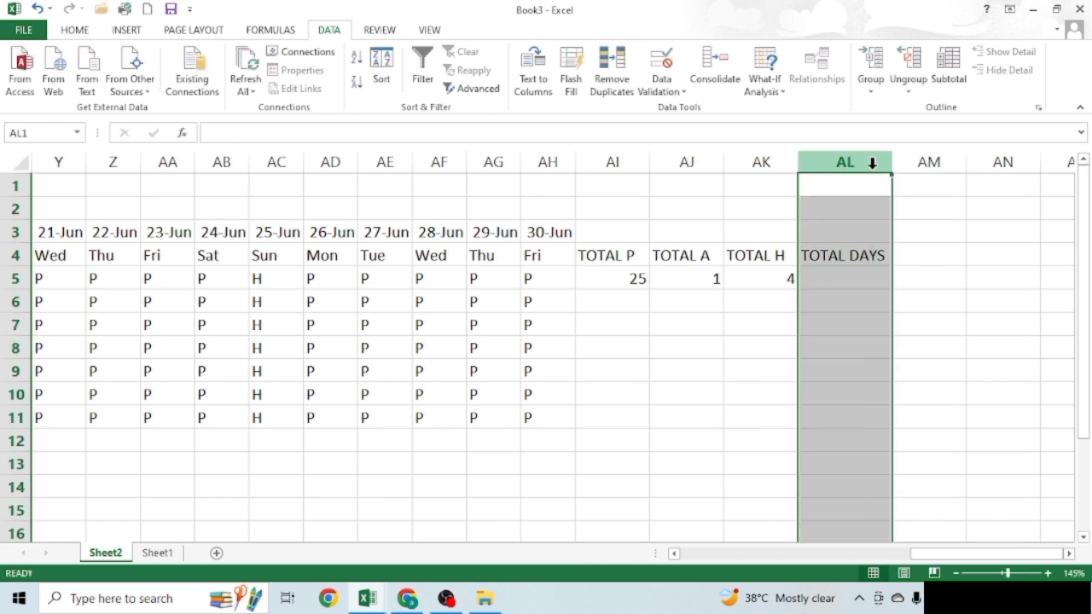
click(853, 278)
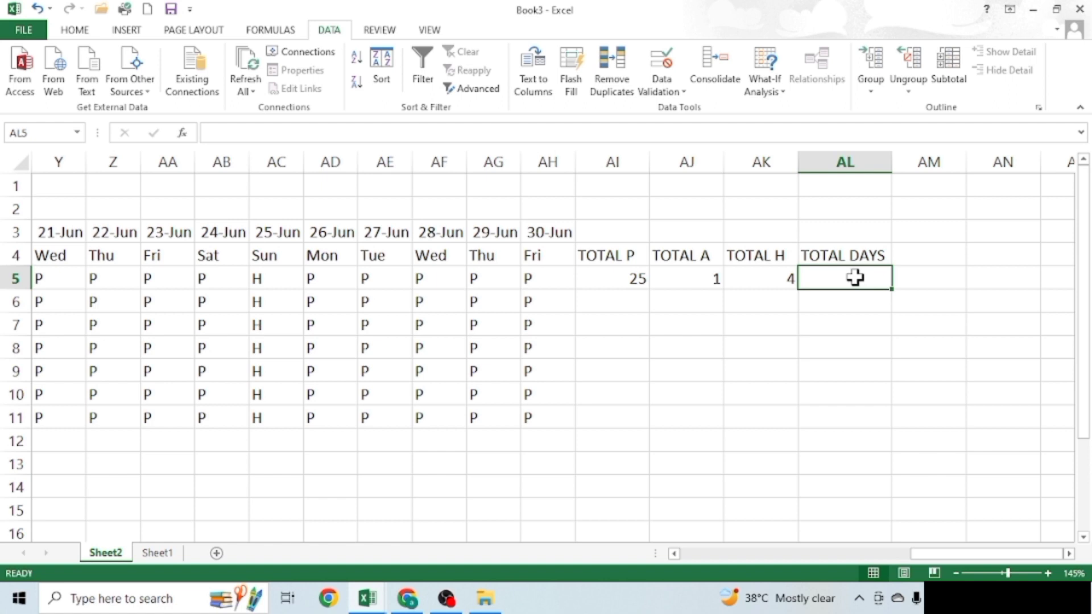
text(=)
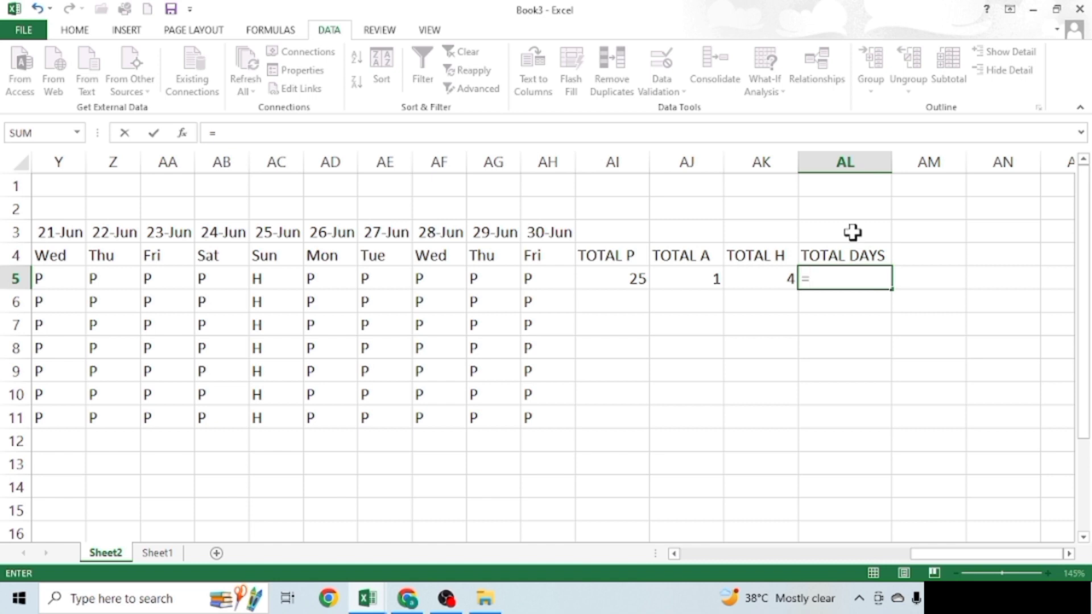
- Enter =SUM(AI5:AK5) in AL5 so row 5's TOTAL DAYS reads 30
text(SUM()
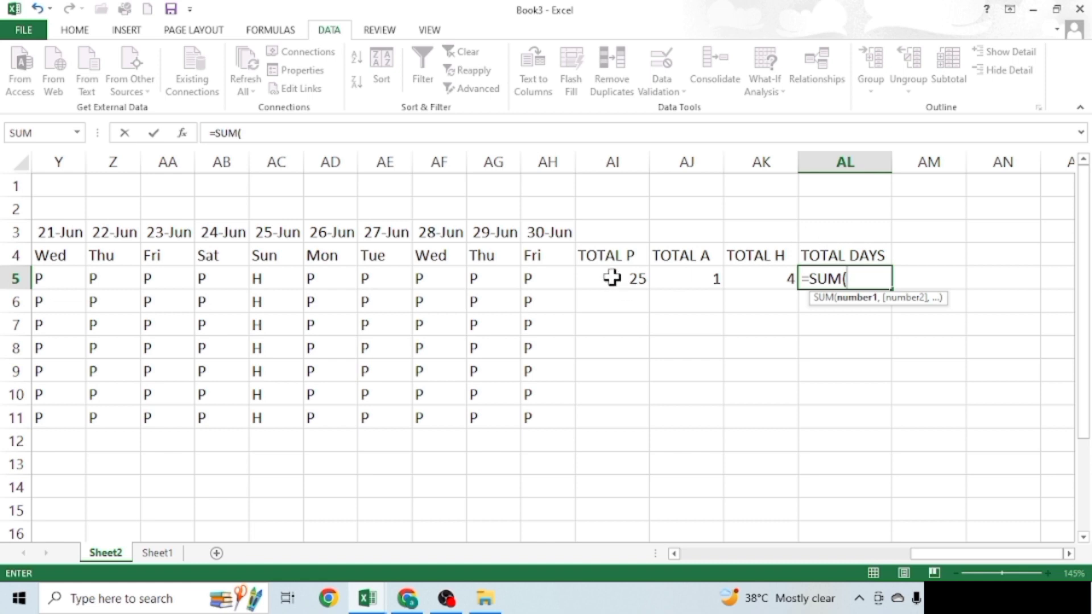
drag(612, 276, 739, 284)
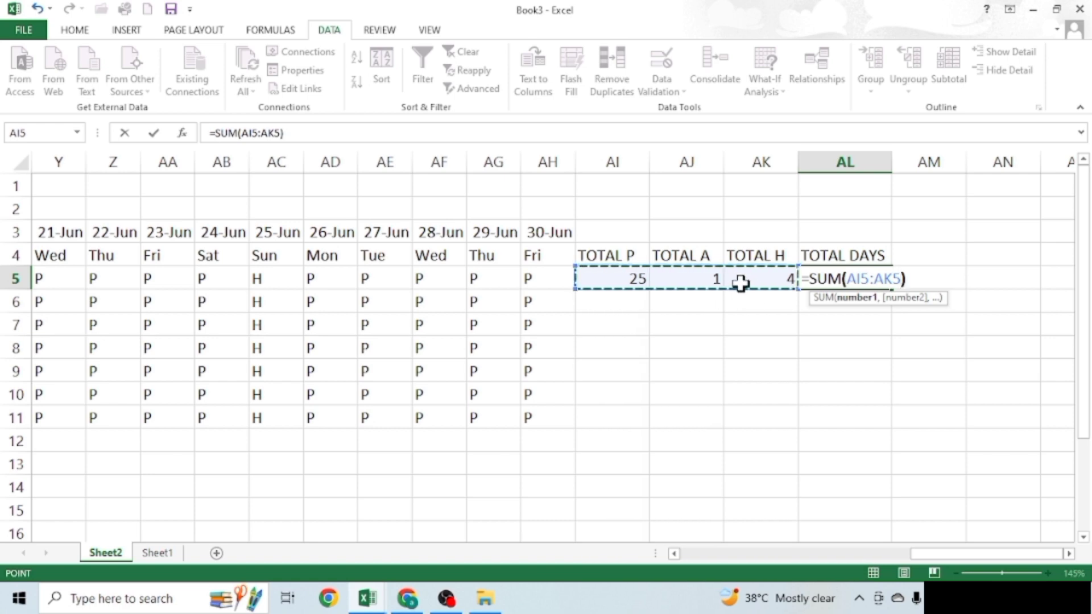
key(Return)
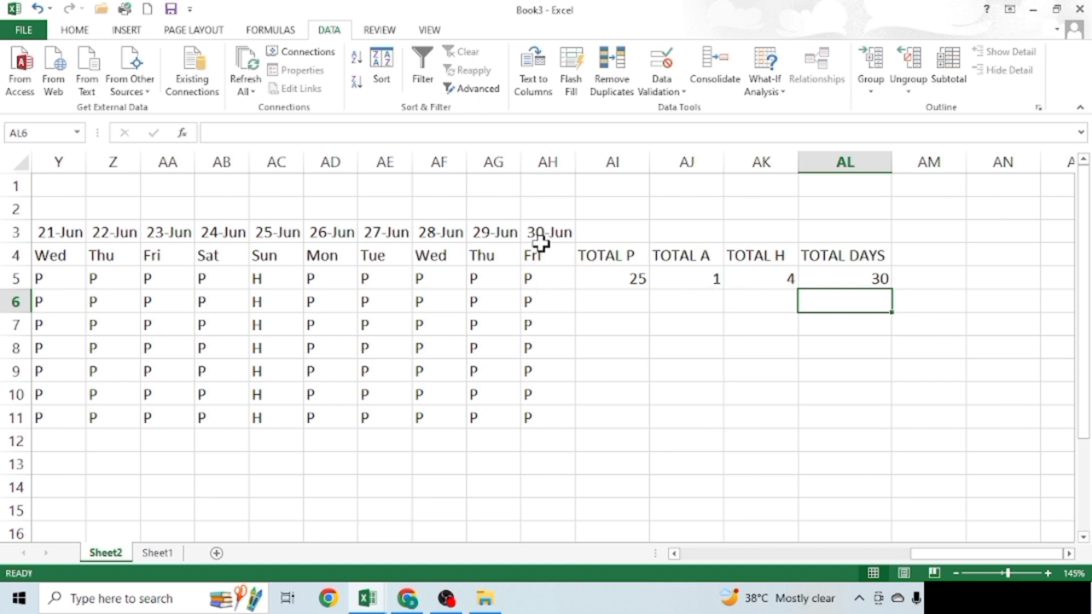
- Clear the P from AH5, leaving the 30-Jun entry in row 5 blank
click(531, 277)
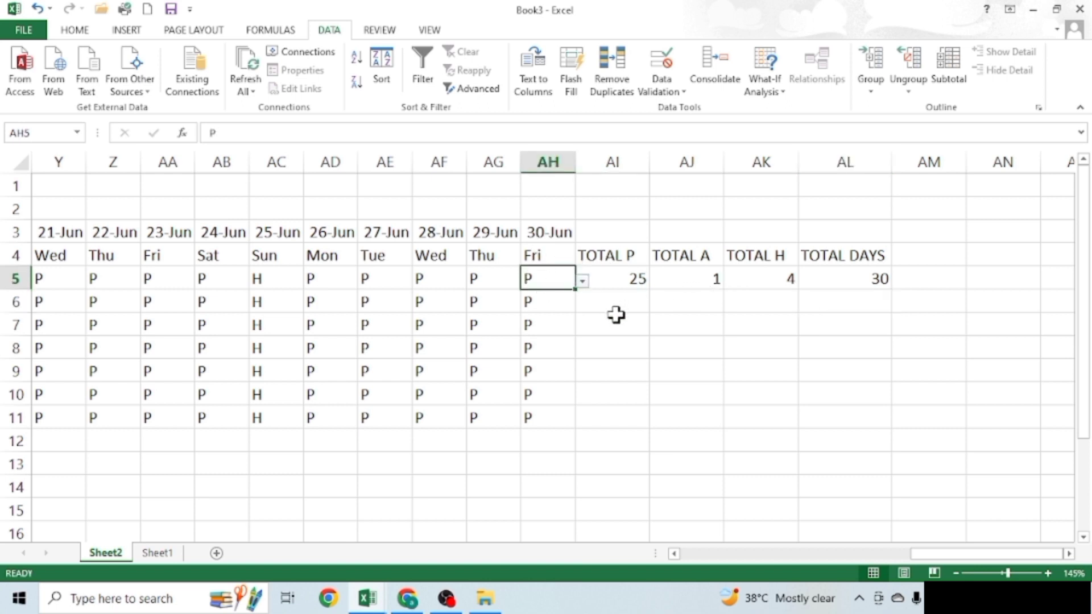
key(BackSpace)
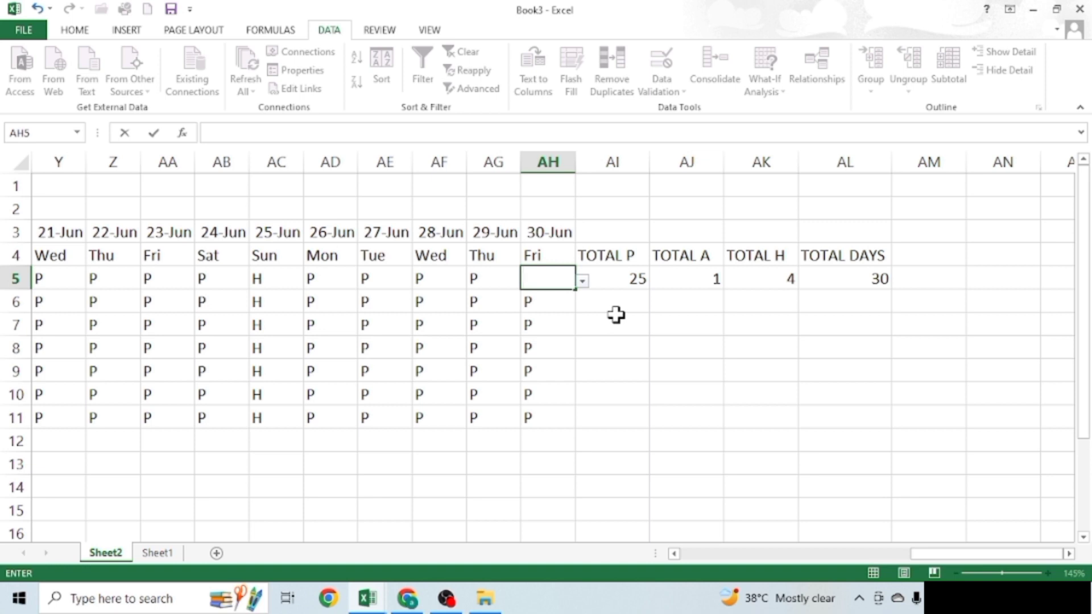
key(Return)
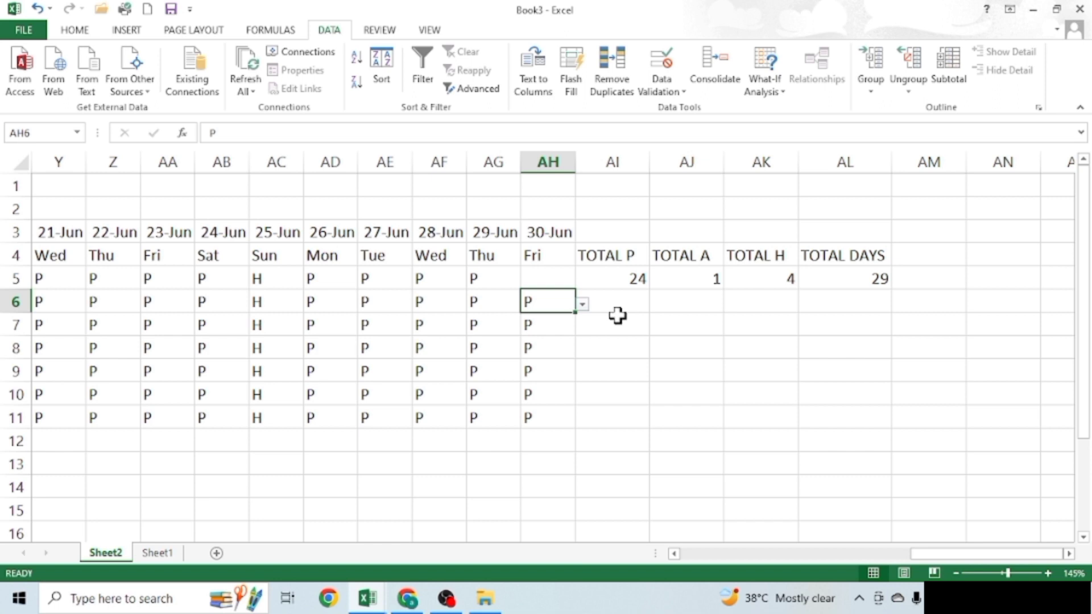
- Copy the AI5:AL5 COUNTIF and SUM totals down through row 11
mouse_move(633, 277)
mouse_down()
mouse_move(869, 280)
mouse_move(888, 427)
mouse_up()
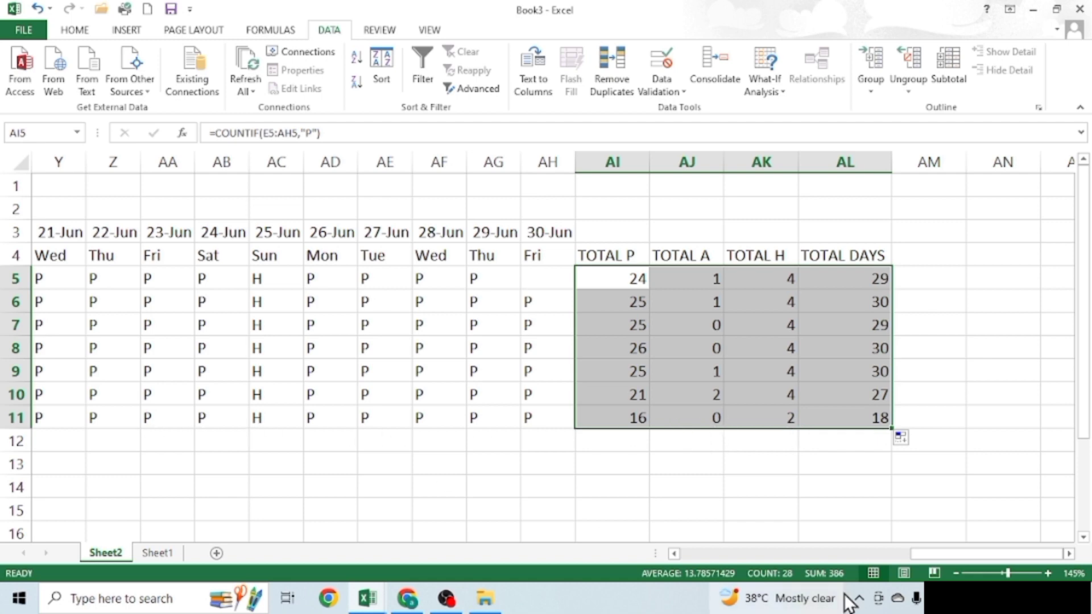
drag(969, 553, 810, 558)
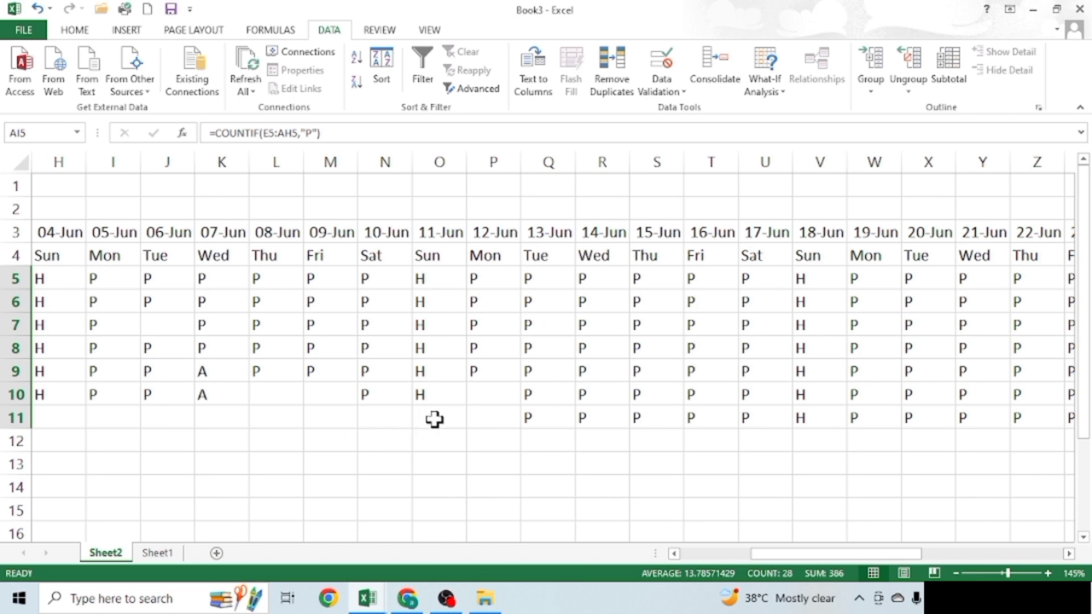
mouse_move(863, 559)
mouse_down()
mouse_move(800, 558)
mouse_move(1016, 559)
mouse_up()
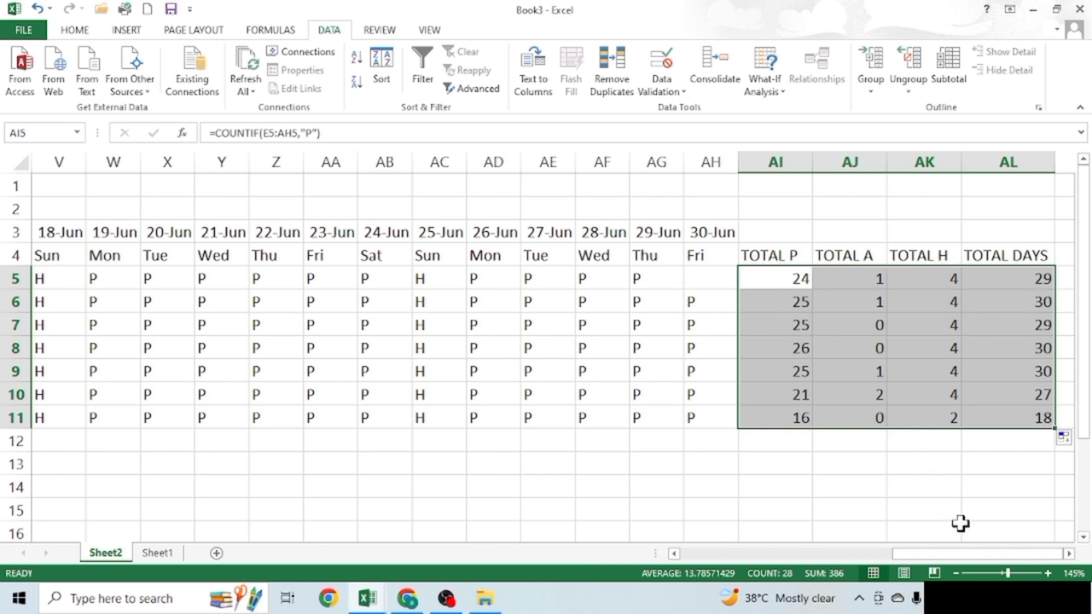
drag(1000, 555, 793, 554)
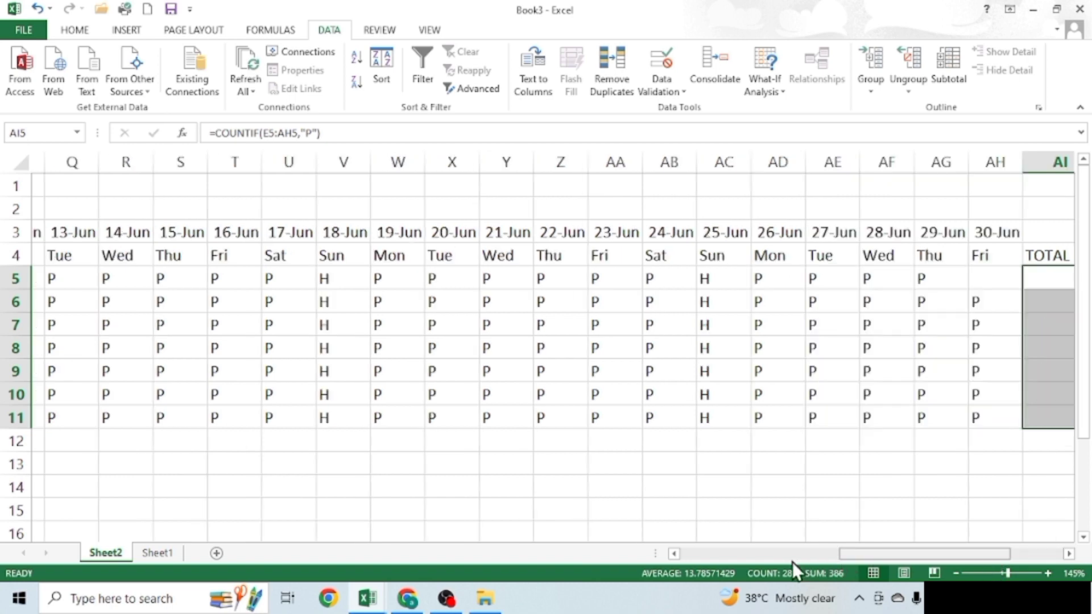
mouse_move(63, 186)
mouse_down()
mouse_move(103, 207)
mouse_move(387, 208)
mouse_move(946, 236)
mouse_move(1086, 199)
mouse_move(882, 207)
mouse_move(971, 205)
mouse_up()
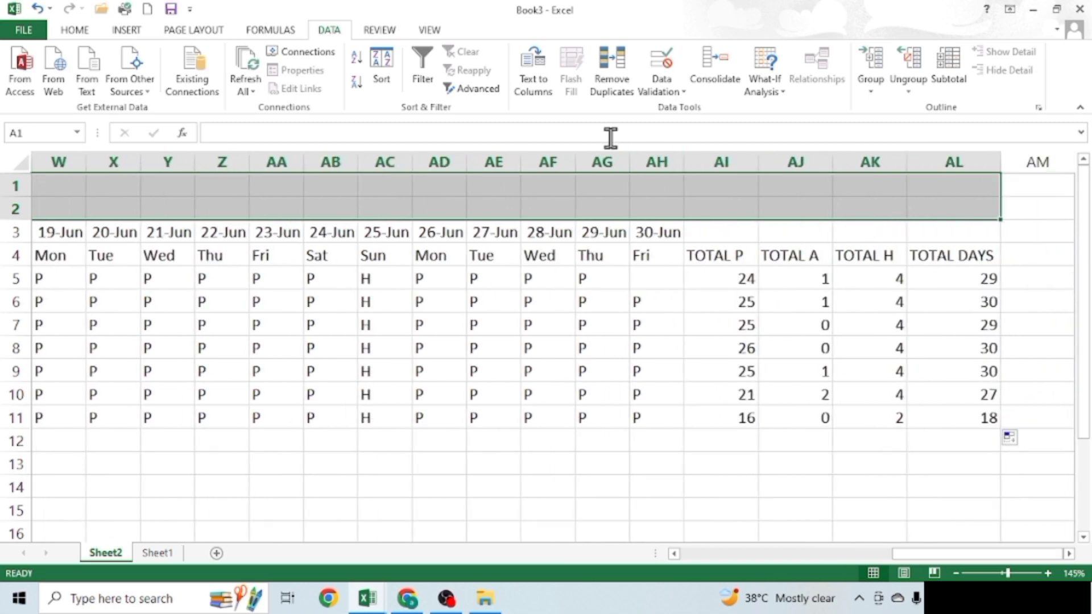
- Merge and centre A1:AL2 on the Home tab and enter the title ATTENDANCE SHEET
click(78, 31)
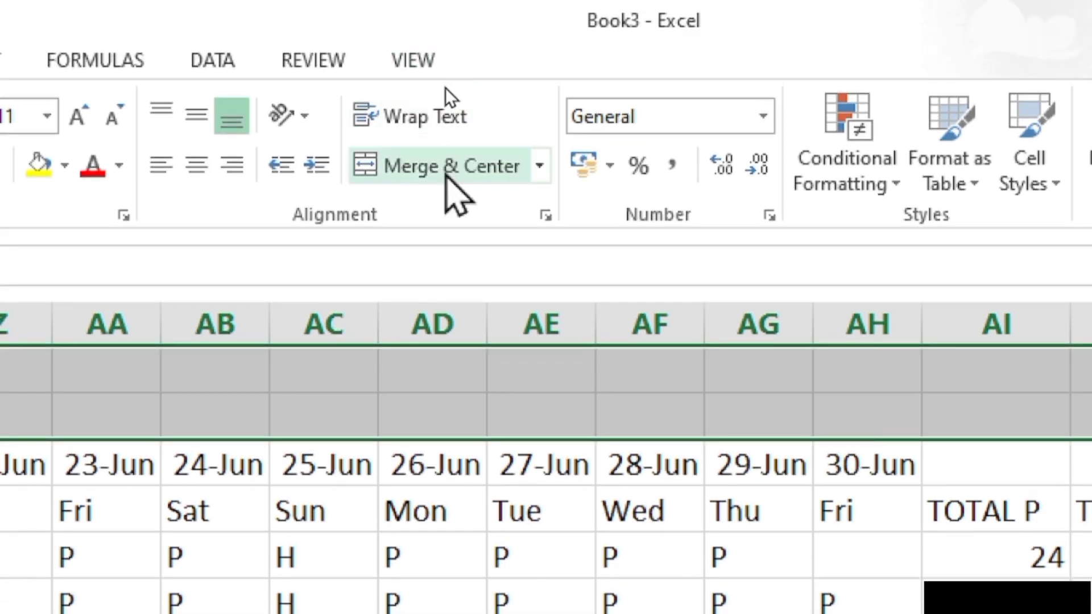
click(446, 177)
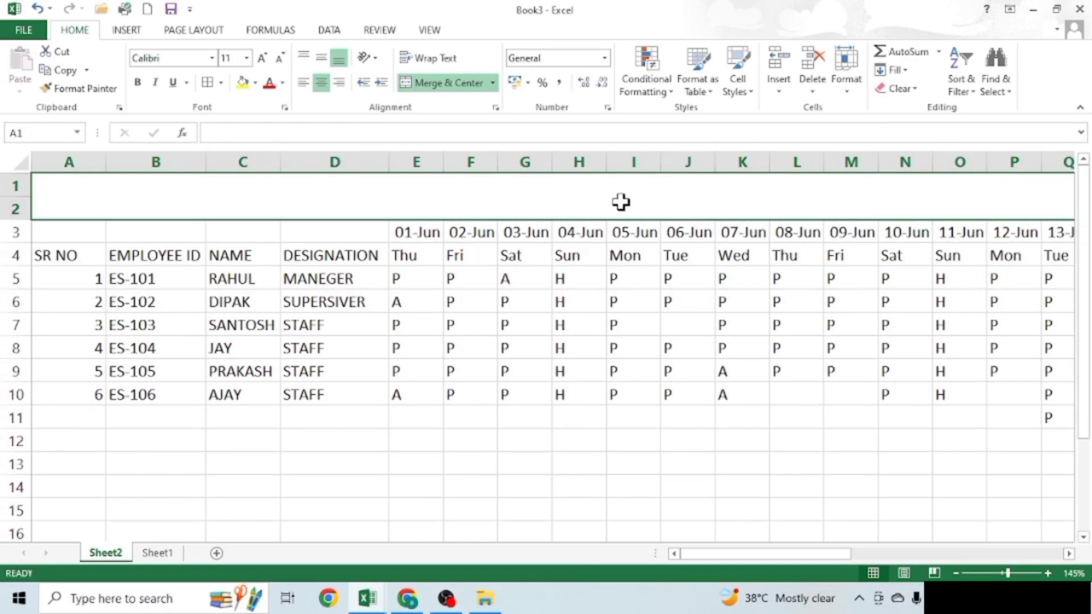
text(ATTE)
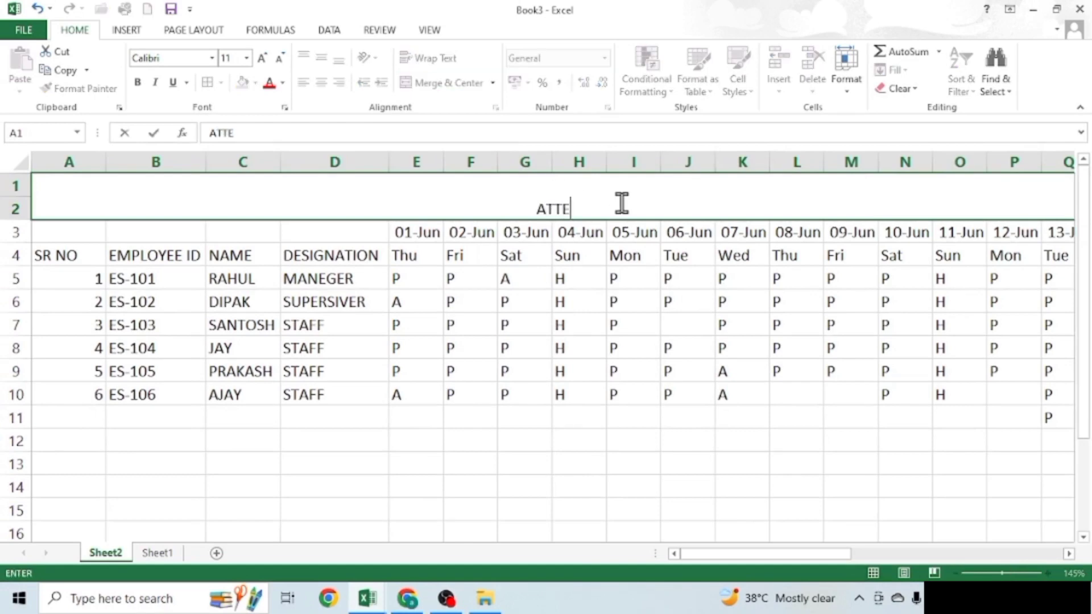
text(NDANCE)
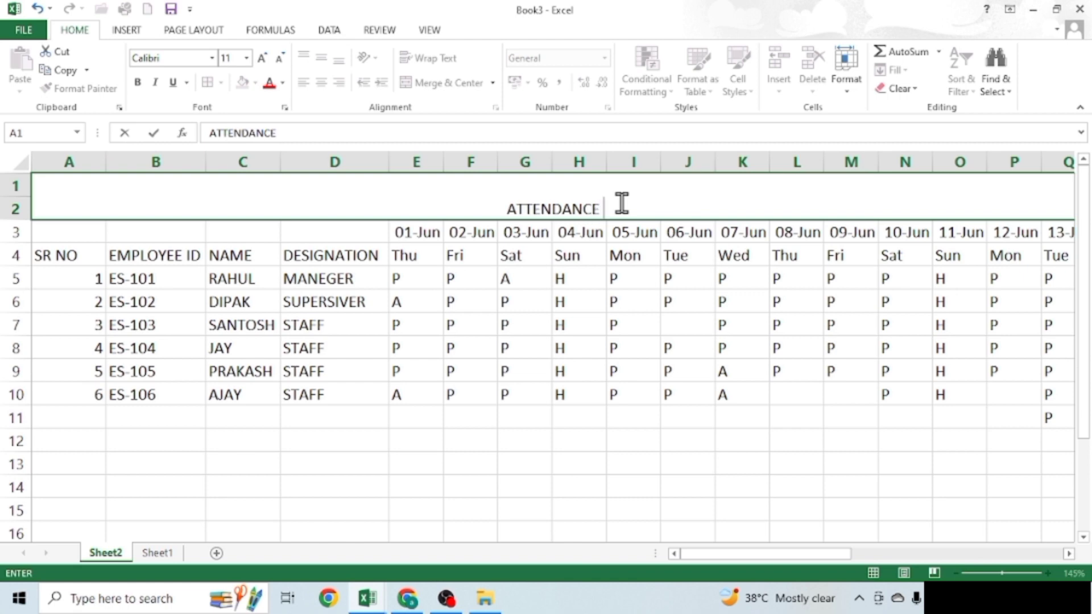
text( SHEET)
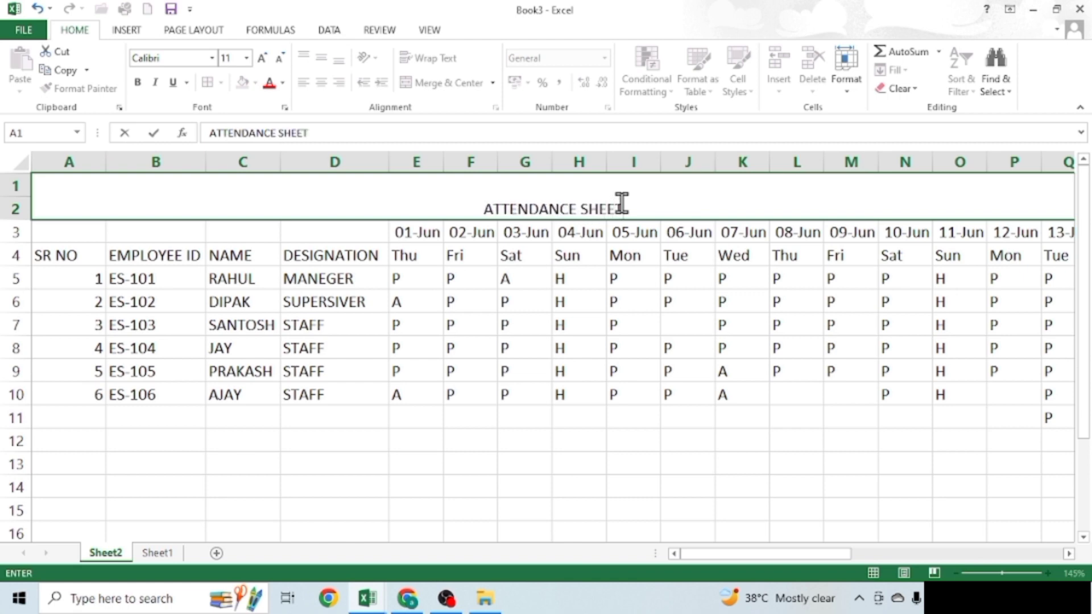
click(680, 203)
- Increase the ATTENDANCE SHEET title font in stages through 18, 22 and 24 to 28
click(638, 227)
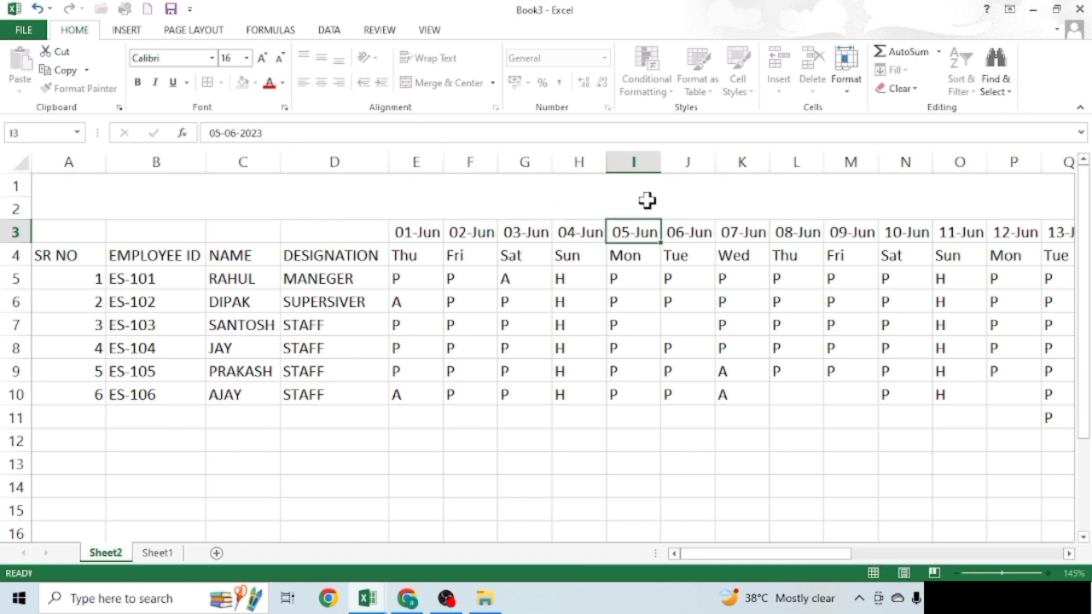
click(647, 200)
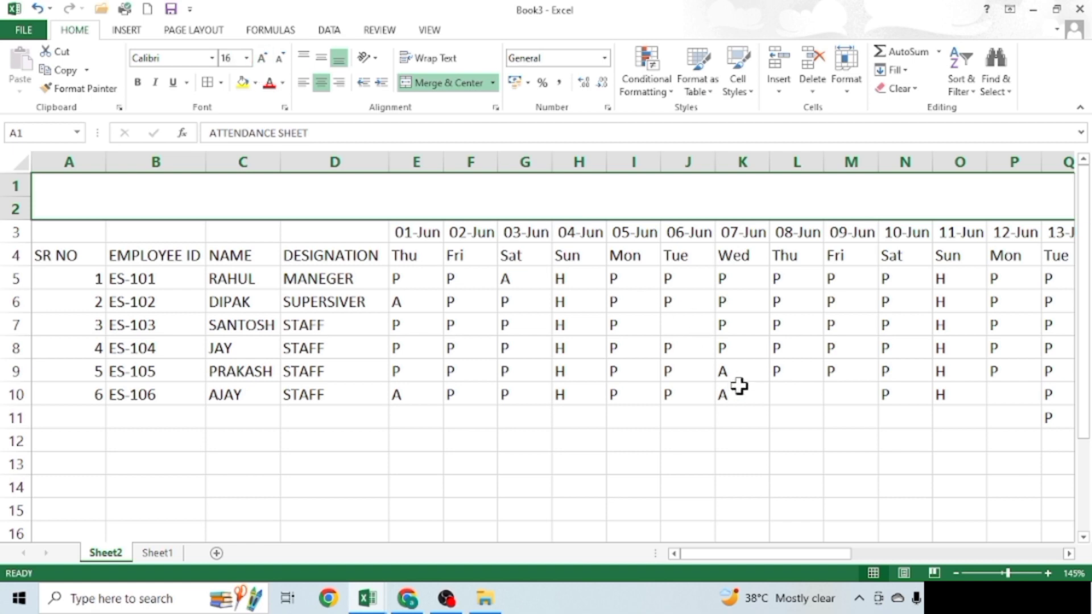
mouse_move(751, 553)
mouse_down()
mouse_move(865, 543)
mouse_move(894, 552)
mouse_up()
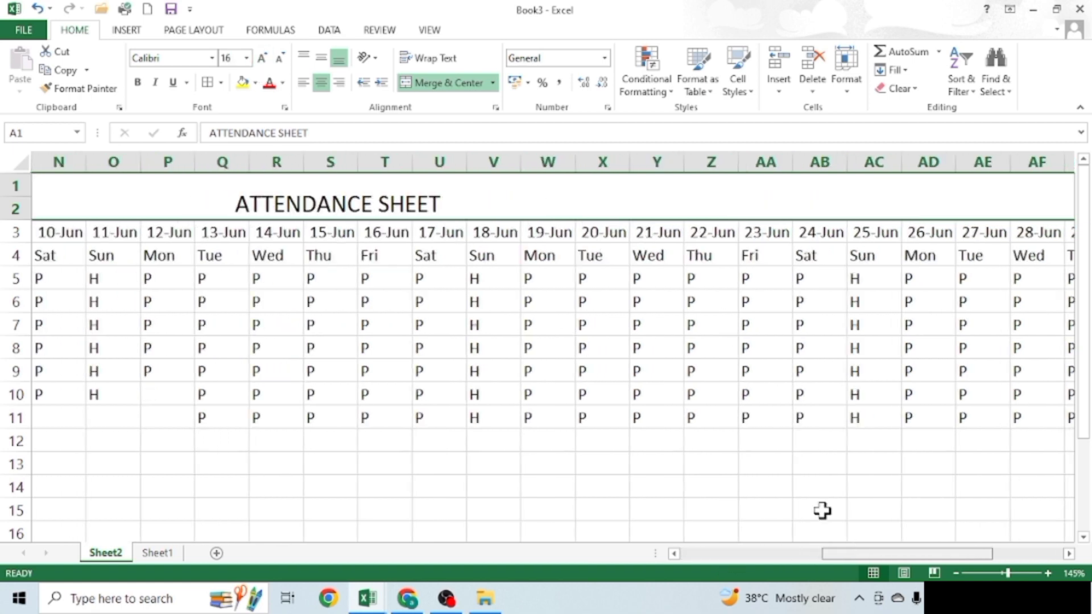
click(263, 57)
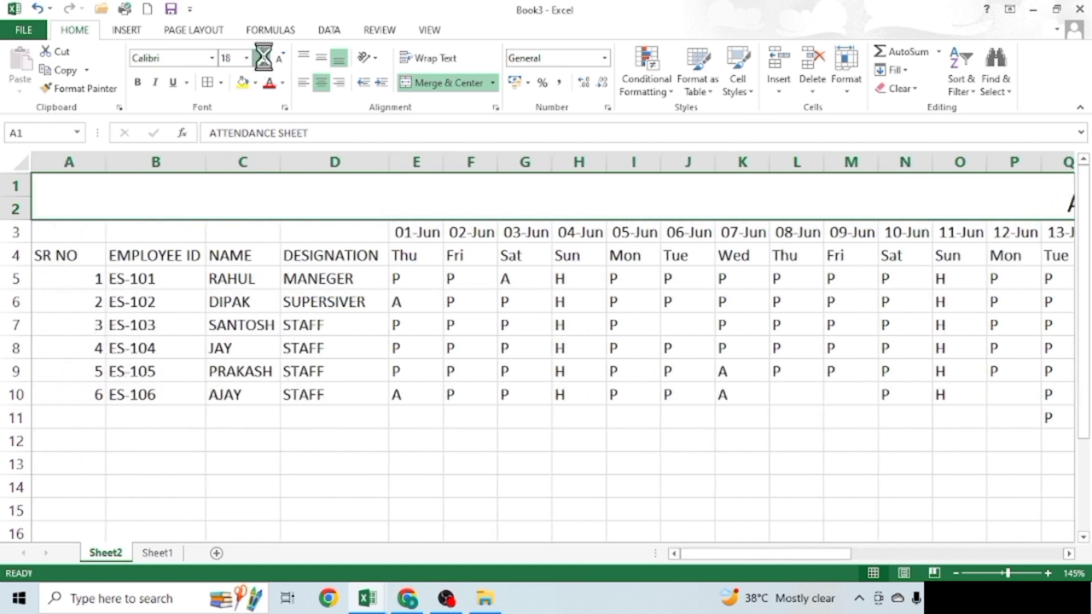
click(263, 57)
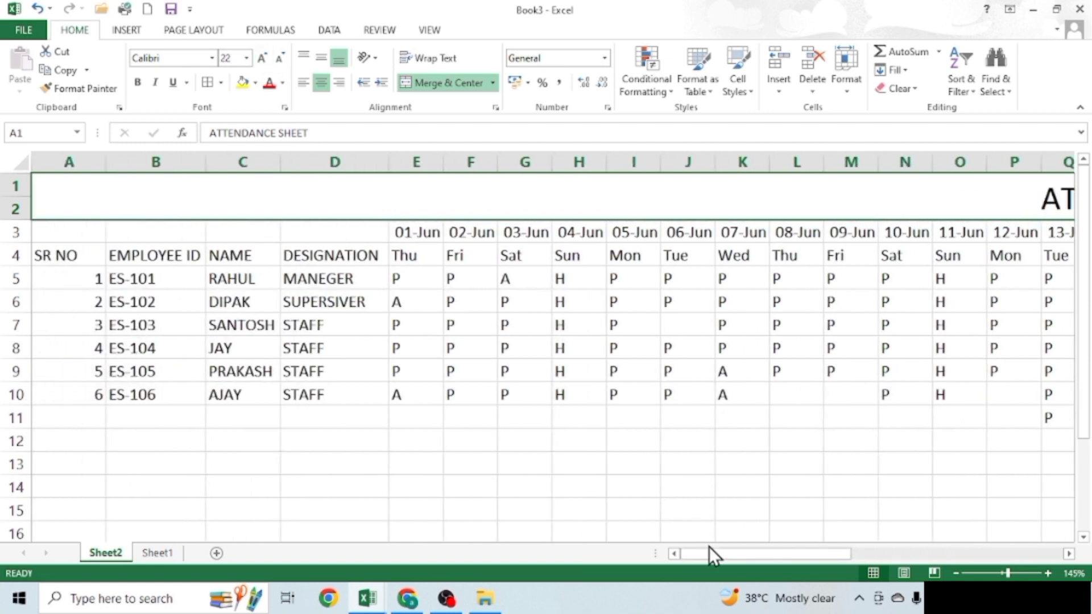
drag(711, 553, 861, 553)
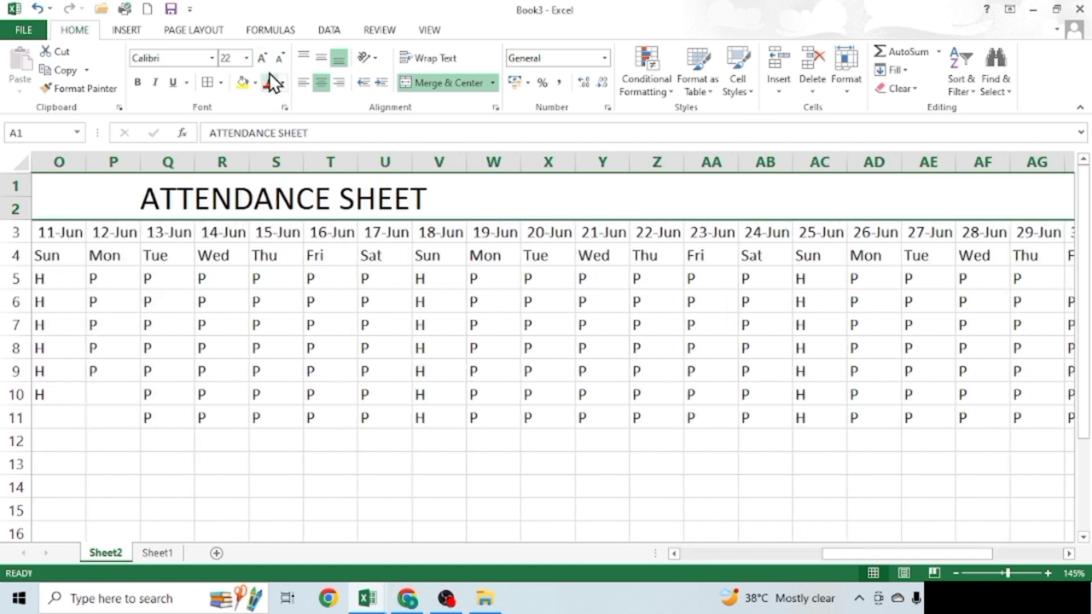
click(262, 58)
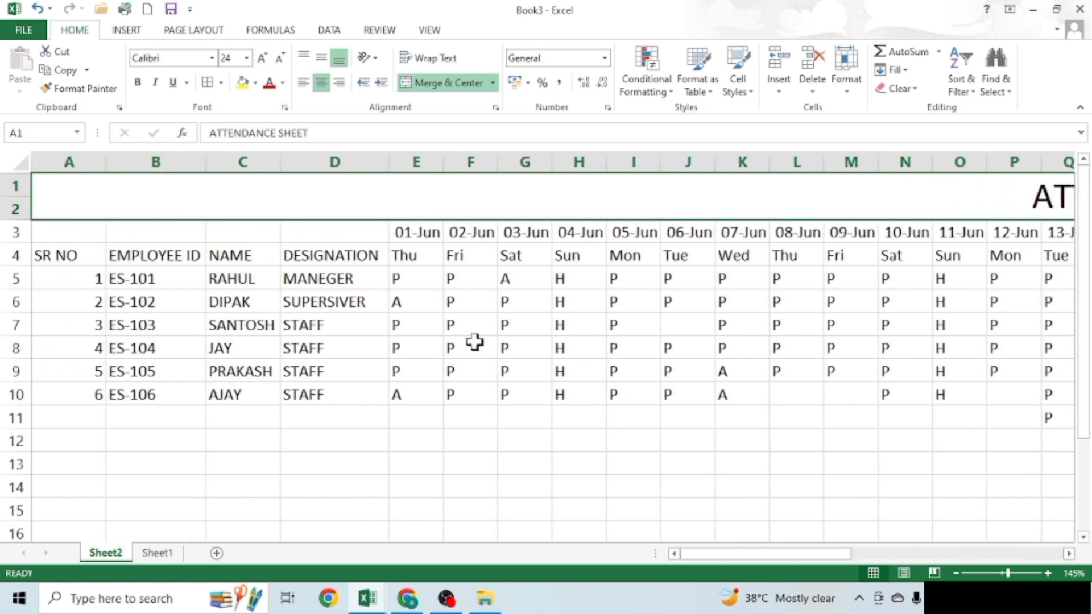
ctrl+scroll(495, 385, down, 3)
ctrl+scroll(503, 364, down, 1)
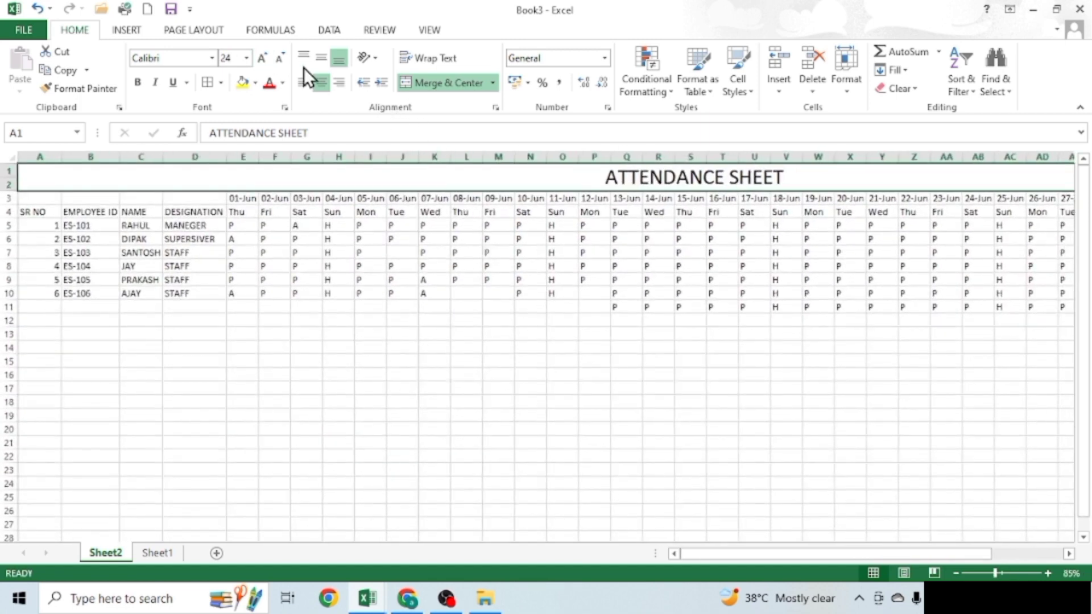
click(261, 61)
click(261, 61)
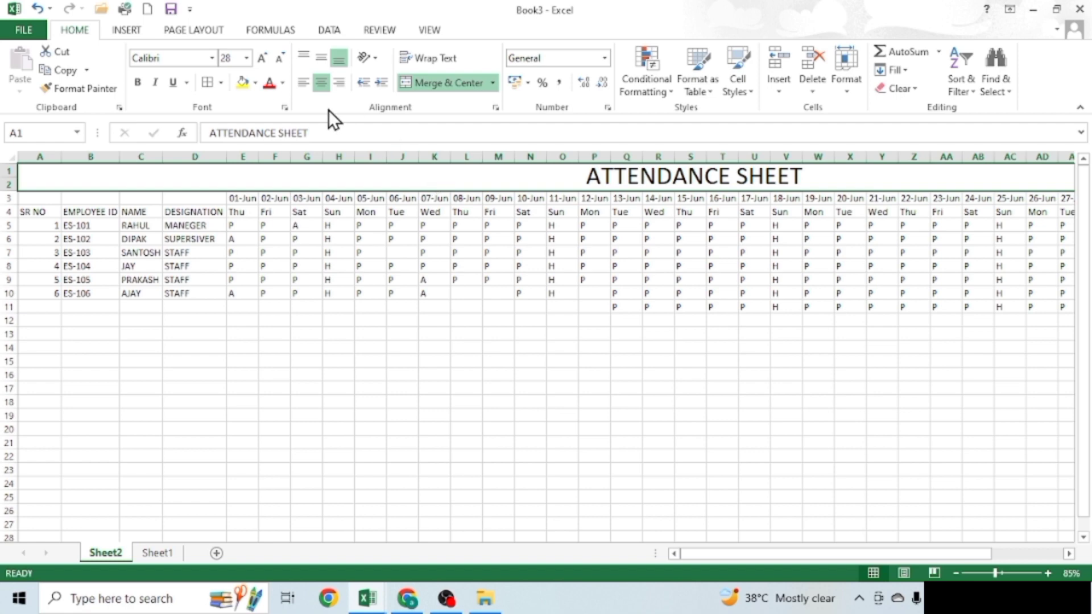
- Fill the title band blue and merge cells A3:D3 into one centred cell
click(256, 83)
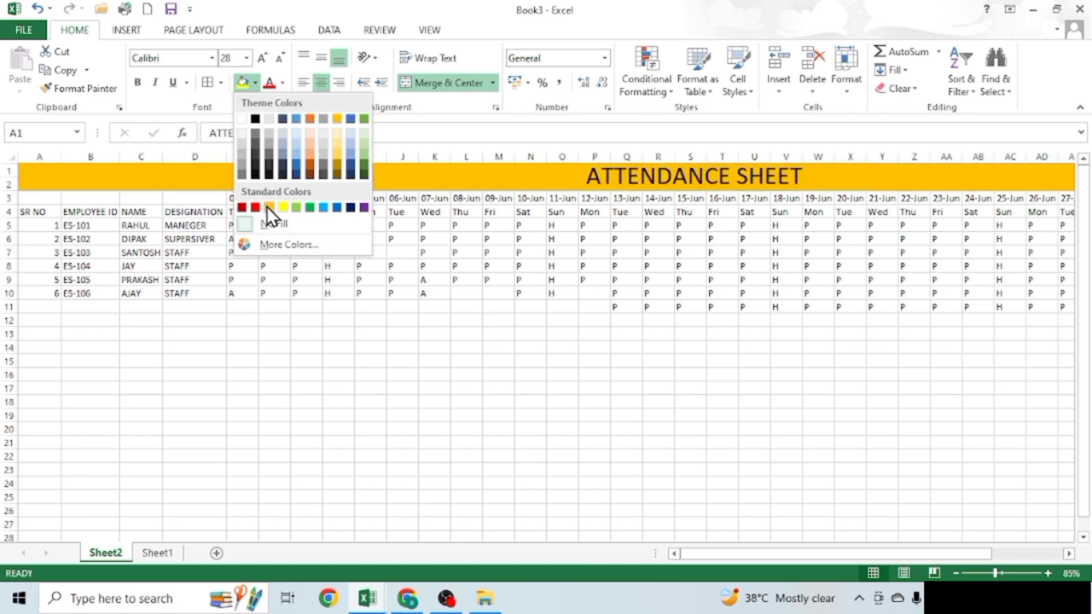
click(295, 168)
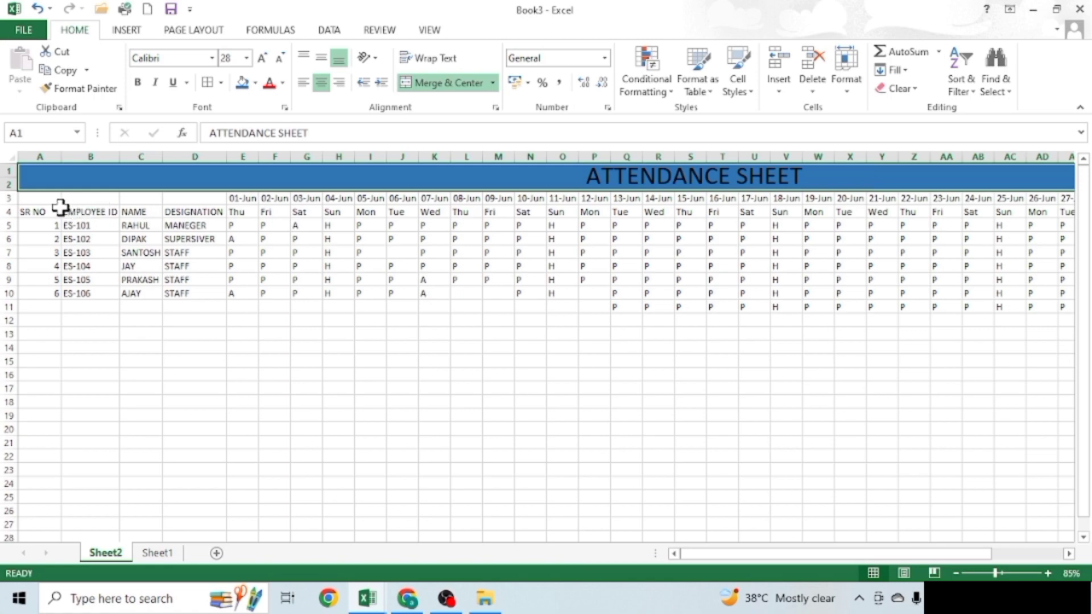
drag(45, 200, 216, 201)
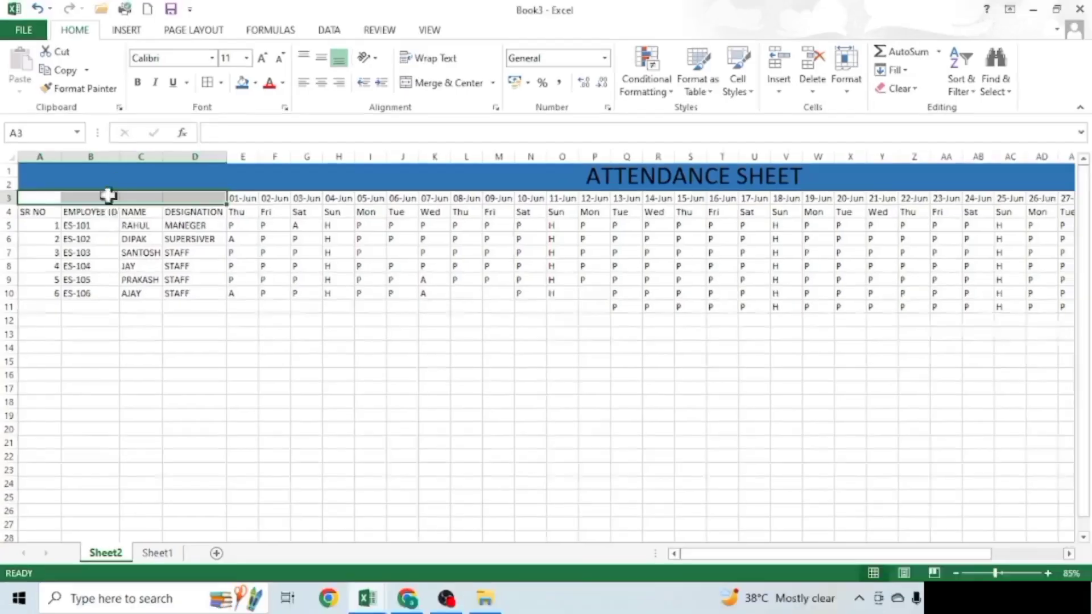
click(438, 86)
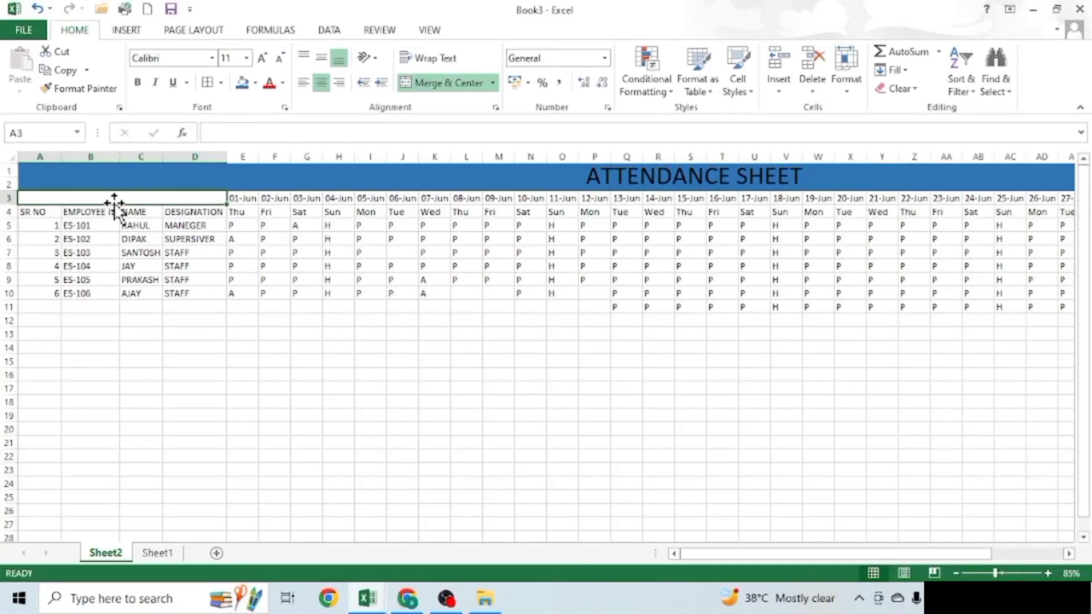
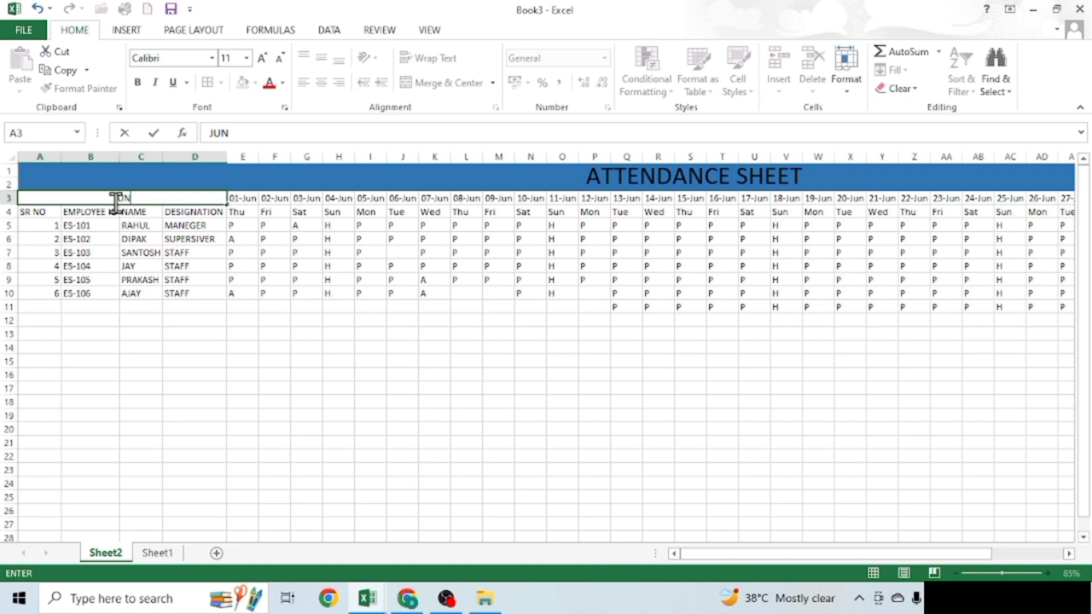
- Fill the merged JUN header cell yellow
click(87, 225)
ctrl+scroll(90, 213, up, 2)
ctrl+scroll(90, 213, up, 1)
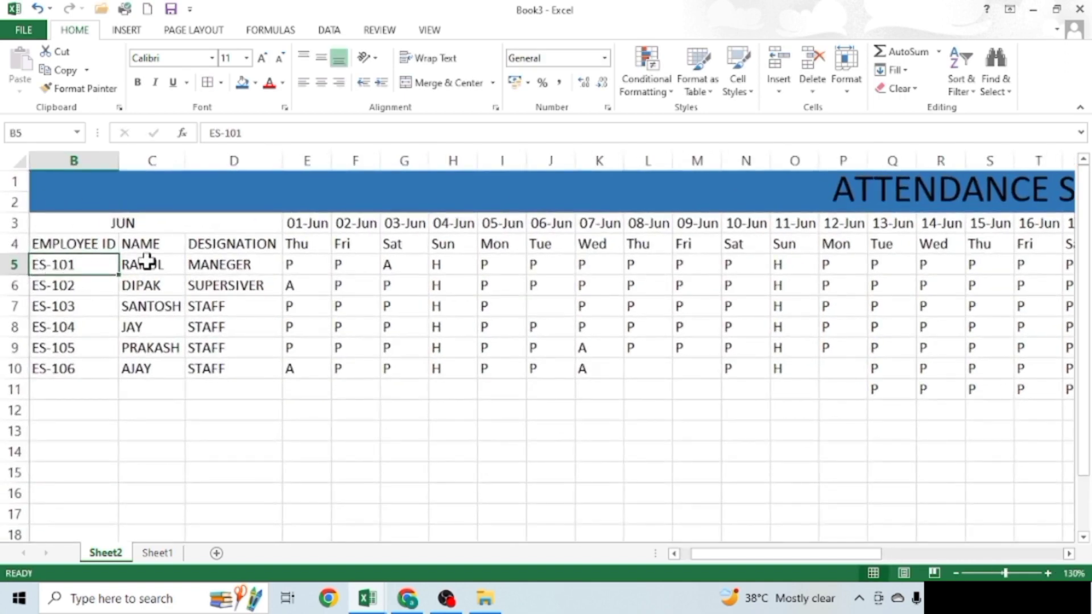
drag(784, 554, 773, 554)
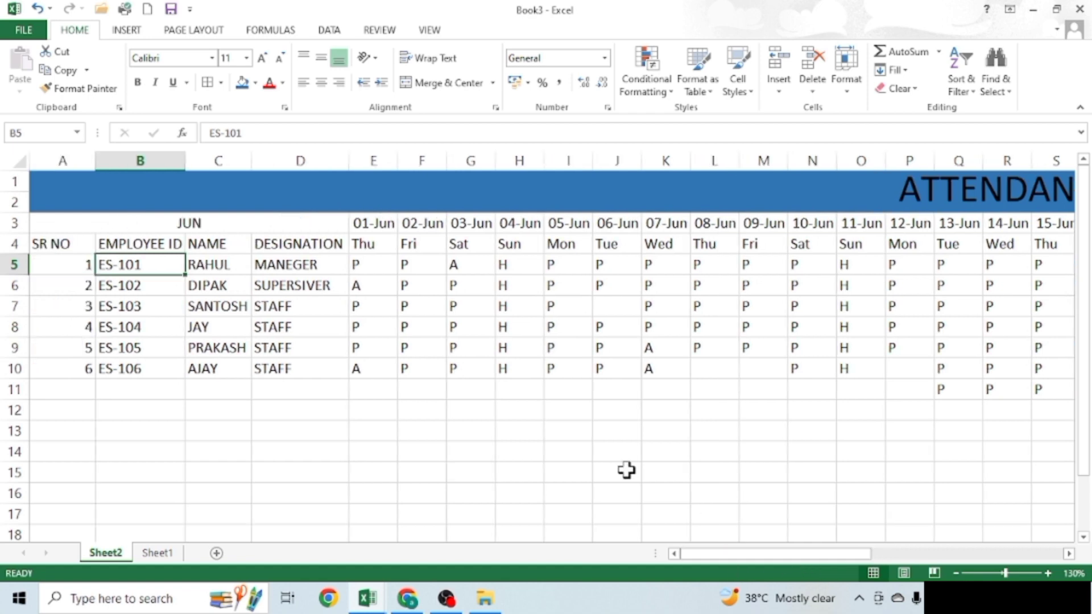
click(147, 224)
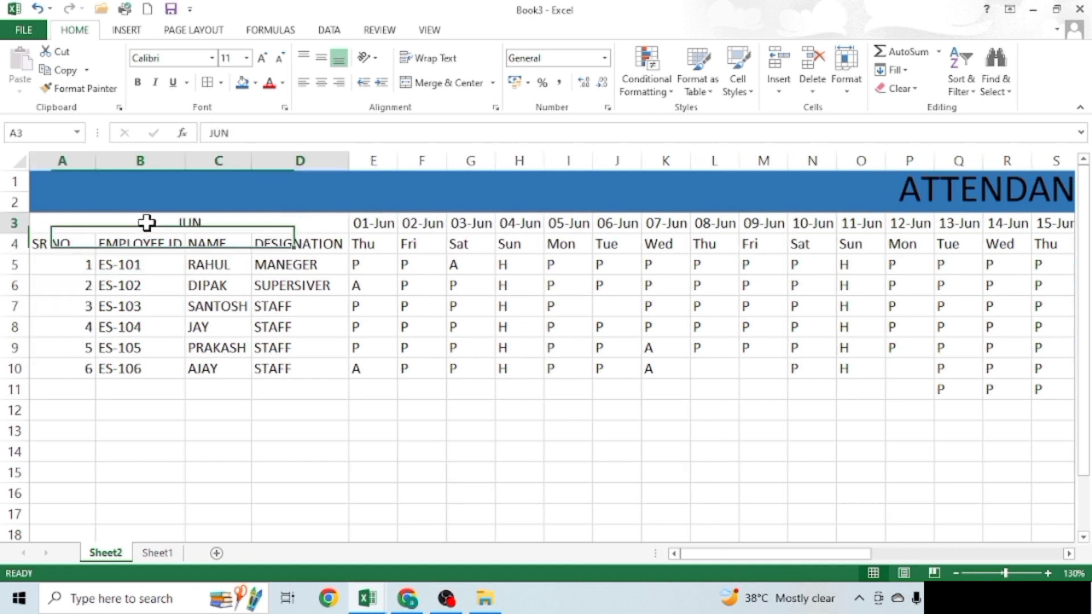
click(254, 81)
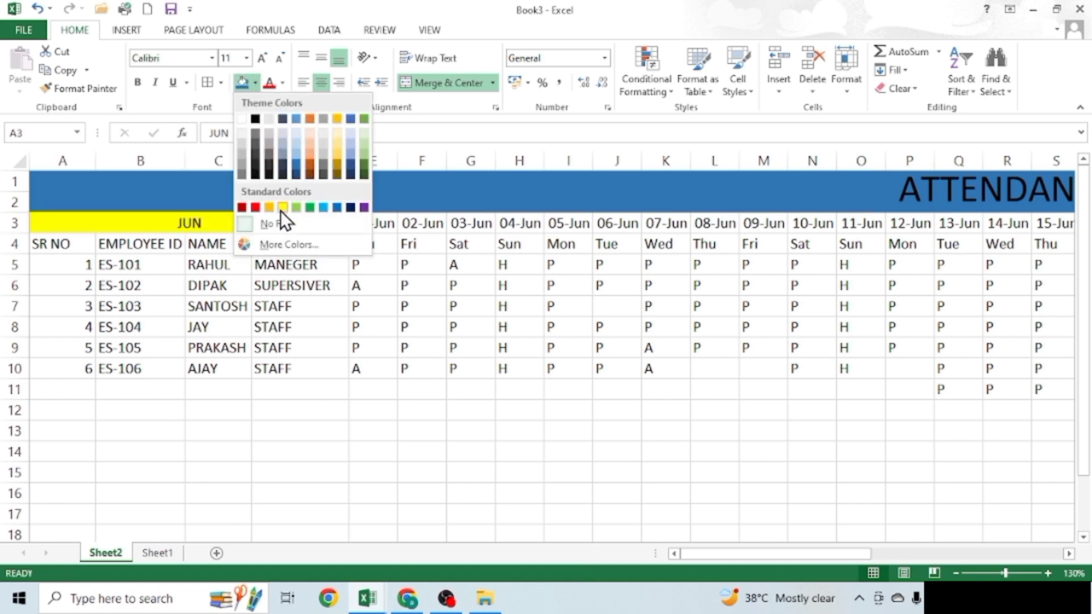
click(281, 210)
- Fill the June date row, 01-Jun through 30-Jun, gold
click(472, 350)
drag(378, 225, 974, 229)
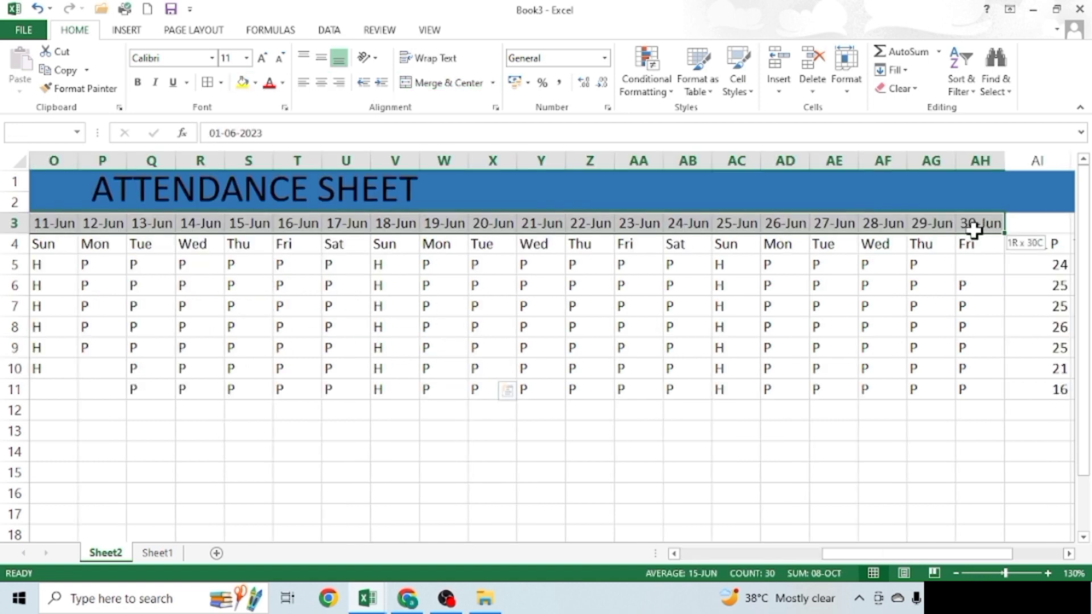
click(257, 85)
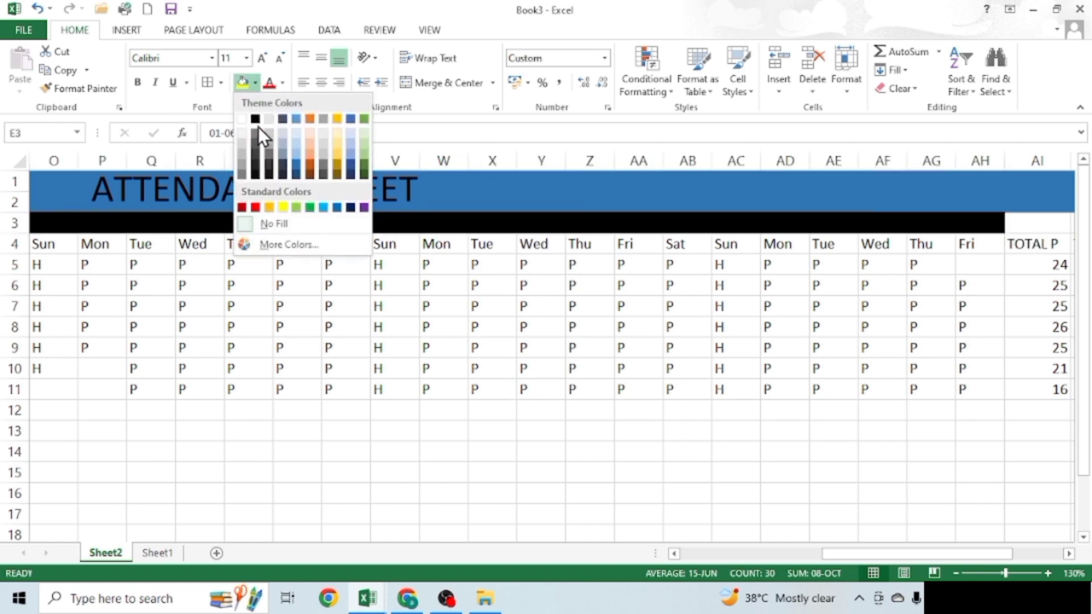
click(266, 207)
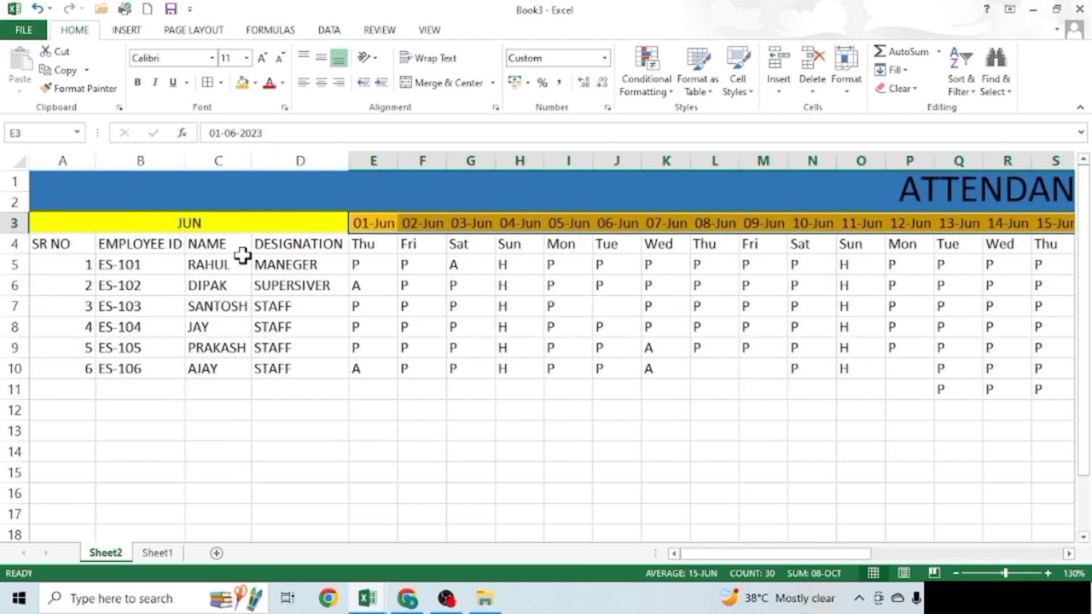
mouse_move(51, 244)
mouse_down()
mouse_move(546, 341)
mouse_move(1086, 395)
mouse_move(941, 395)
mouse_up()
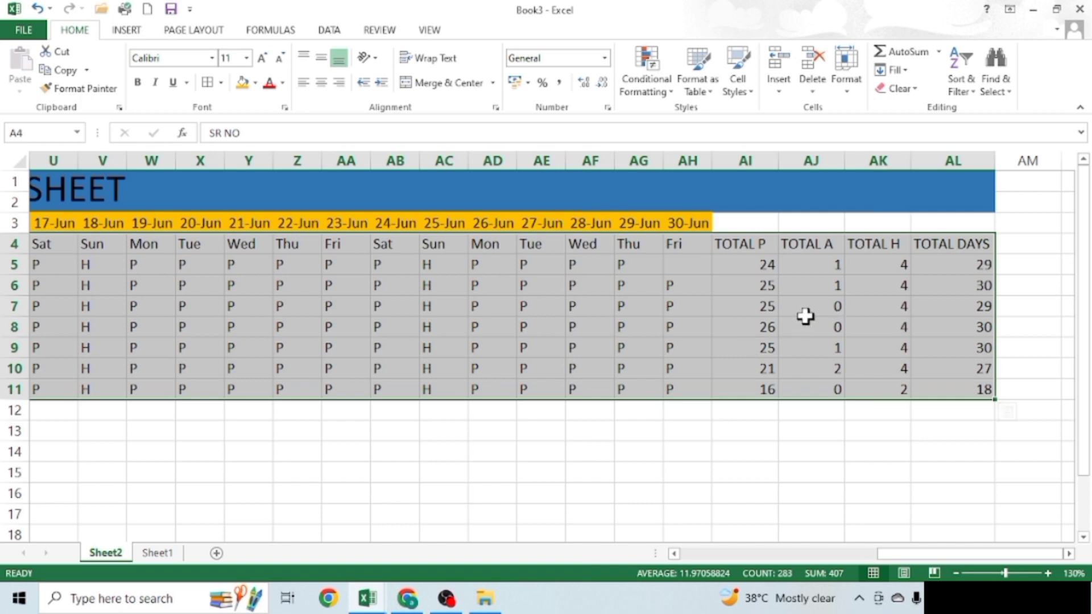
- Center-align the selected table range A4:AL11, headings through TOTAL DAYS
click(319, 84)
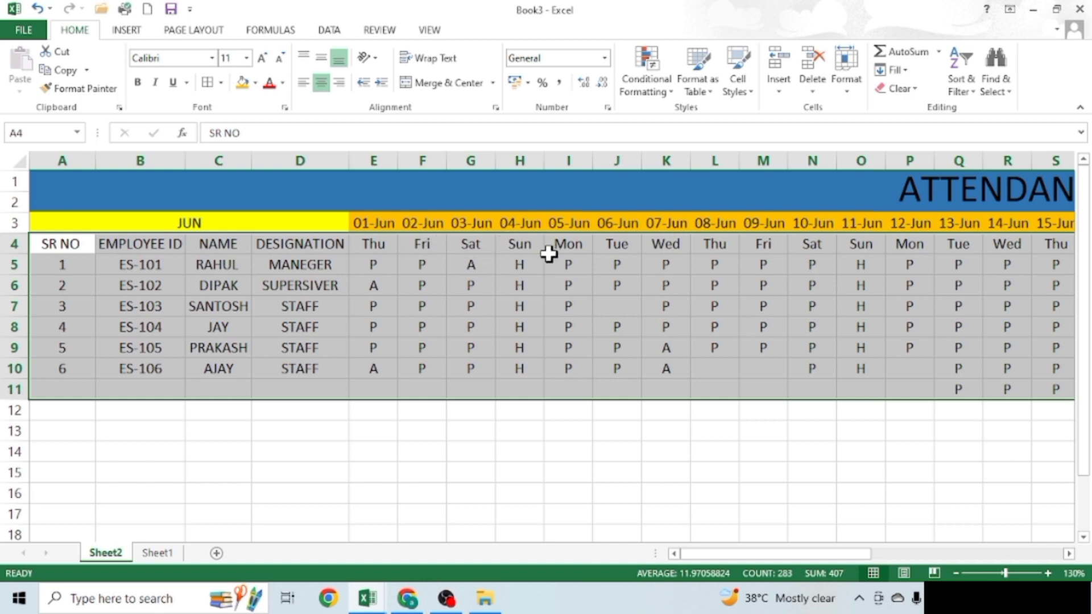
- Select the attendance grid E4:AH11 spanning every June day and all employee rows
drag(522, 245, 523, 284)
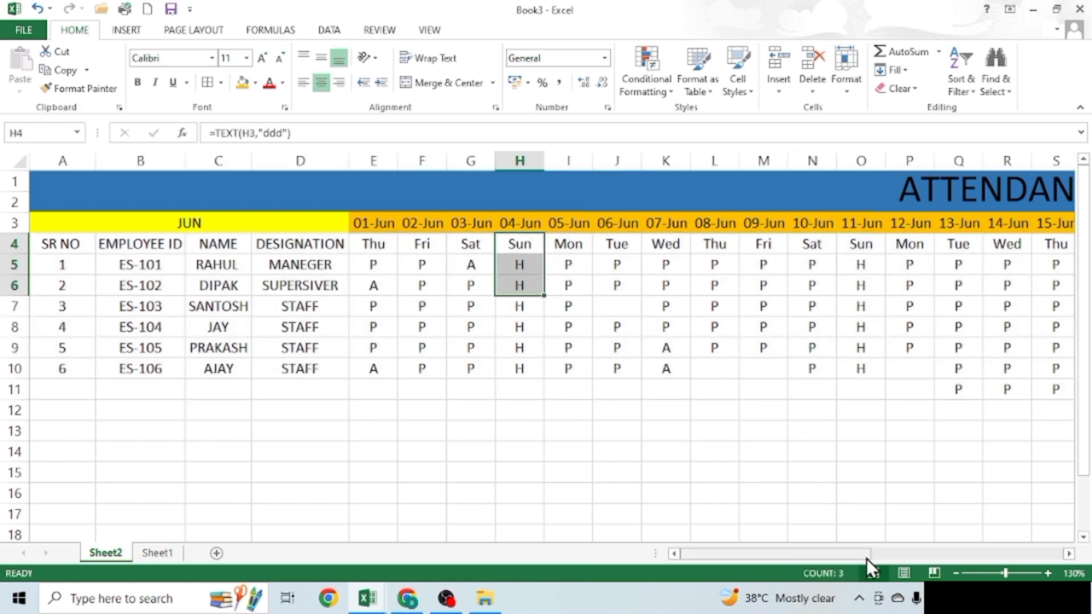
drag(865, 558, 903, 557)
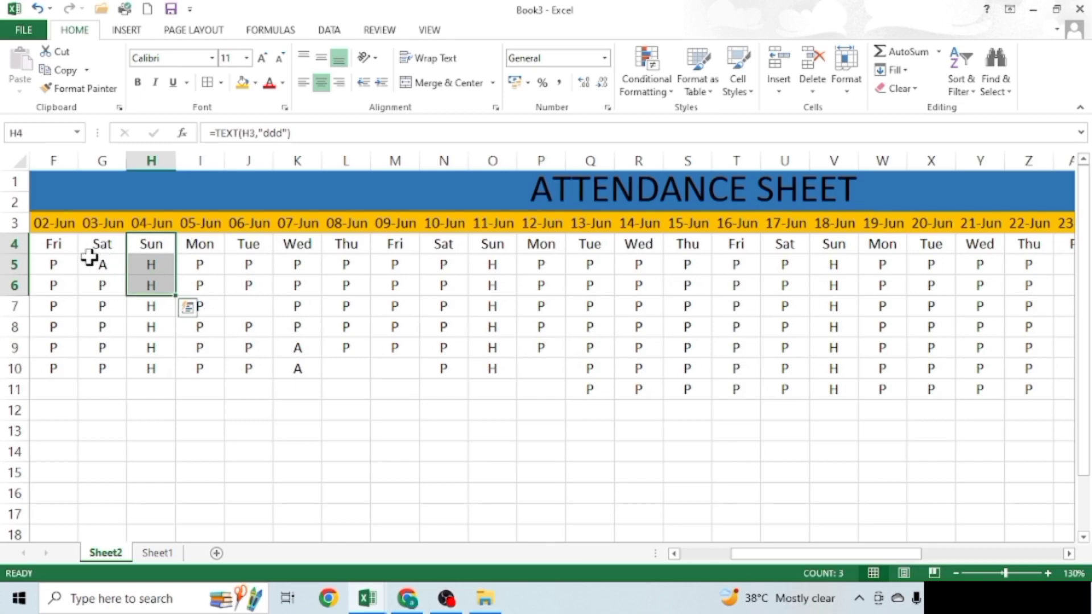
drag(872, 553, 801, 552)
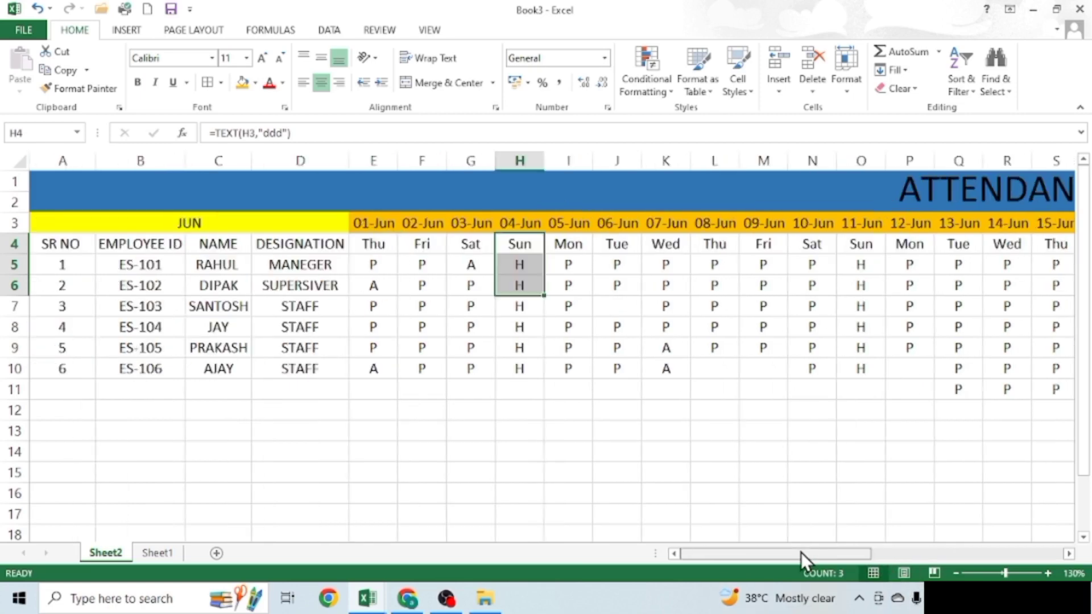
scroll(556, 376, down, 1)
scroll(613, 347, down, 2)
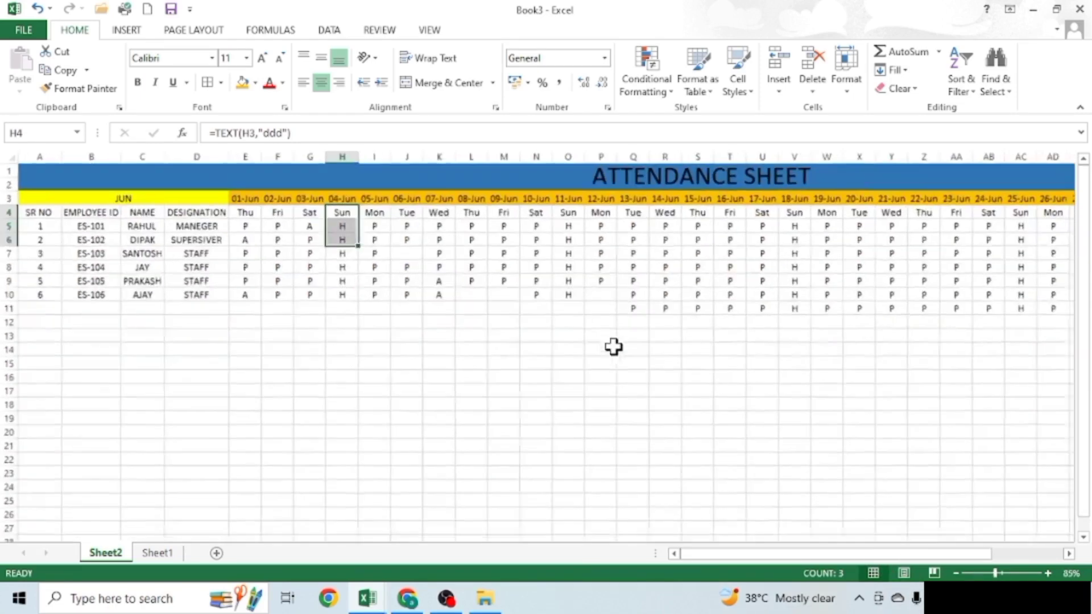
scroll(639, 345, down, 2)
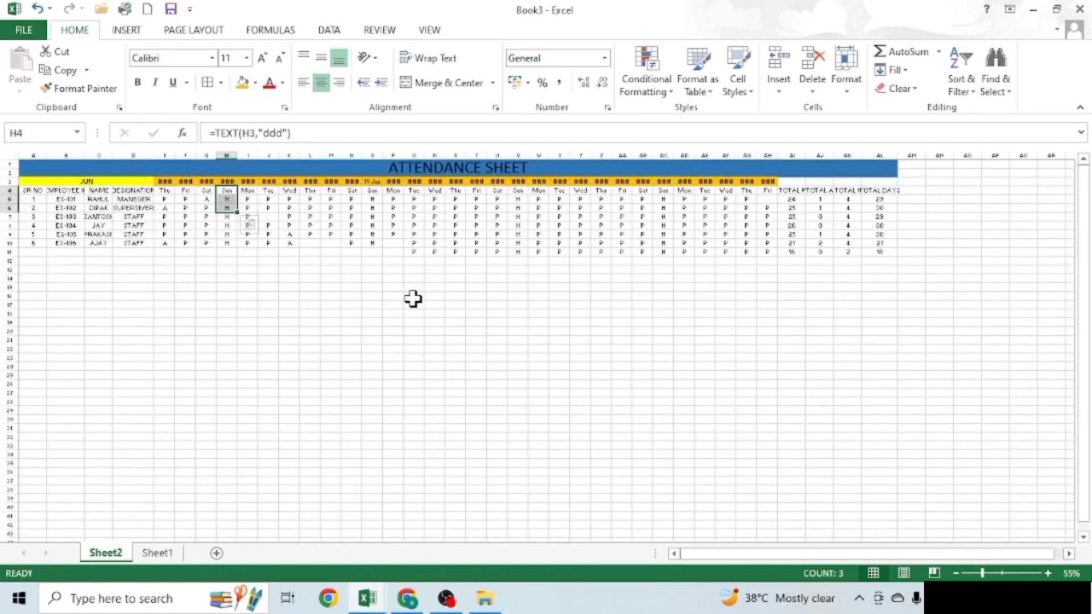
scroll(413, 298, up, 1)
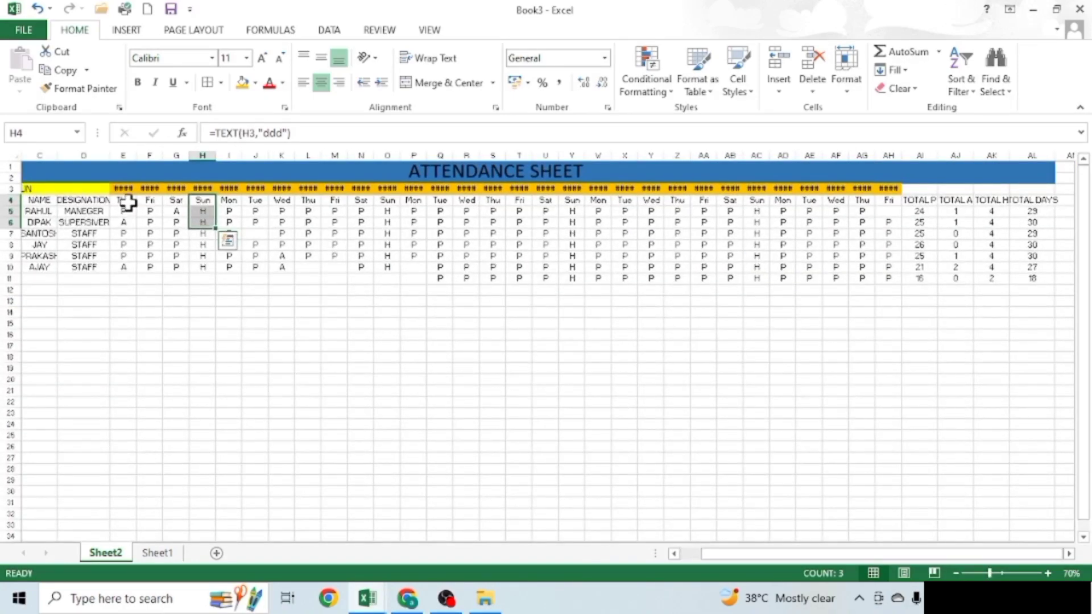
drag(125, 198, 1022, 293)
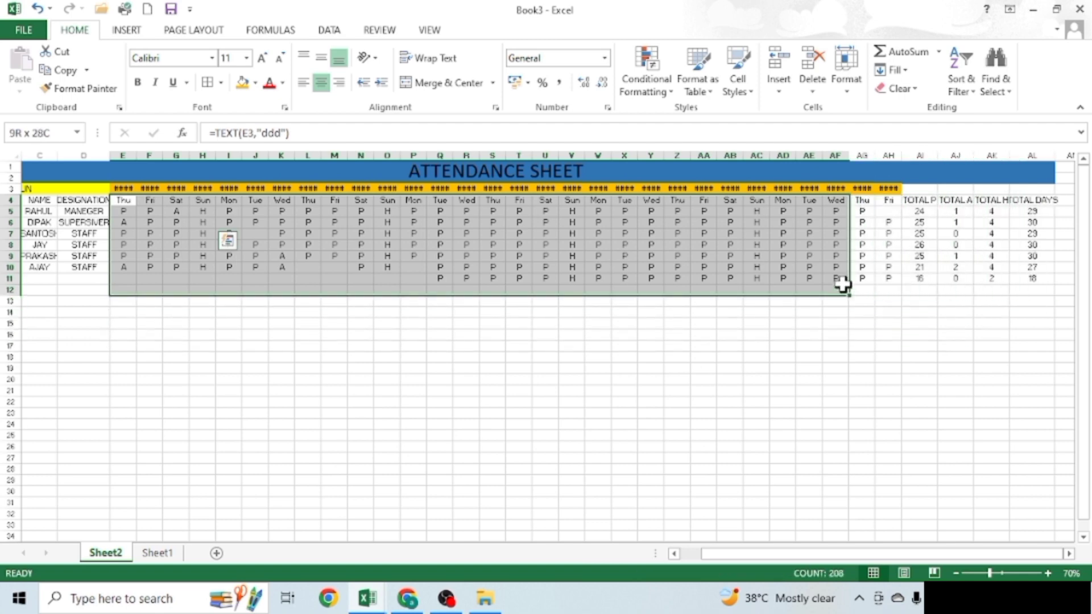
drag(1023, 293, 902, 282)
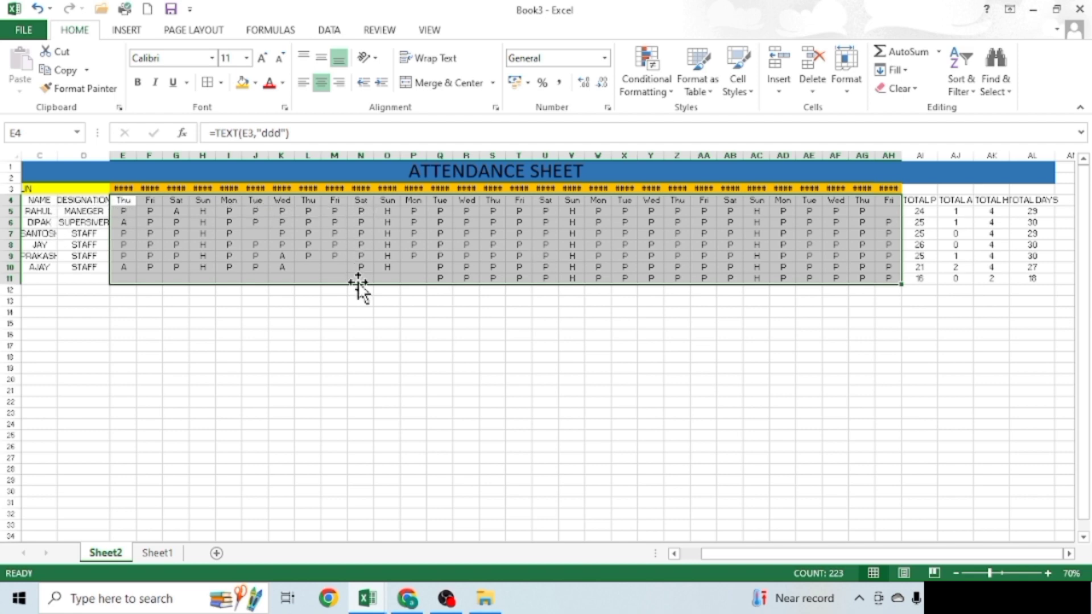
- Create a new formula-based conditional formatting rule using =E$4="SUN"
click(649, 86)
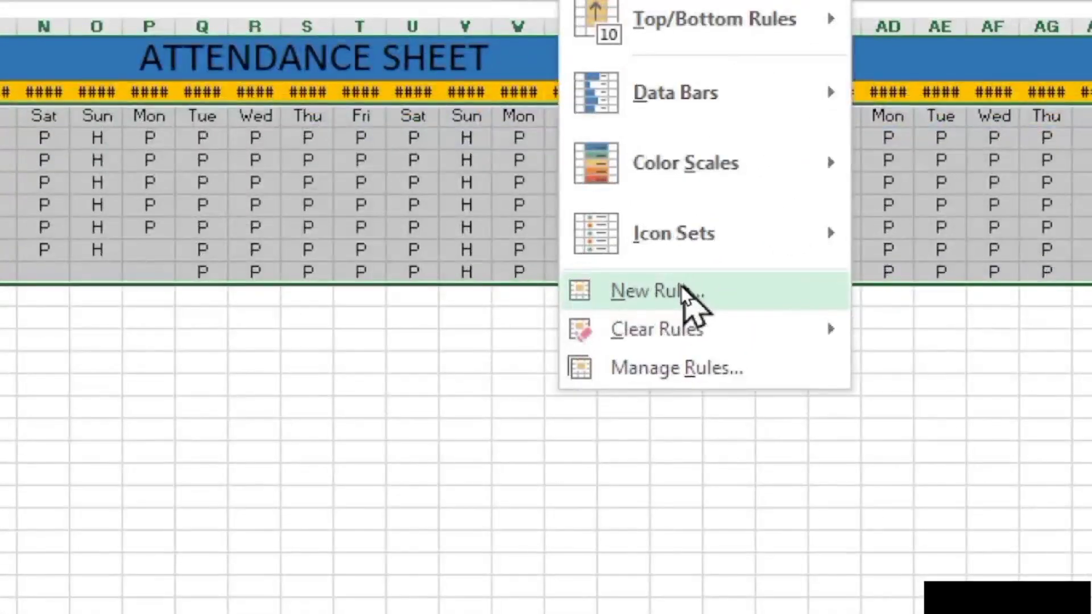
click(677, 288)
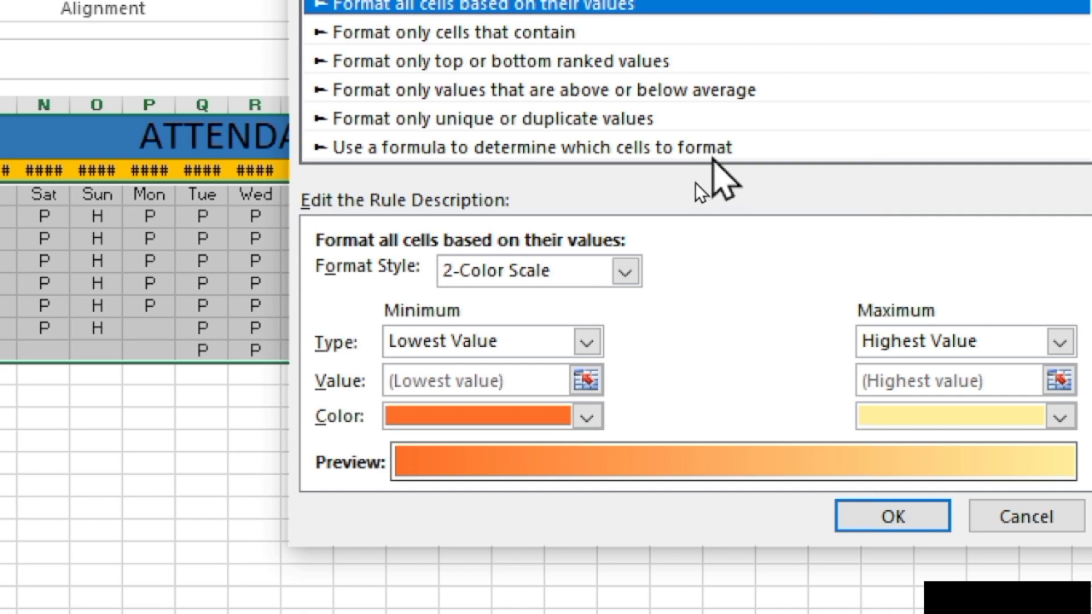
click(720, 145)
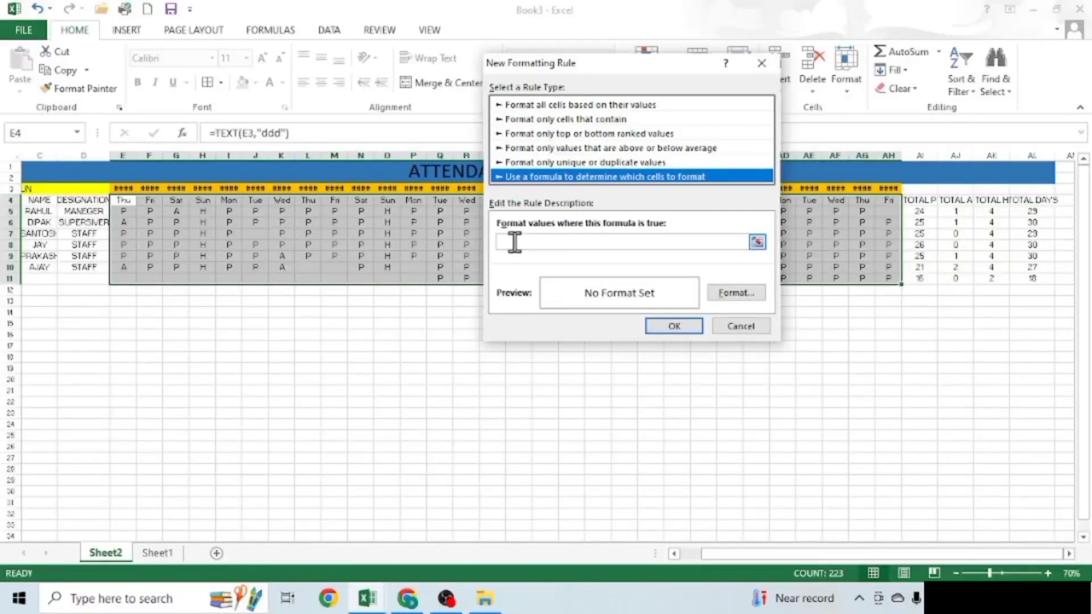
click(528, 243)
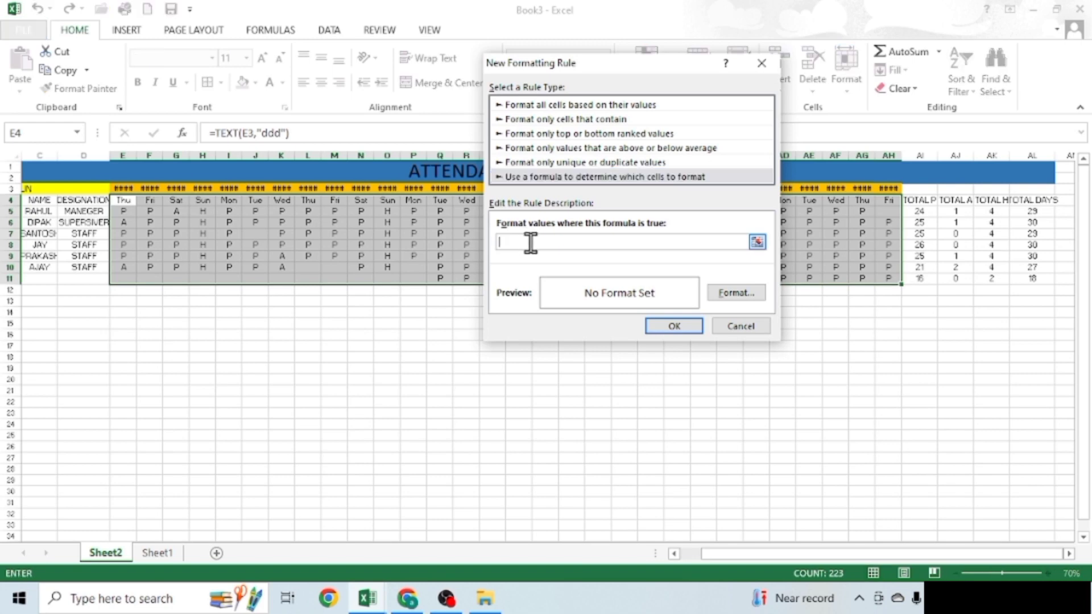
click(130, 199)
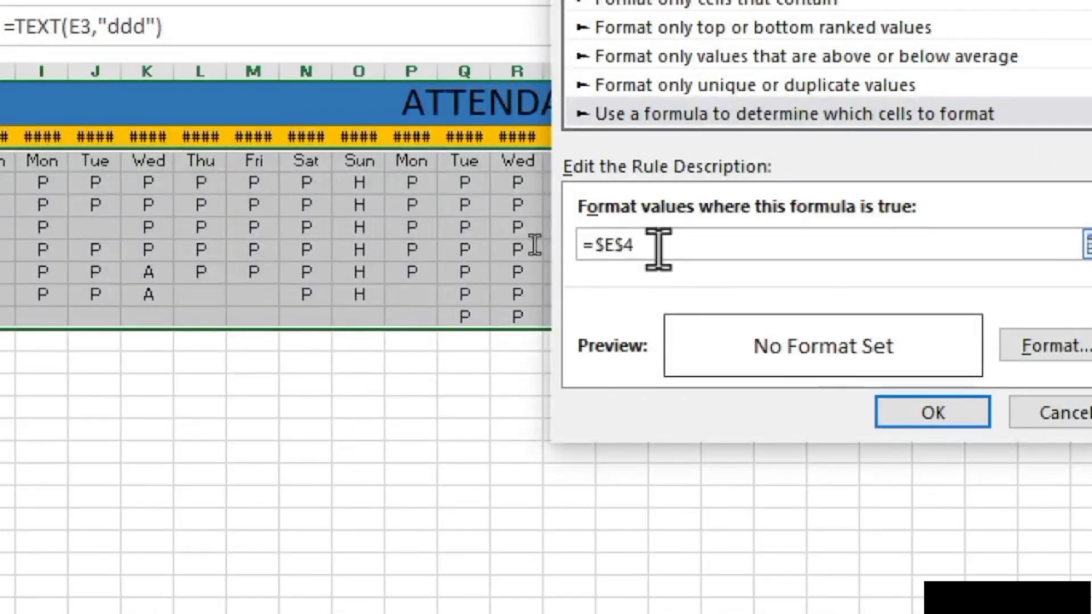
click(604, 245)
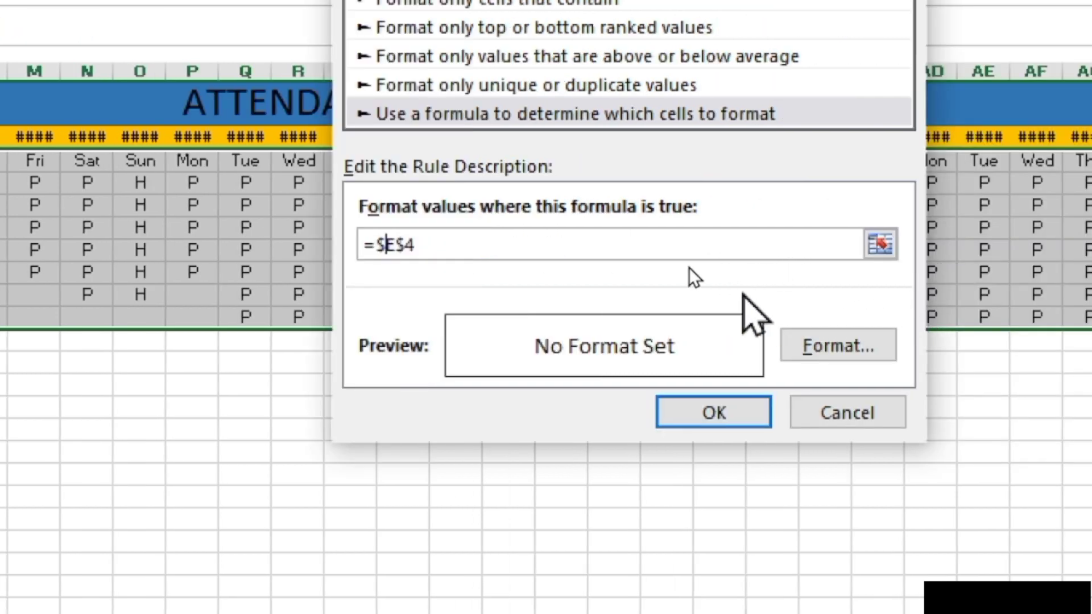
key(BackSpace)
text(=)
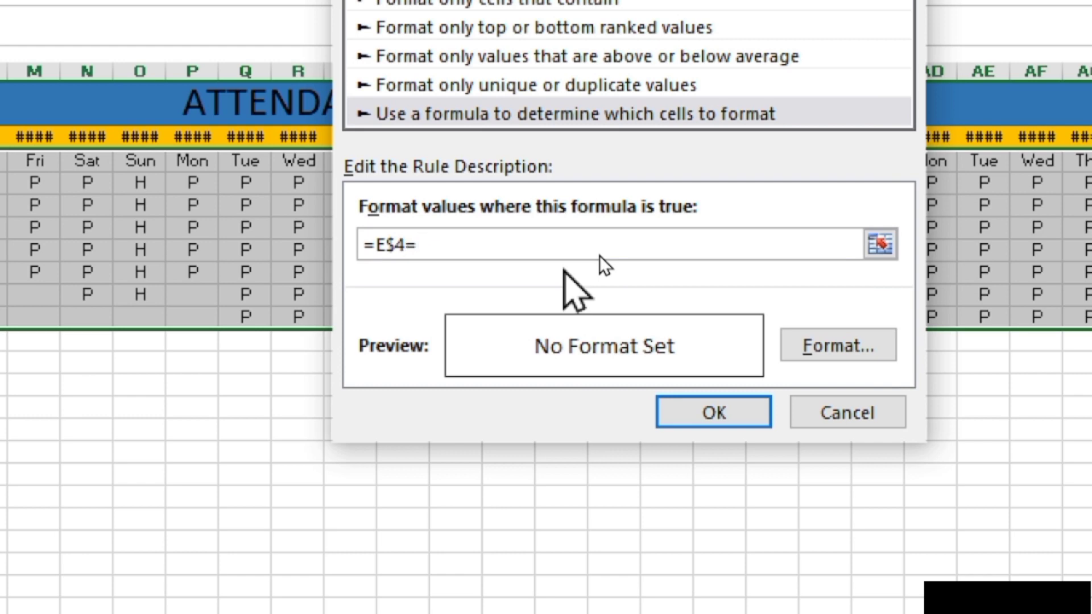
text($)
key(BackSpace)
text(SUN)
text(")
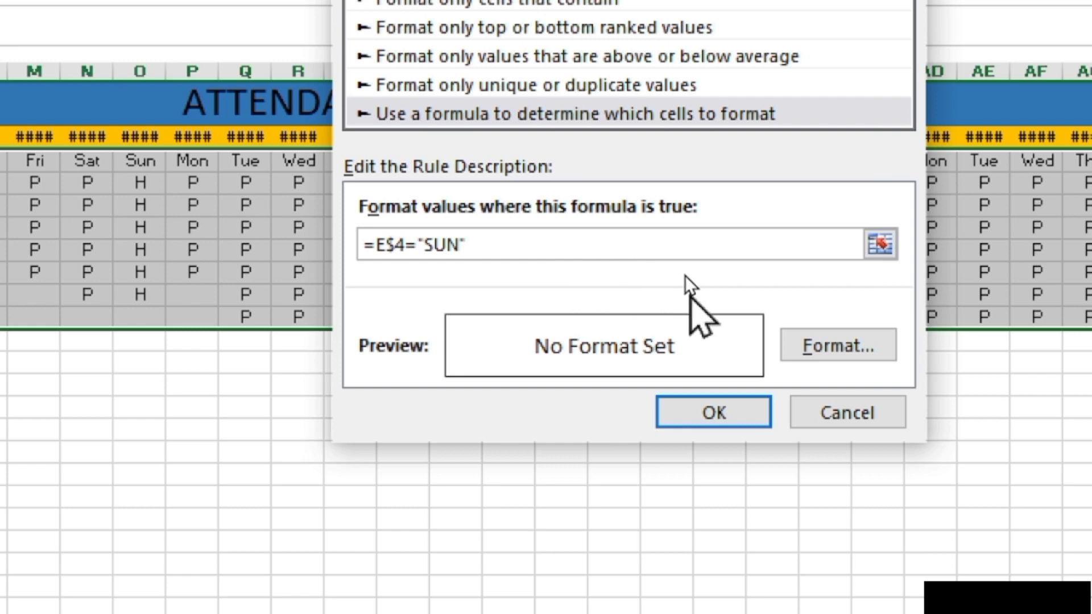
click(856, 344)
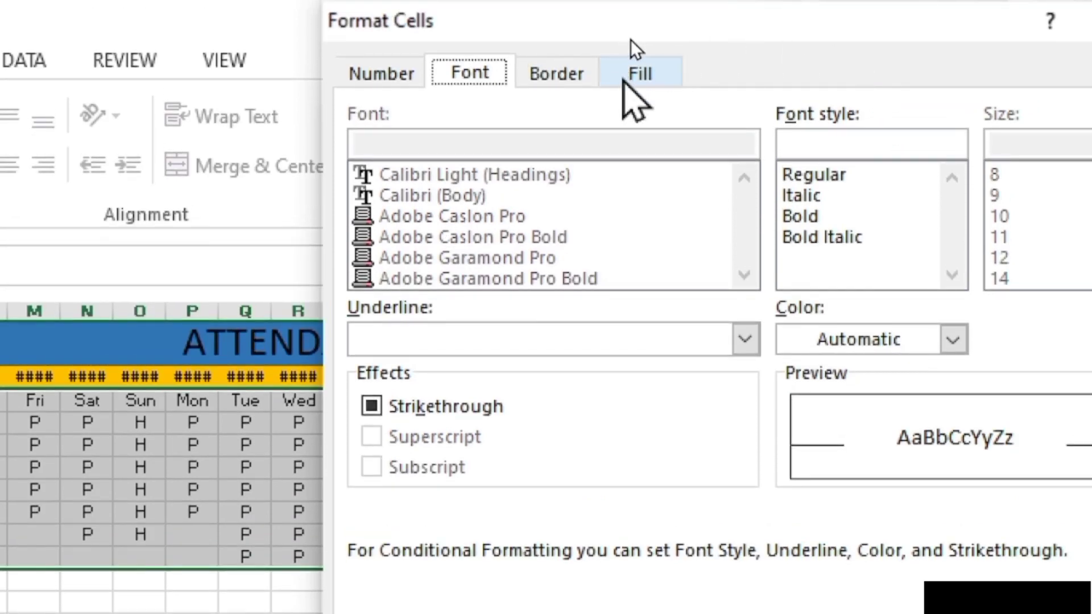
- Give the Sunday rule a red fill and apply it to the grid
click(637, 75)
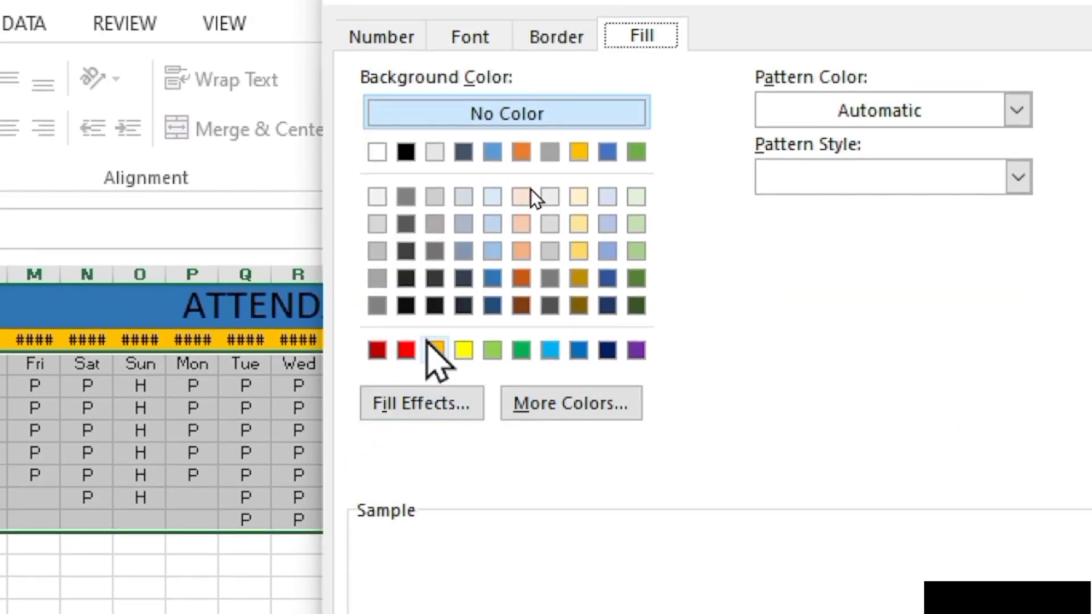
click(406, 350)
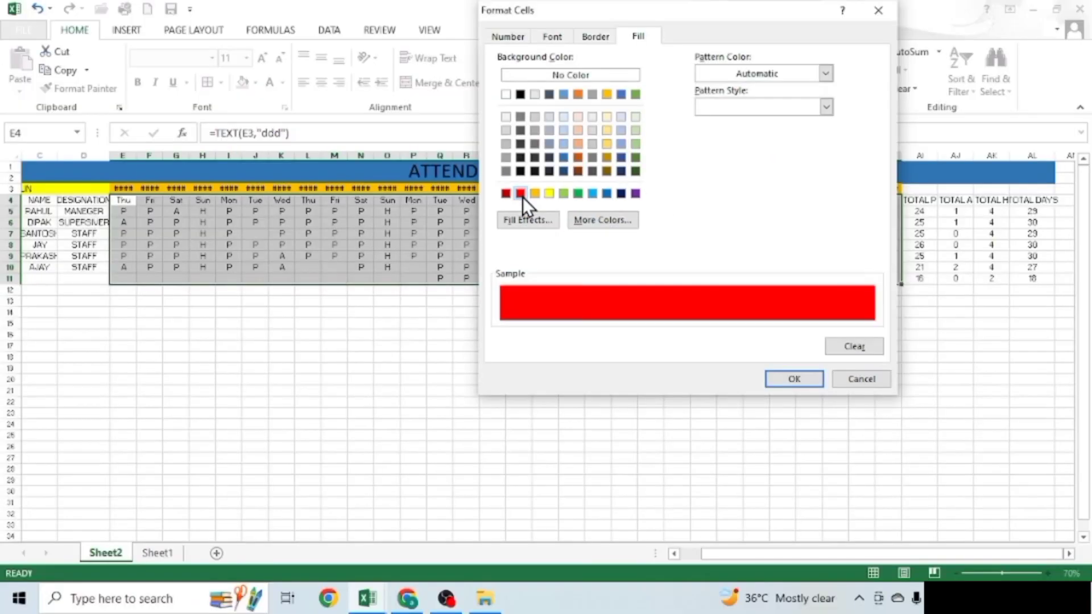
click(783, 380)
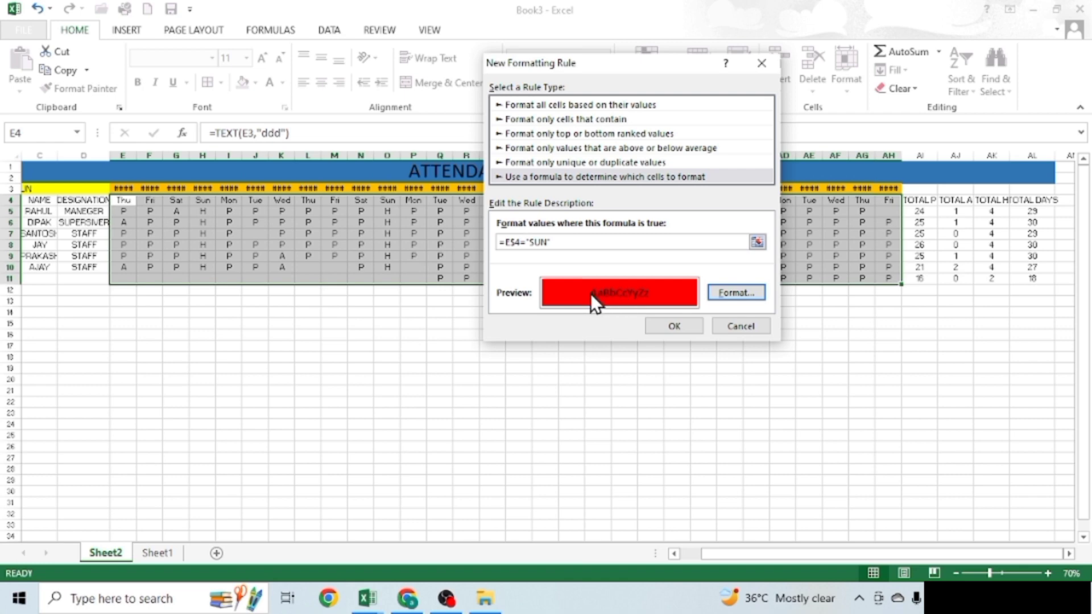
click(674, 326)
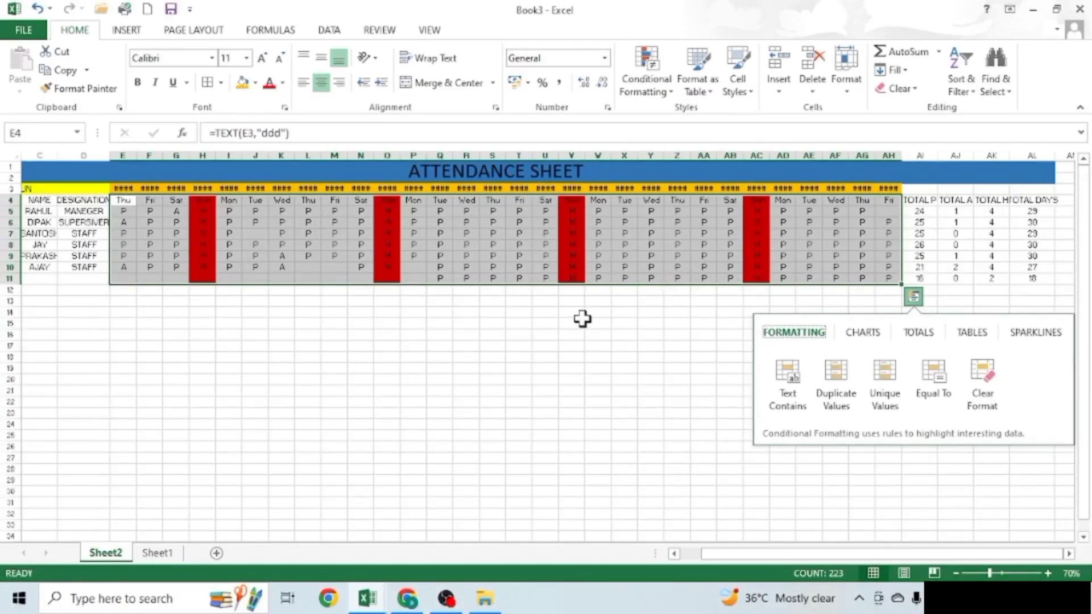
click(579, 302)
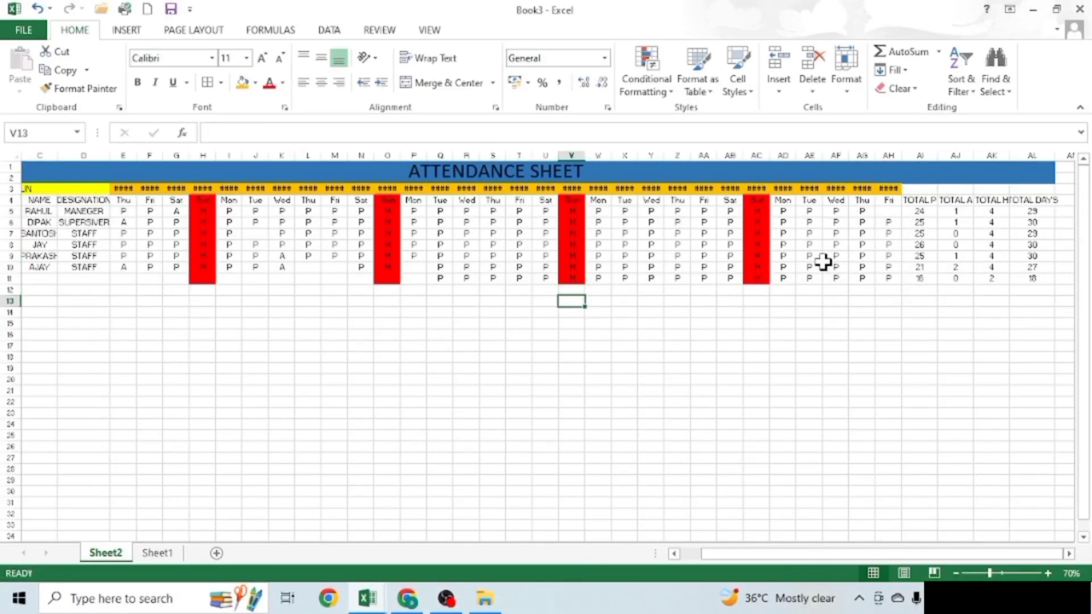
- Fill cell O11 down into O12, extending the red Sunday shading
ctrl+scroll(823, 261, up, 1)
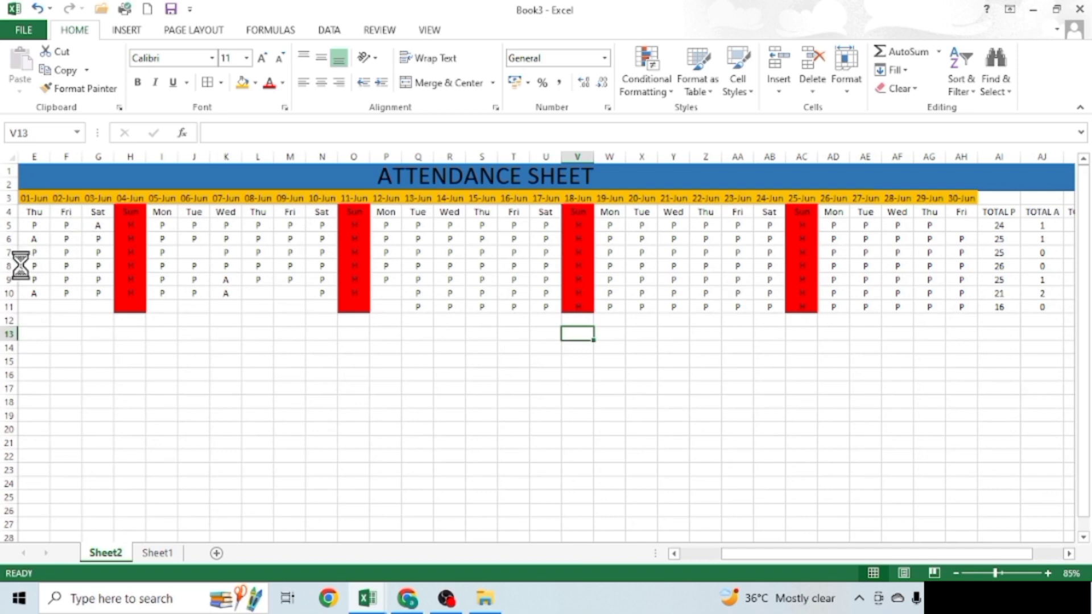
ctrl+scroll(155, 279, up, 2)
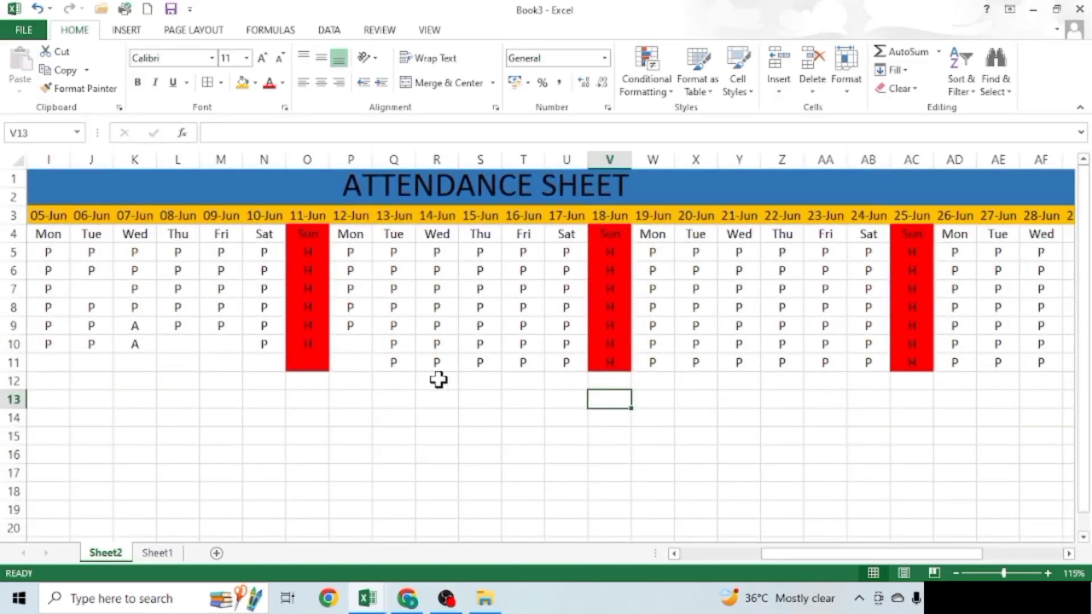
click(313, 363)
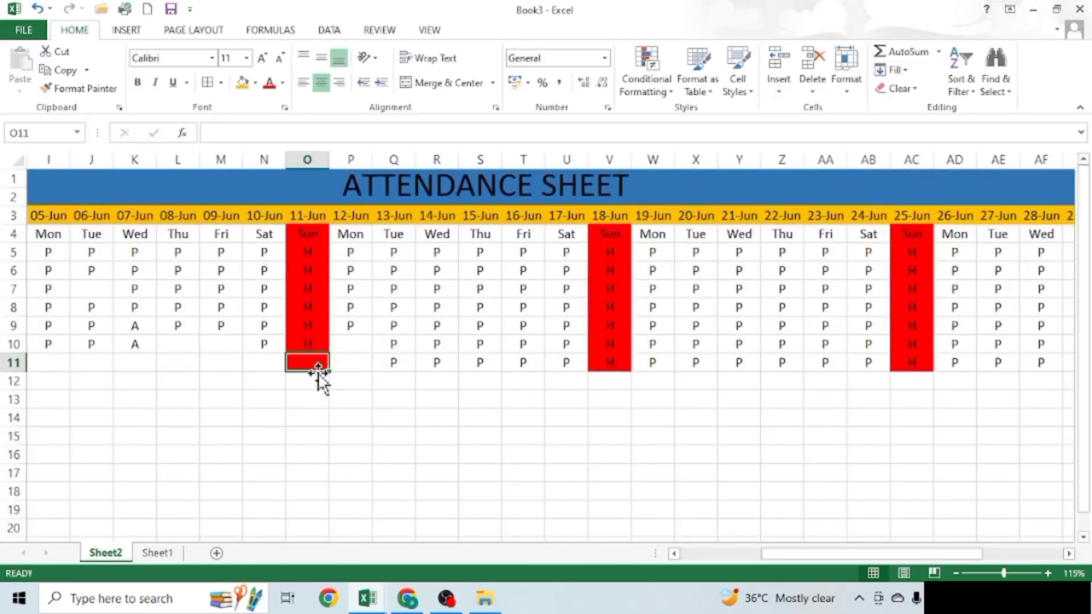
mouse_move(329, 371)
mouse_down()
mouse_move(324, 387)
mouse_move(353, 400)
mouse_up()
drag(635, 396, 637, 381)
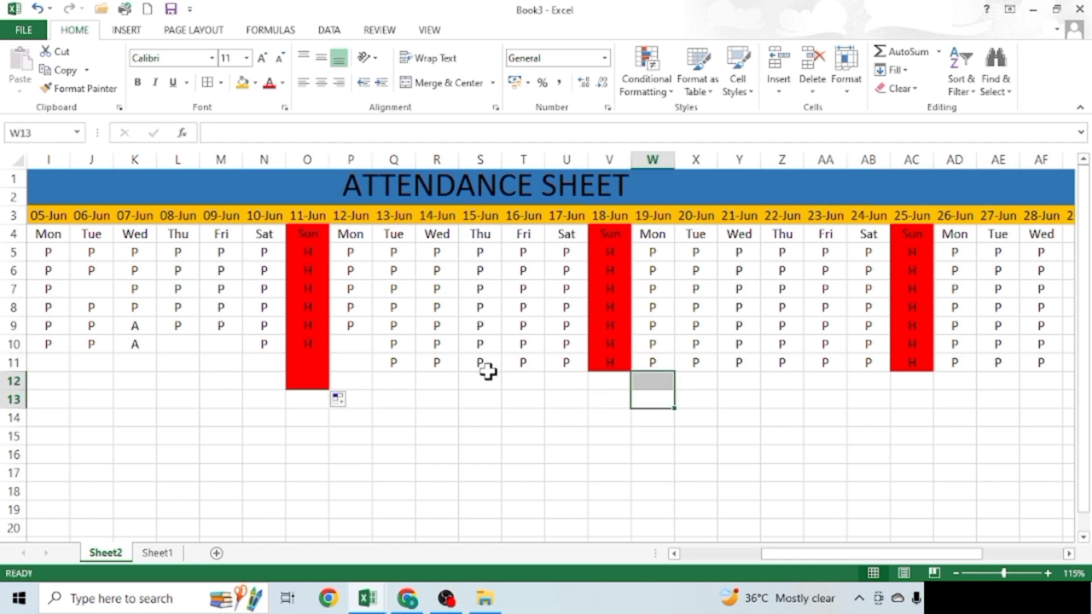
scroll(419, 398, down, 3)
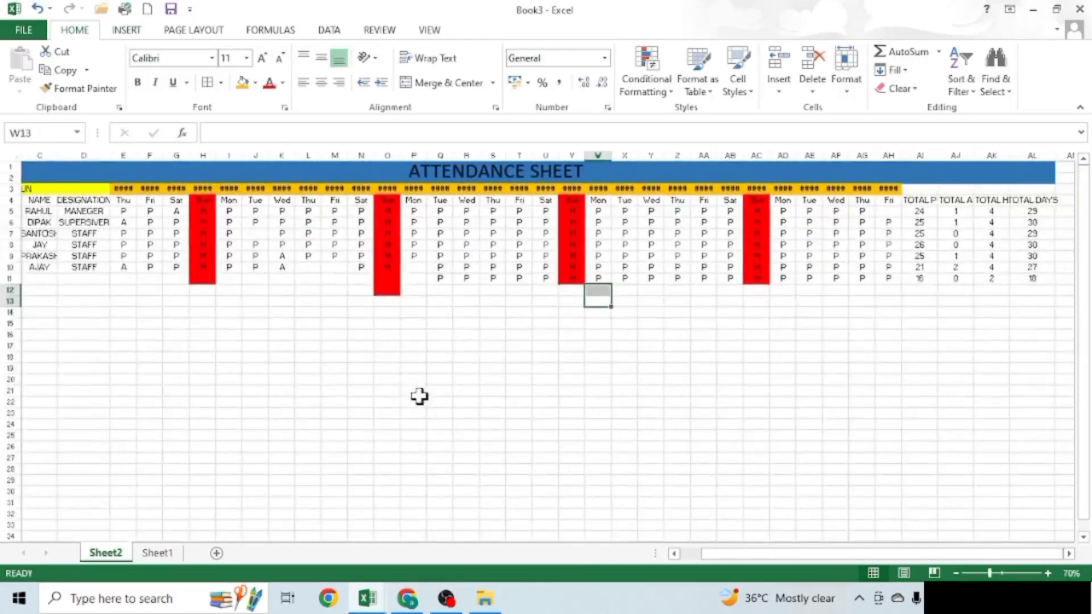
scroll(427, 392, down, 1)
scroll(434, 386, down, 1)
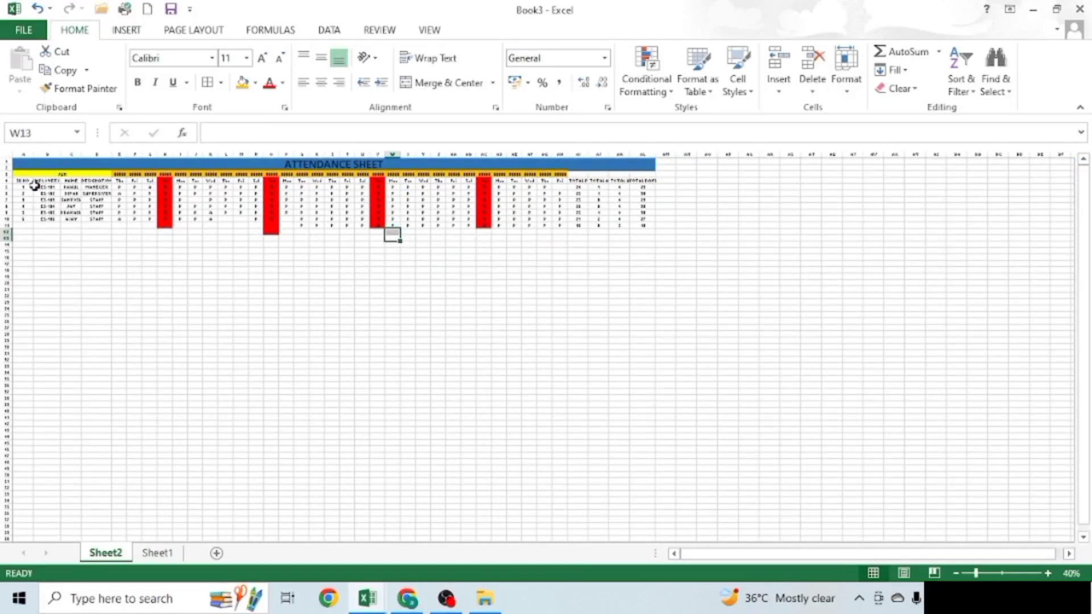
scroll(31, 183, up, 1)
scroll(31, 184, up, 1)
- Center C4:AL13 and give every cell in it All Borders
mouse_move(34, 200)
mouse_down()
mouse_move(608, 299)
mouse_move(1046, 300)
mouse_up()
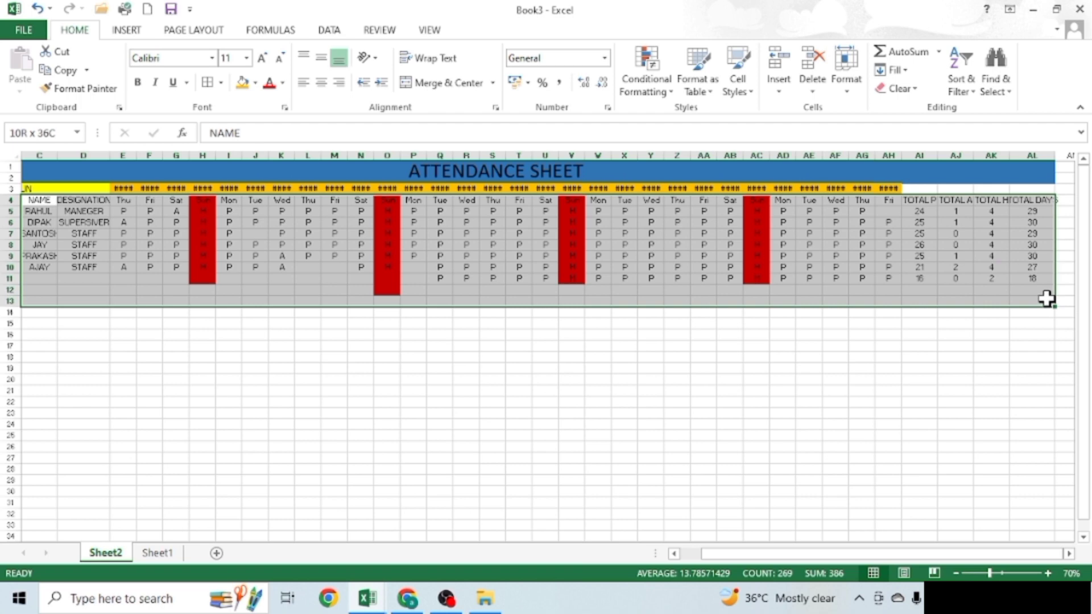
click(321, 83)
click(220, 82)
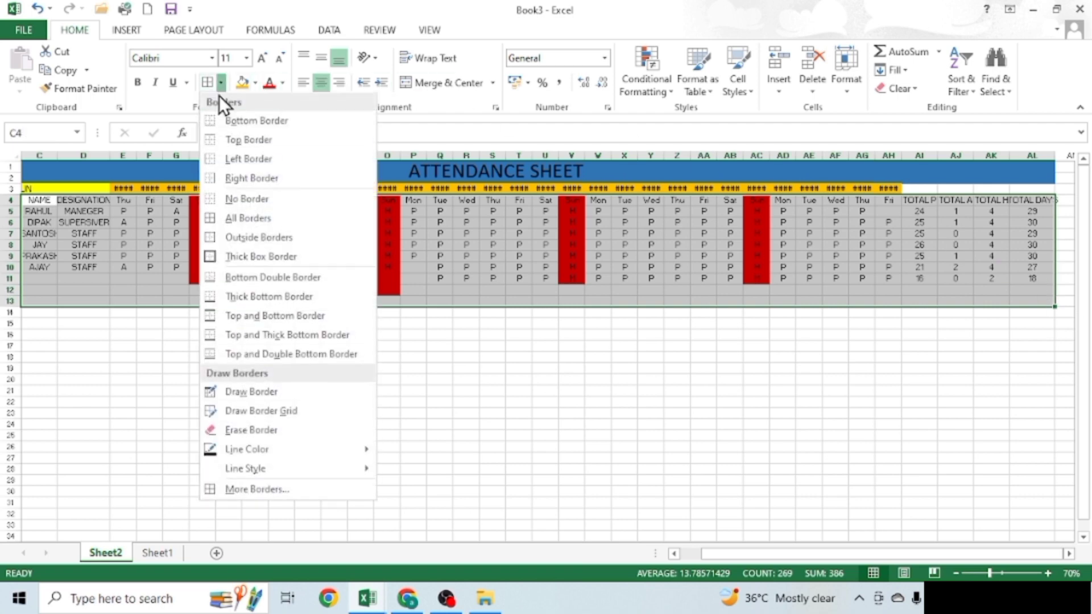
click(265, 222)
click(677, 346)
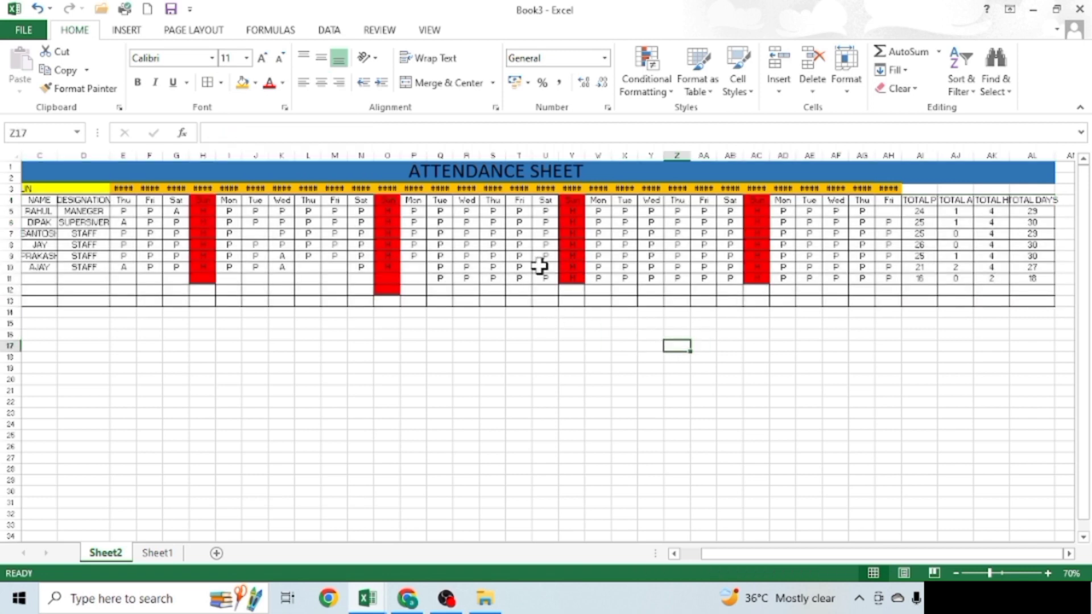
ctrl+scroll(526, 207, up, 3)
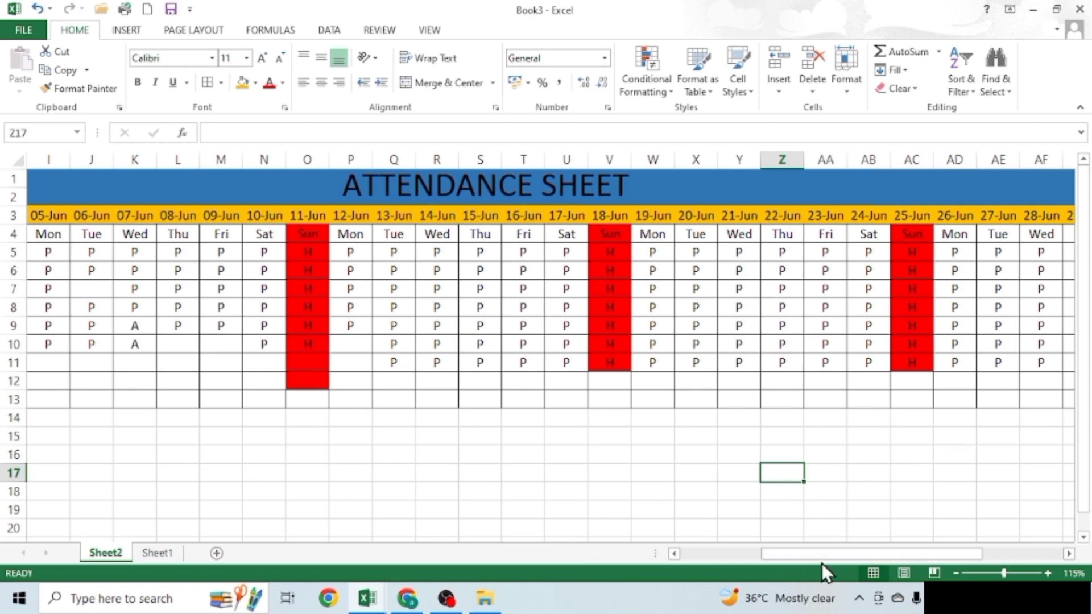
drag(827, 557, 926, 556)
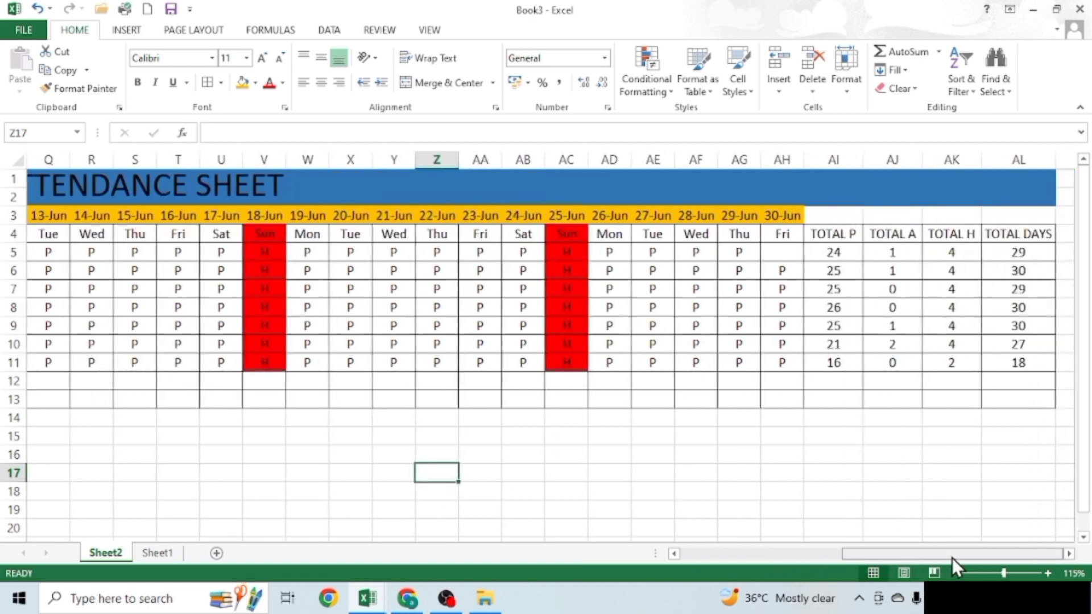
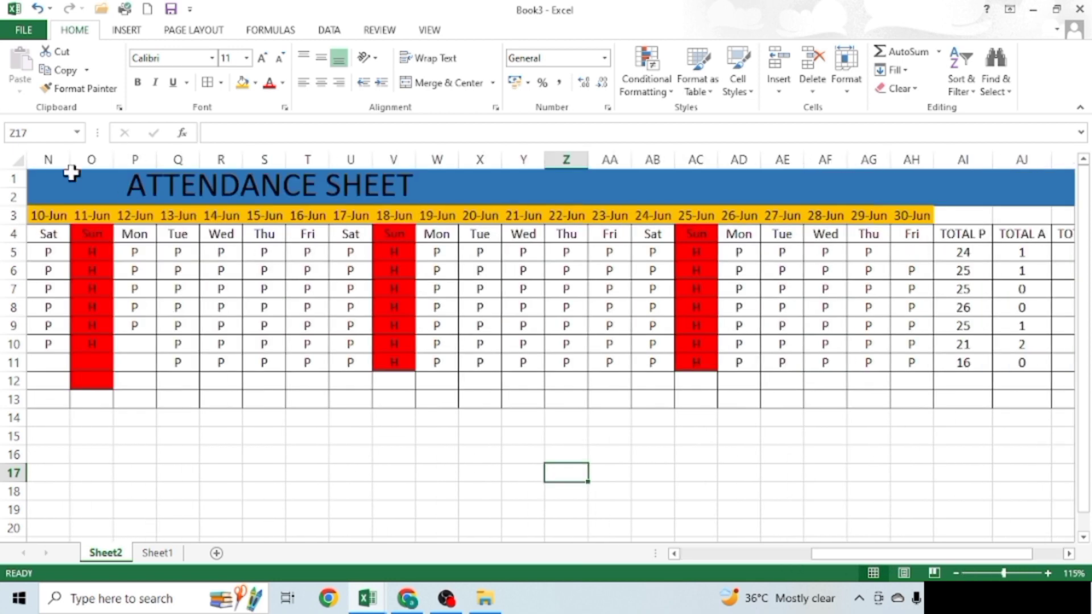
- Select the attendance table from the JUN header row at A3 across to column AL
scroll(213, 276, down, 1)
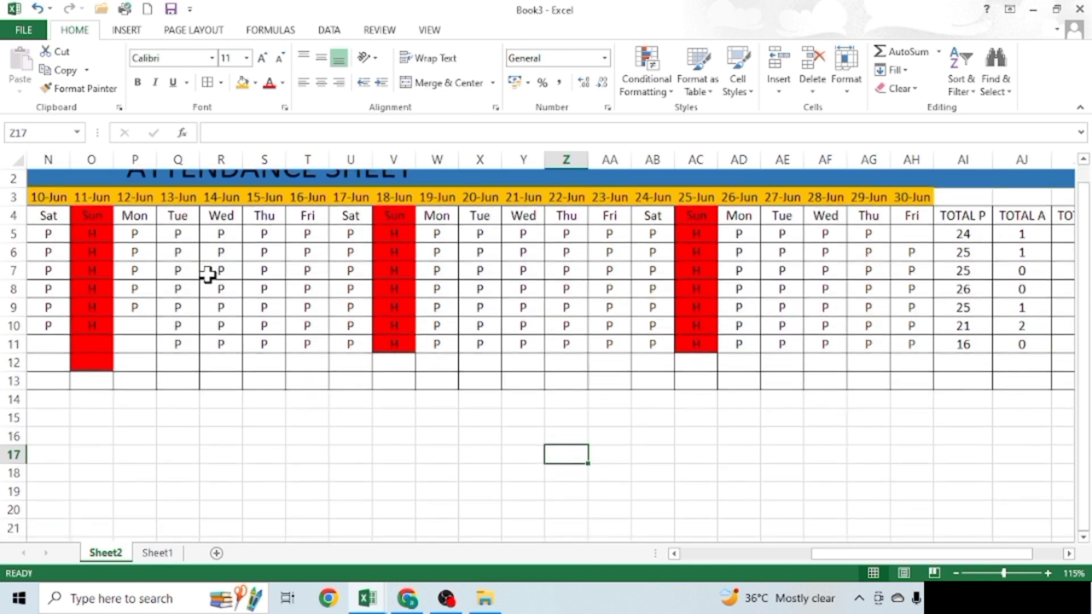
ctrl+scroll(838, 557, down, 4)
drag(33, 190, 876, 267)
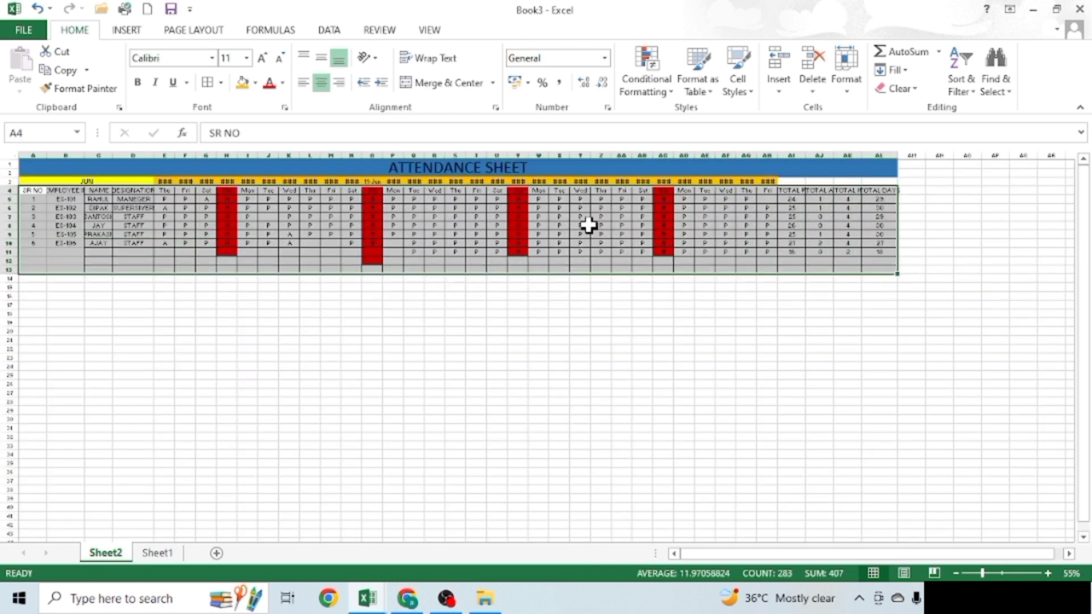
ctrl+scroll(588, 225, up, 2)
ctrl+scroll(588, 226, up, 1)
mouse_move(107, 206)
mouse_down()
mouse_move(1004, 330)
mouse_move(1010, 357)
mouse_move(1052, 358)
mouse_move(1053, 368)
mouse_up()
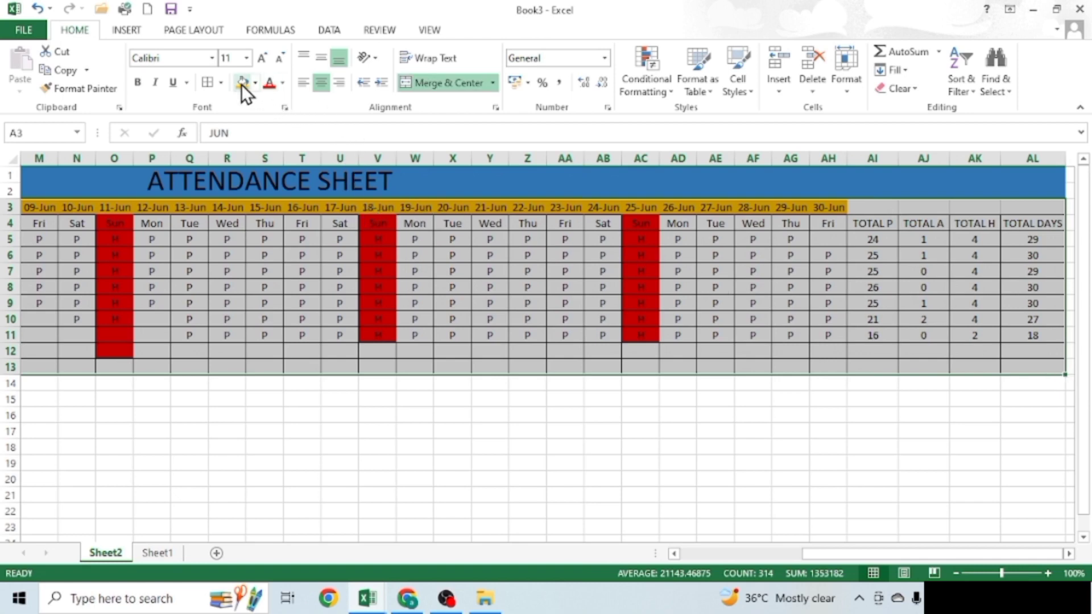
- Apply All Borders to the selected attendance table
click(222, 83)
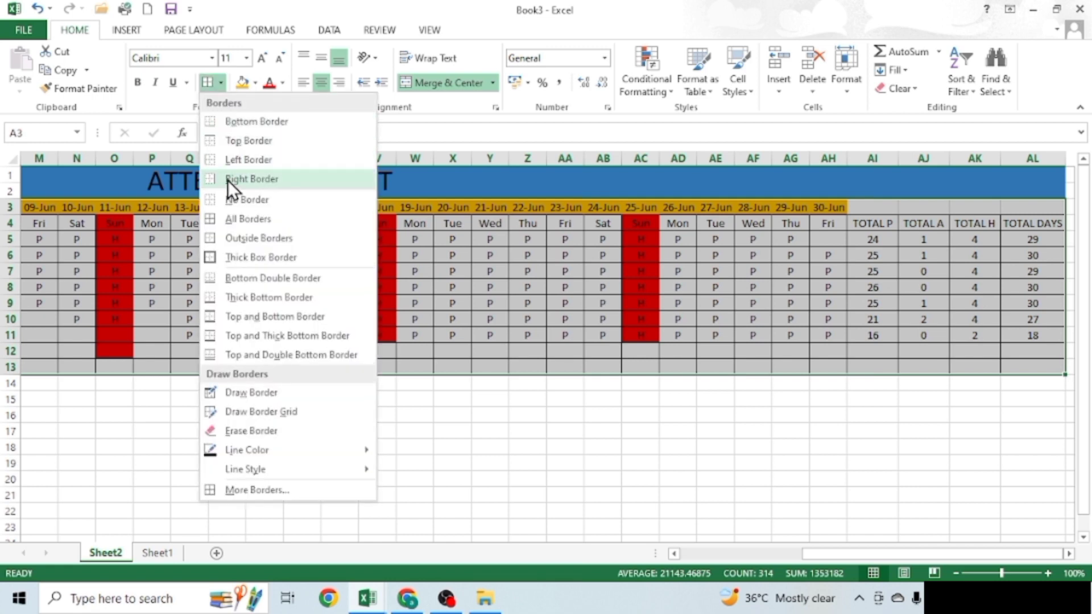
click(235, 217)
scroll(236, 219, left, 5)
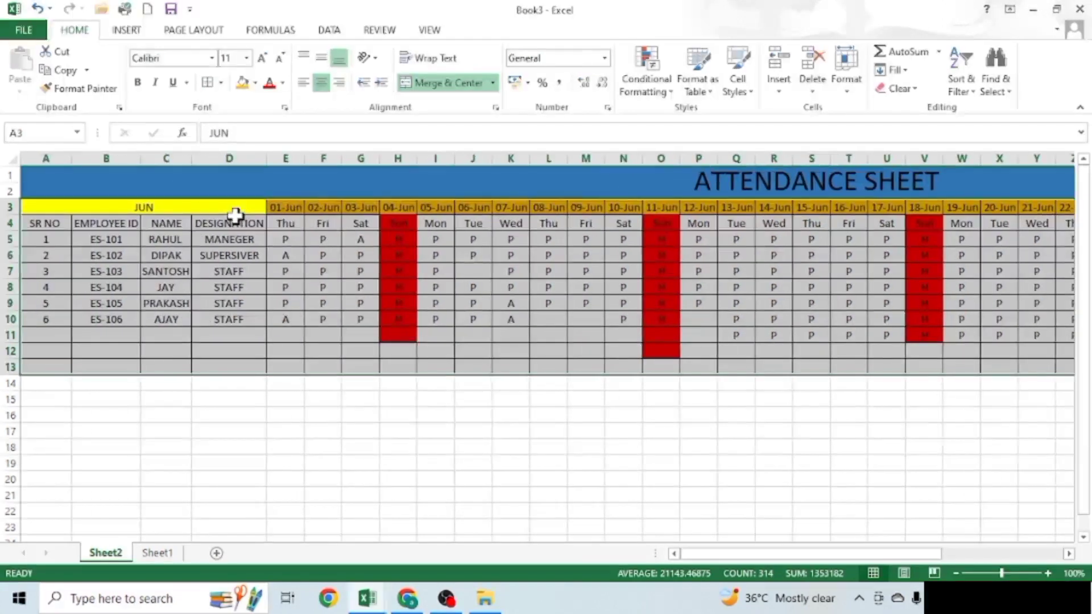
click(435, 272)
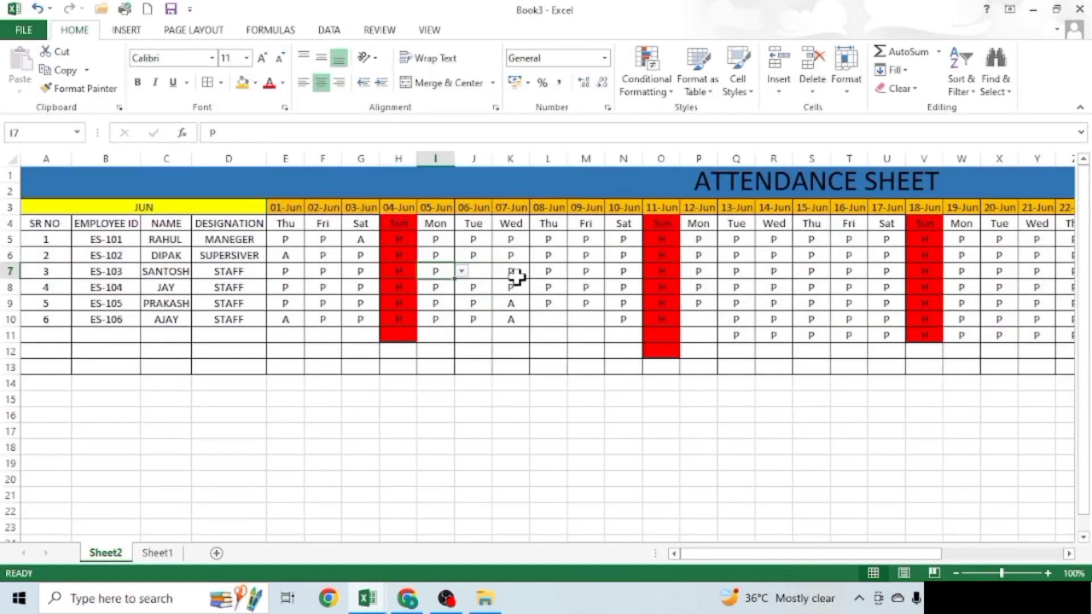
- Check the bordered rows, then select the entire worksheet with Ctrl+A
ctrl+scroll(516, 277, down, 2)
ctrl+scroll(516, 277, down, 2)
ctrl+scroll(516, 277, down, 1)
ctrl+scroll(516, 277, down, 1)
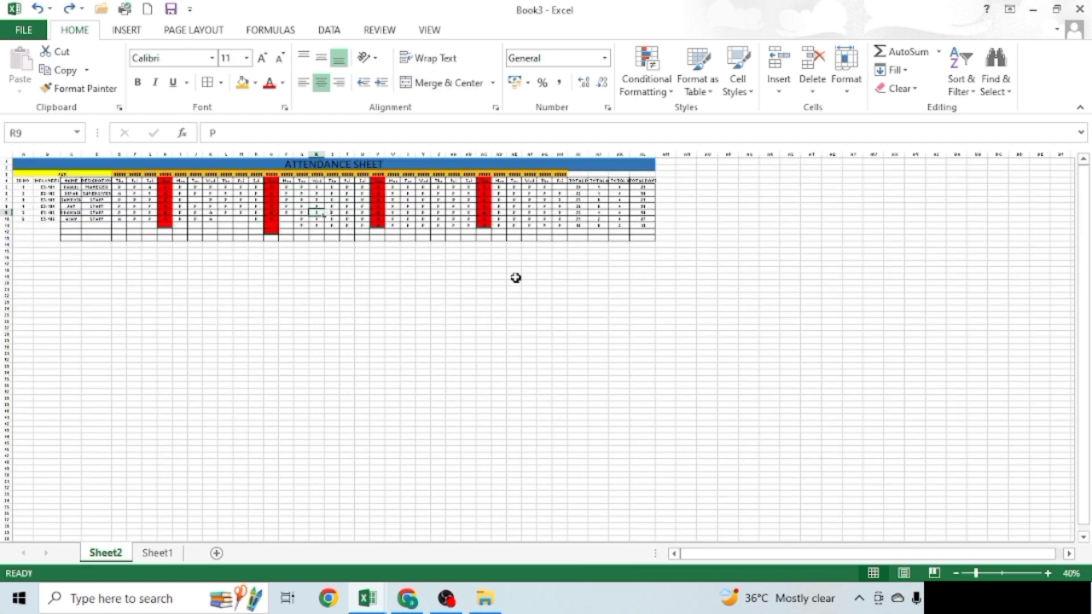
ctrl+scroll(516, 277, up, 1)
ctrl+scroll(515, 277, up, 1)
ctrl+scroll(516, 277, up, 2)
ctrl+scroll(516, 278, up, 2)
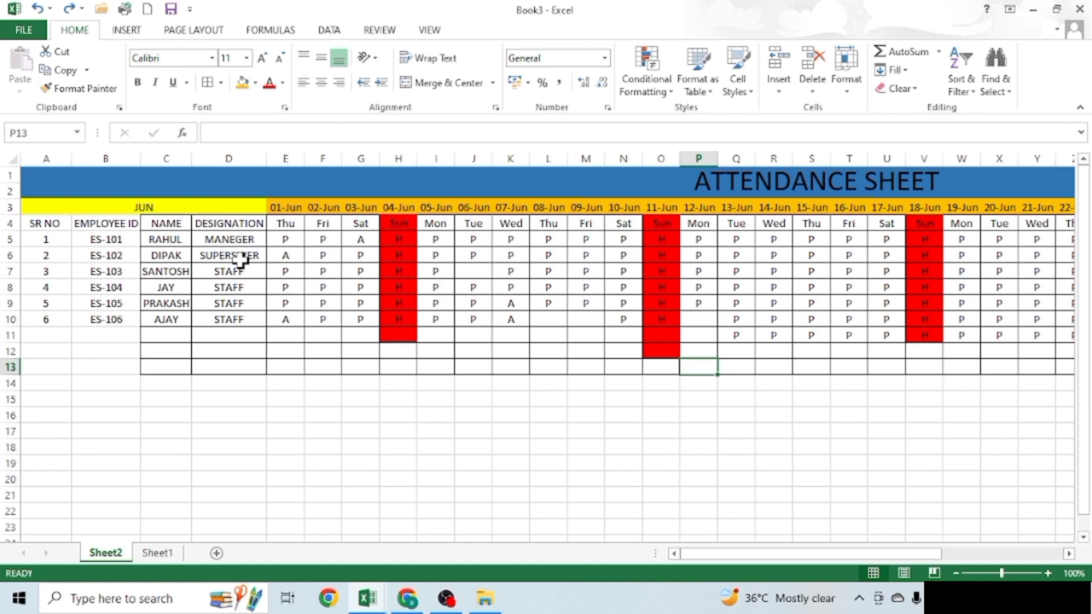
key(ctrl+a)
- Dismiss the border options unchanged and clear the whole-sheet selection
click(220, 82)
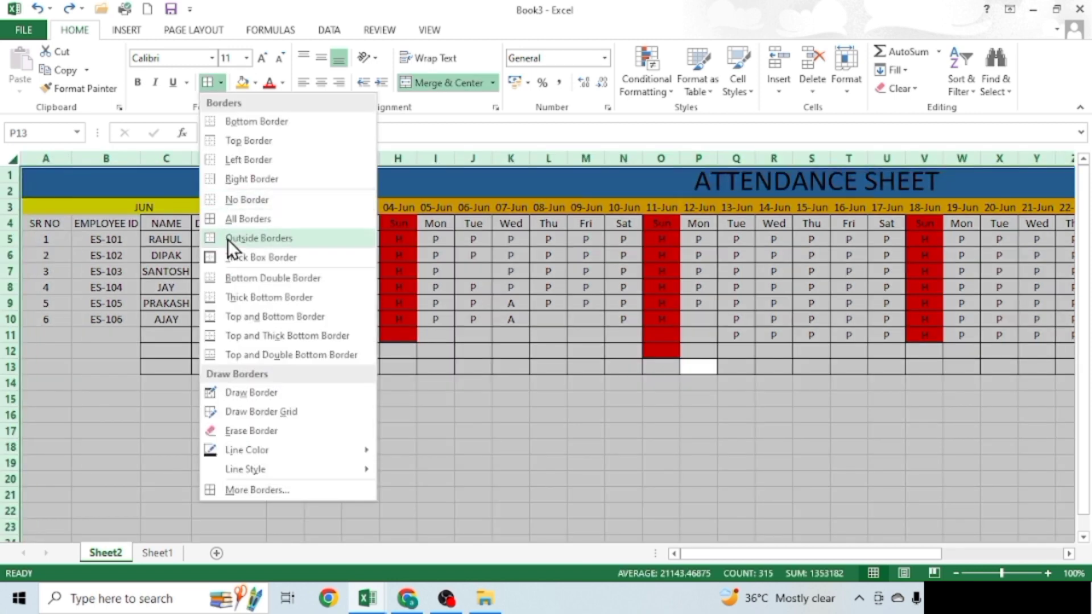
click(251, 193)
click(289, 255)
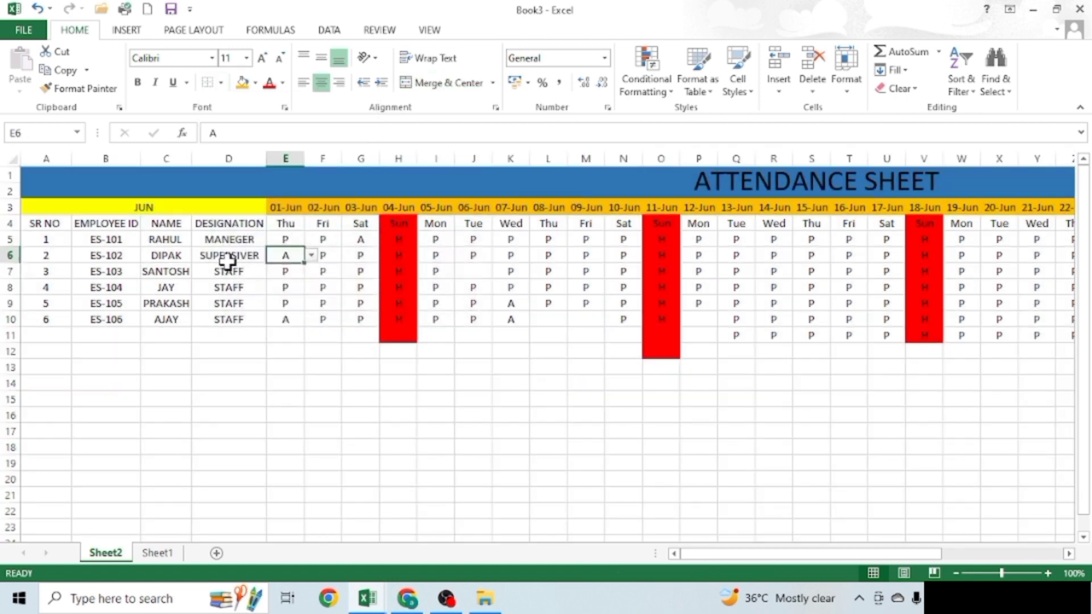
- Select the table from the JUN header through row 12 (A3:AL12) for borders
ctrl+scroll(284, 273, down, 2)
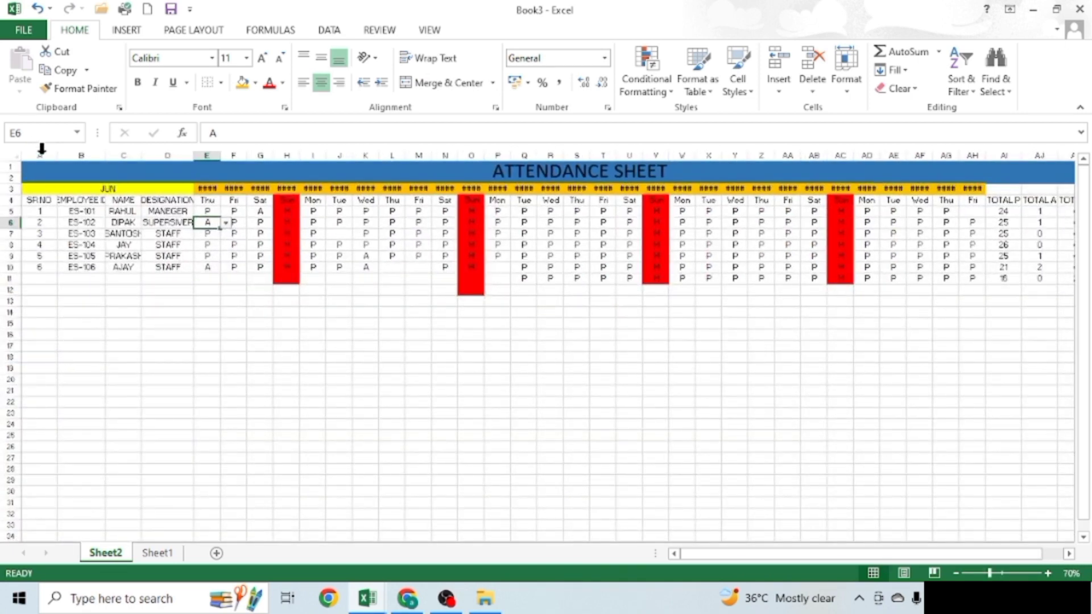
drag(47, 189, 1086, 295)
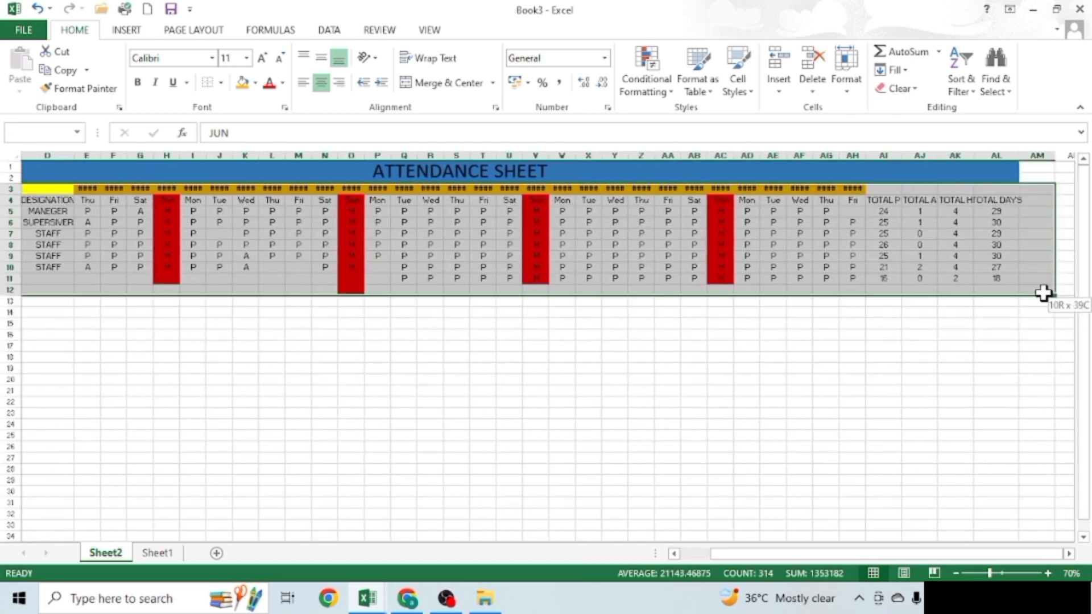
drag(1087, 295, 1012, 294)
click(219, 84)
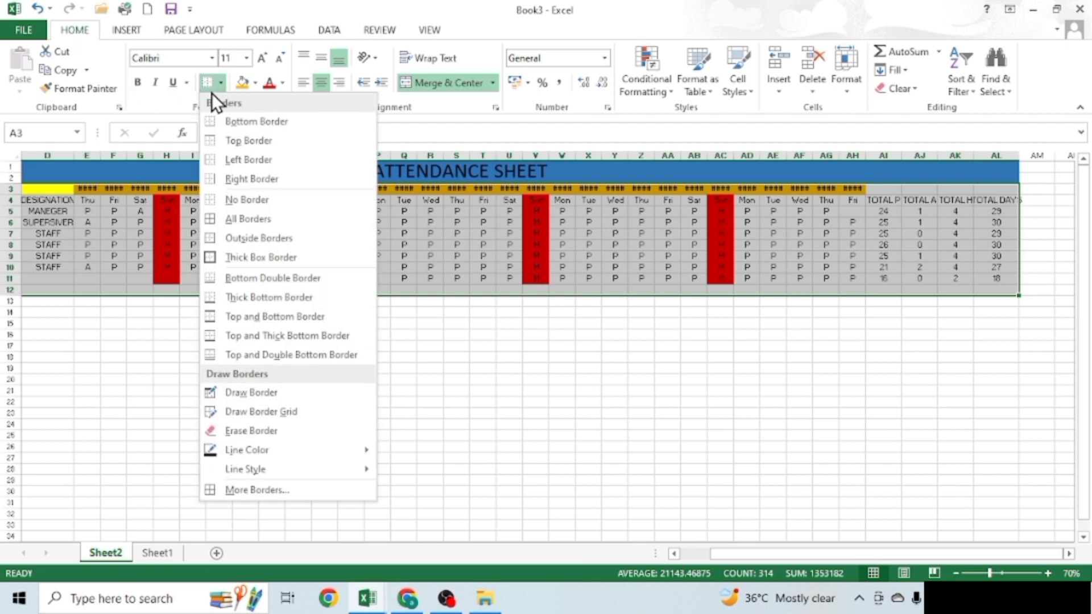
- Apply All Borders to A3:AL12, then deselect to view the bordered table
click(250, 219)
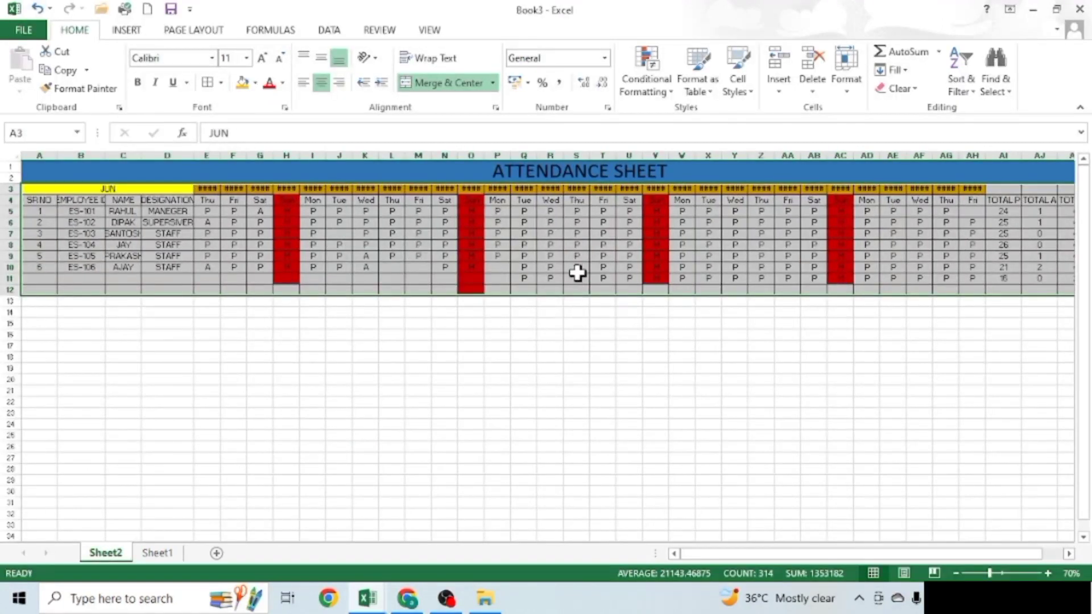
ctrl+scroll(317, 268, up, 2)
ctrl+scroll(317, 268, up, 1)
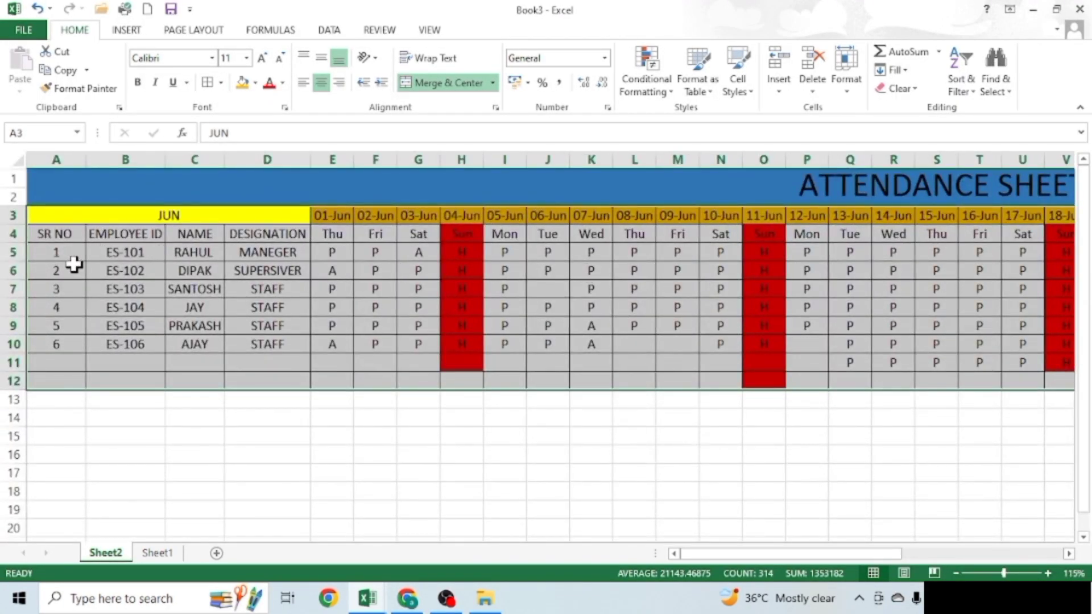
click(802, 458)
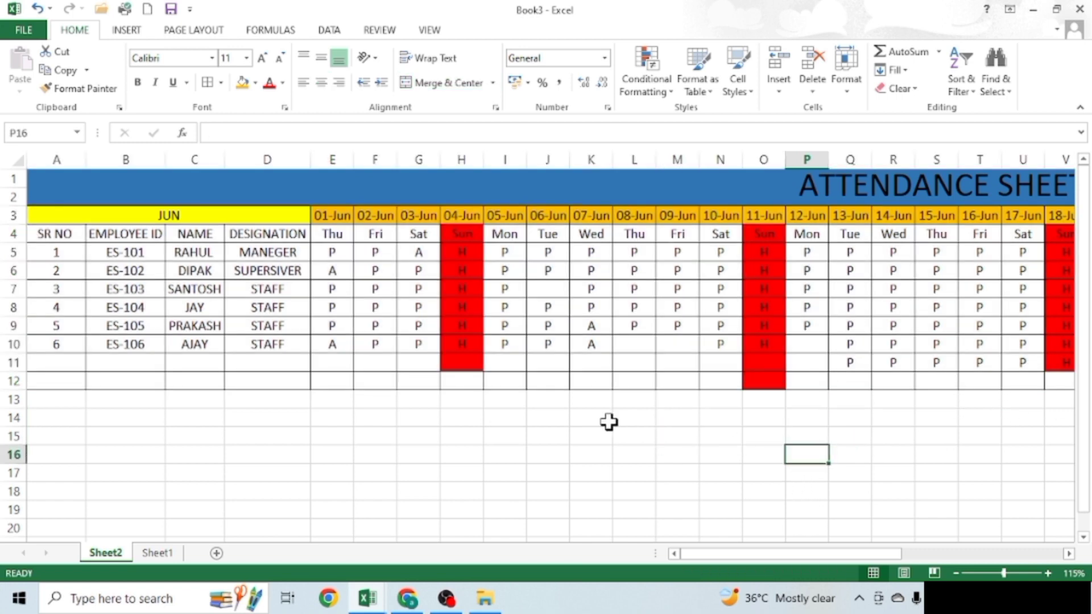
drag(725, 558, 886, 555)
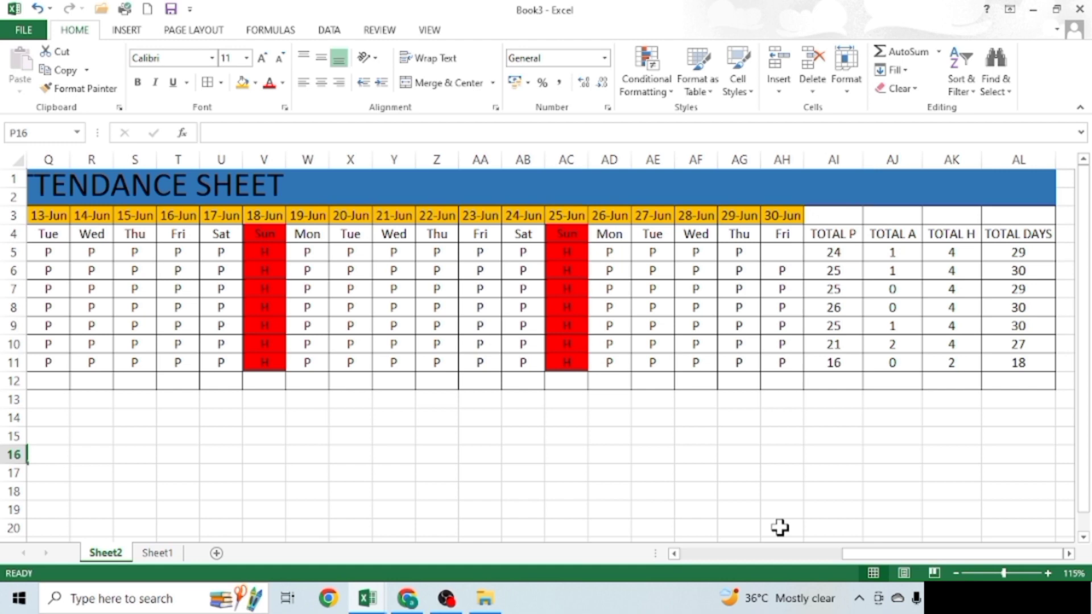
drag(882, 555, 699, 563)
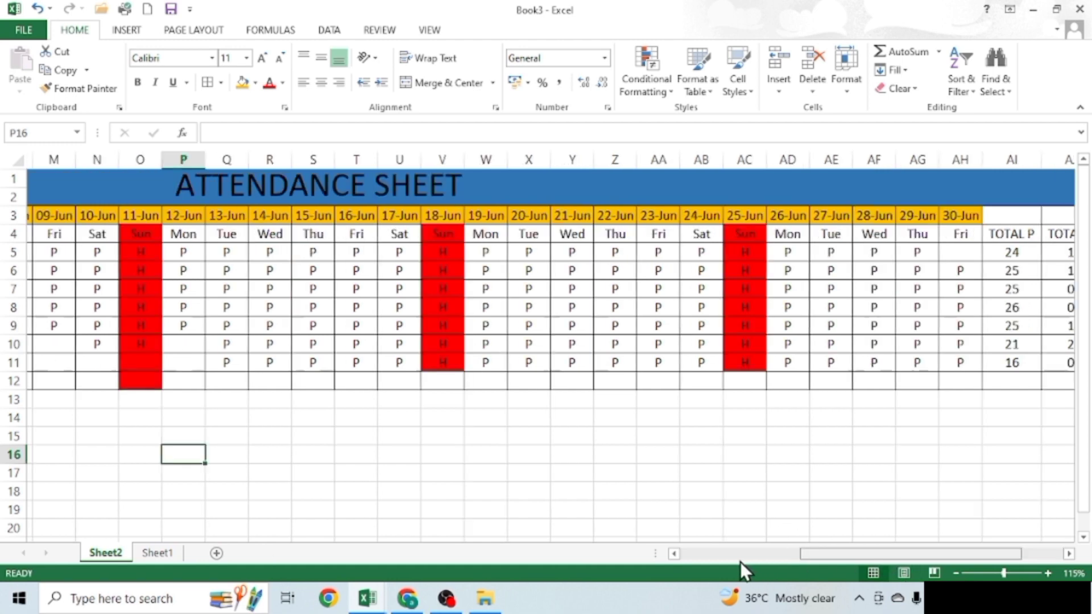